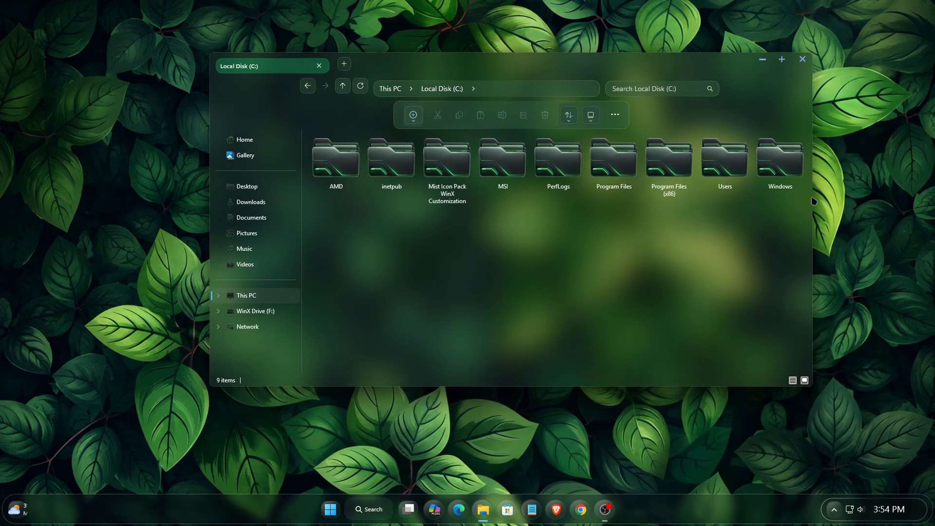
Try the Details and Large icons views in Local Disk (C:) and open its background context menu
click(792, 380)
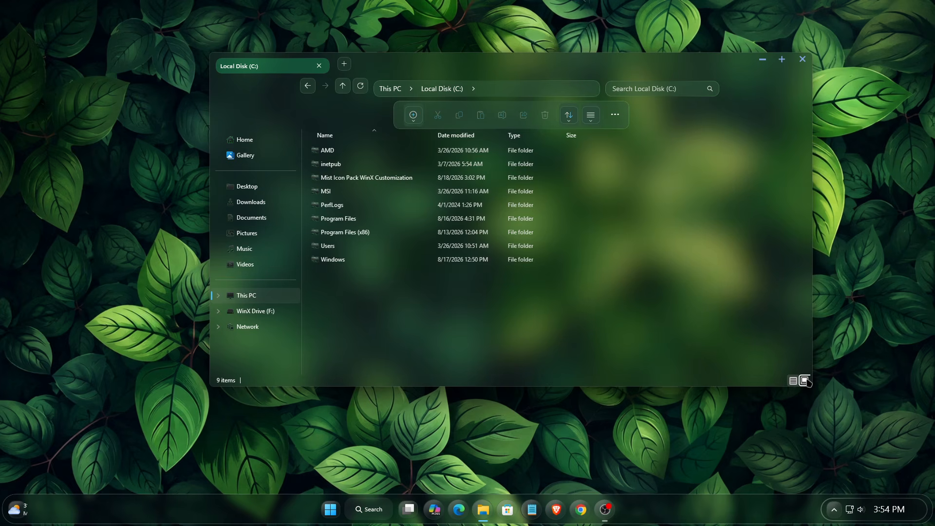
click(804, 381)
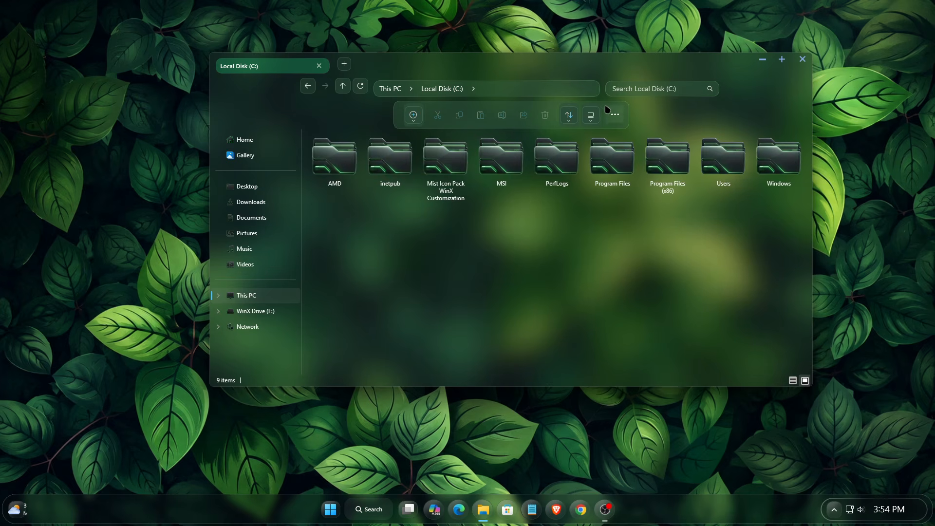
right_click(448, 240)
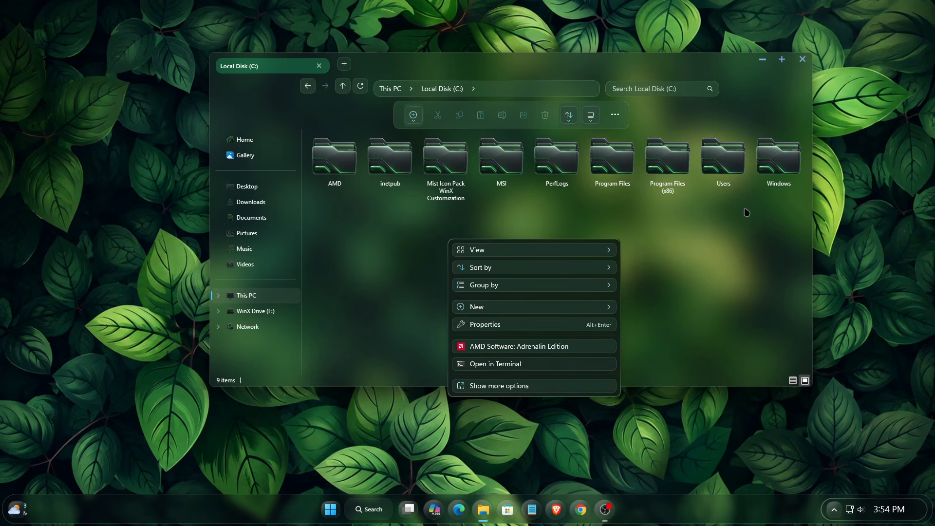
Maximize and restore the Local Disk (C:) window, then close it
click(782, 60)
double_click(680, 4)
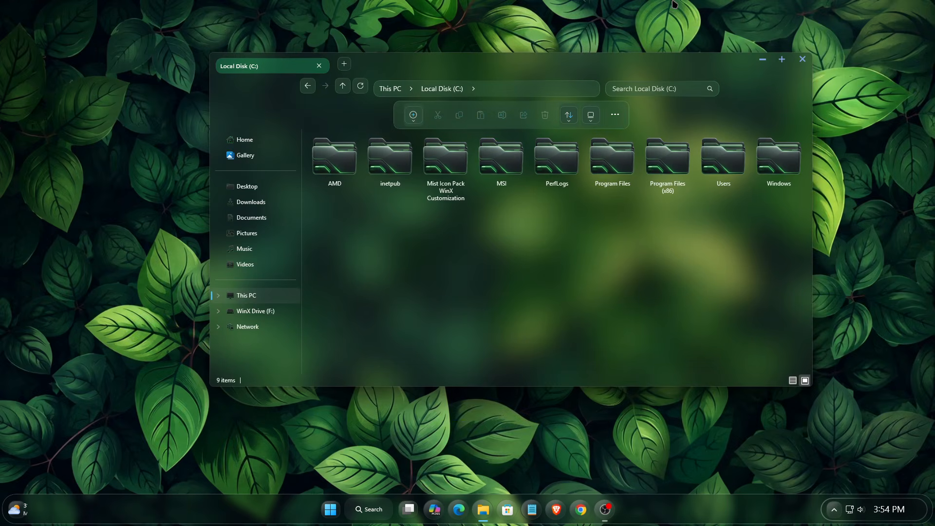
click(802, 60)
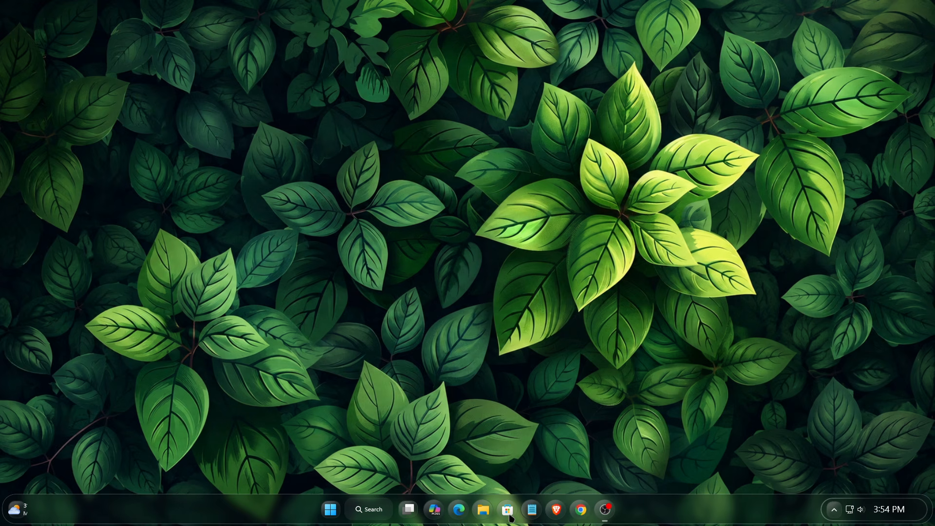
Show the hidden tray icons, then open the restyled Start menu and scroll through its lists
click(832, 511)
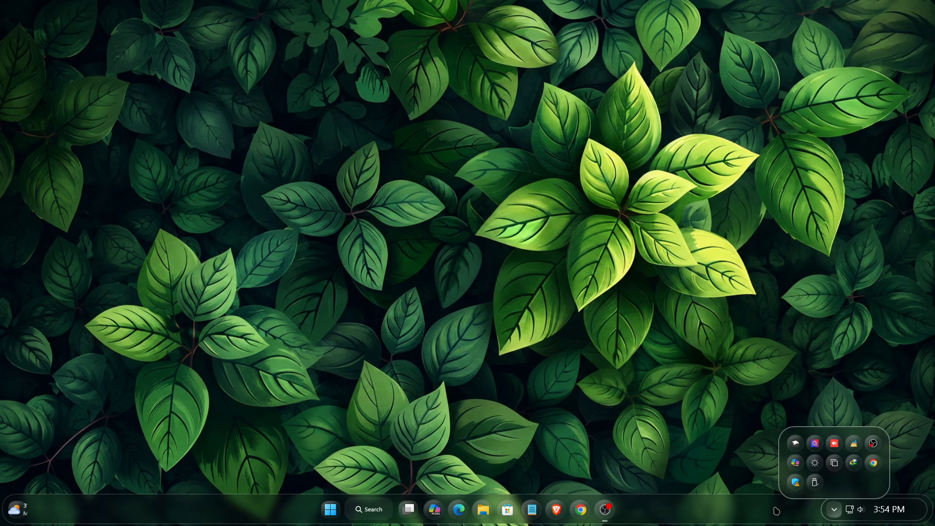
click(330, 510)
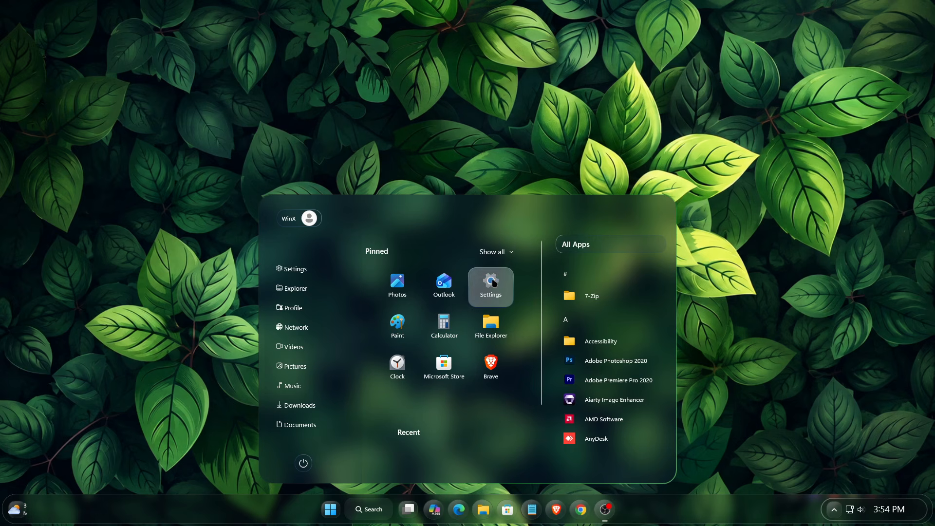
scroll(491, 370, down, 2)
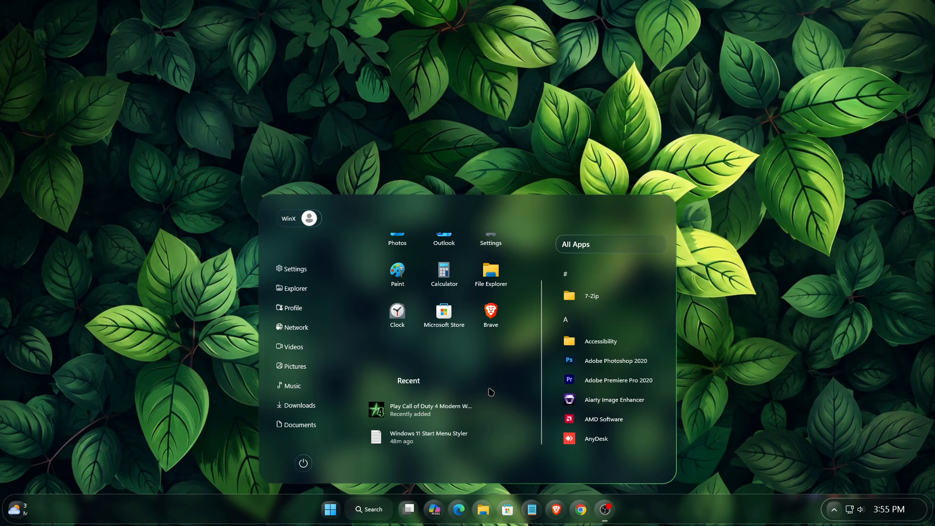
scroll(489, 331, up, 2)
scroll(591, 302, down, 3)
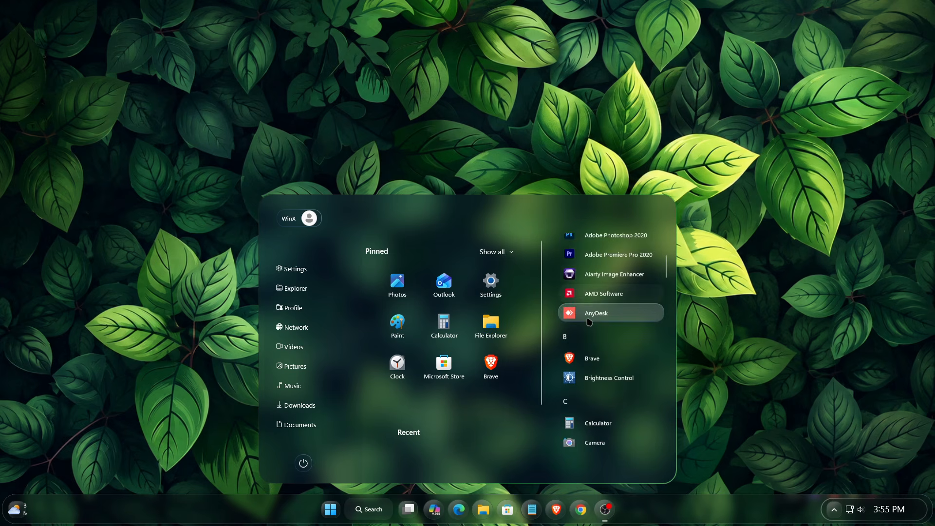
scroll(589, 323, down, 2)
scroll(589, 375, up, 2)
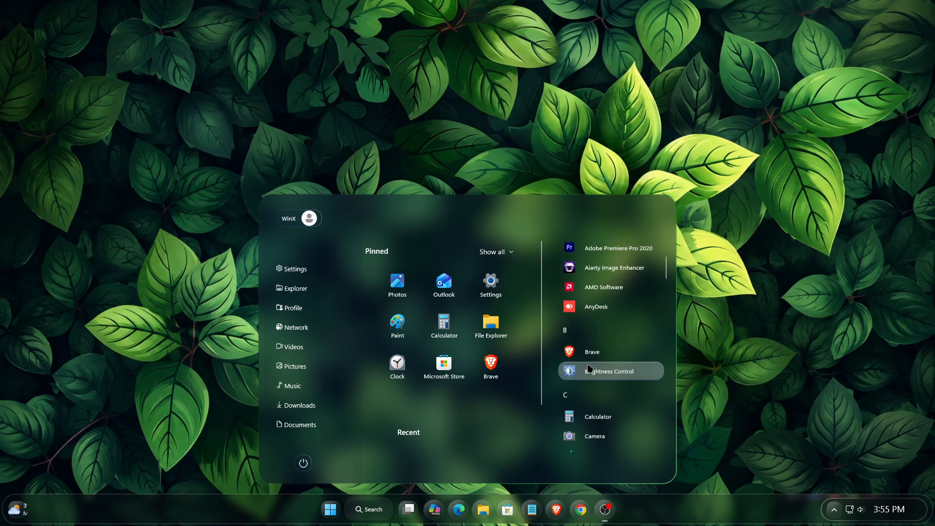
Open and close the letter index and power flyout, then show the WinX user's account options
click(589, 398)
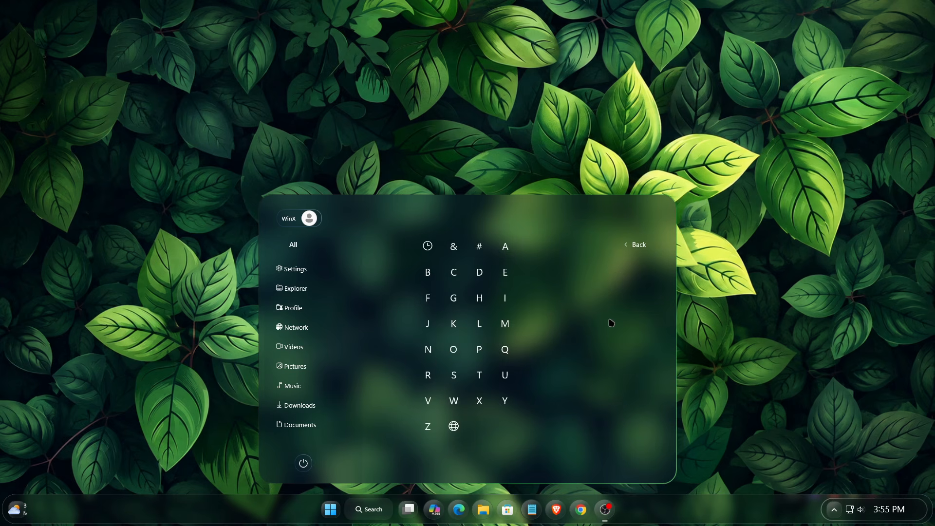
click(641, 245)
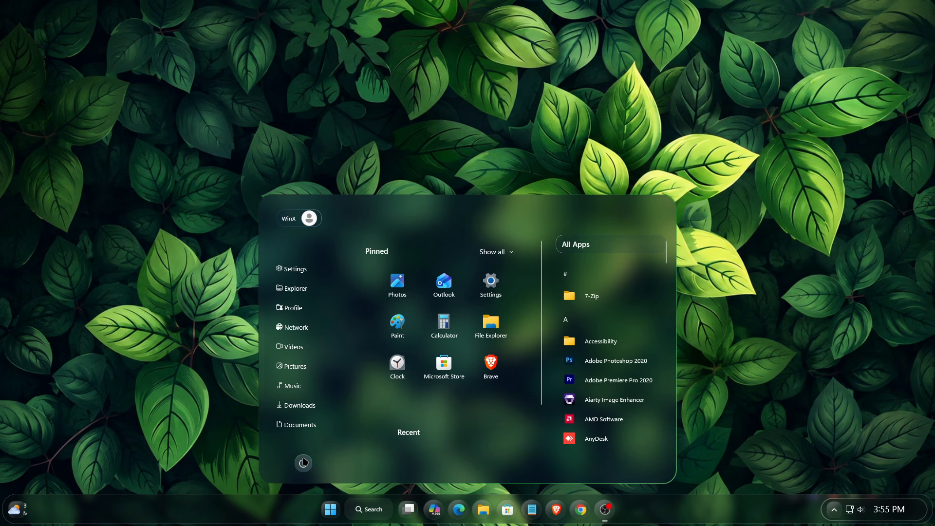
click(303, 462)
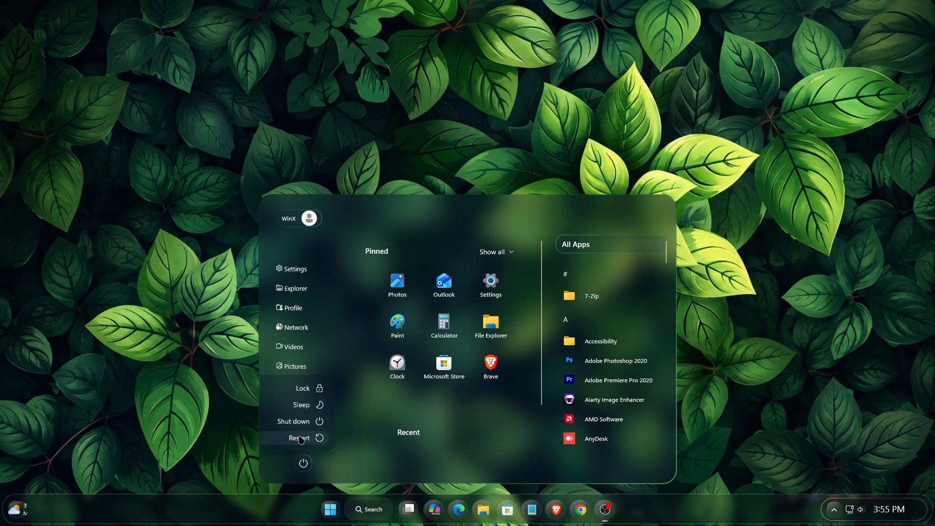
click(301, 461)
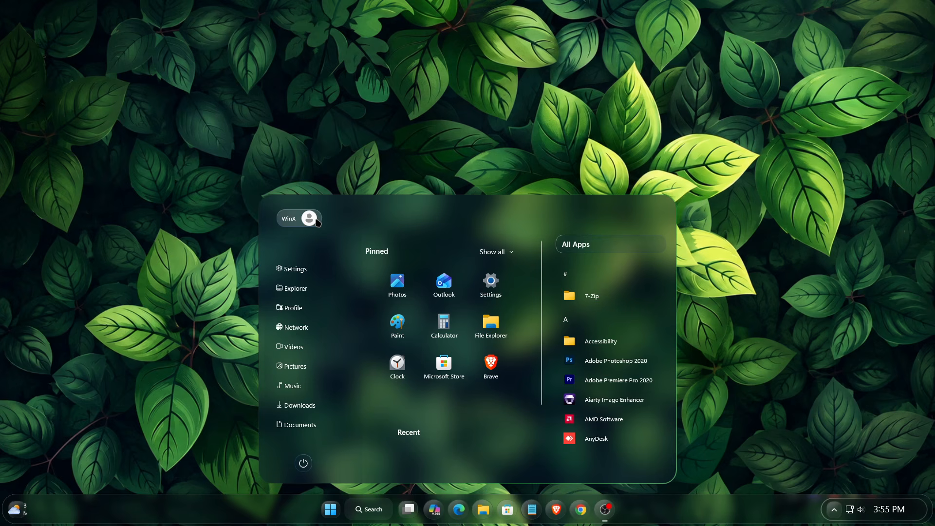
click(297, 219)
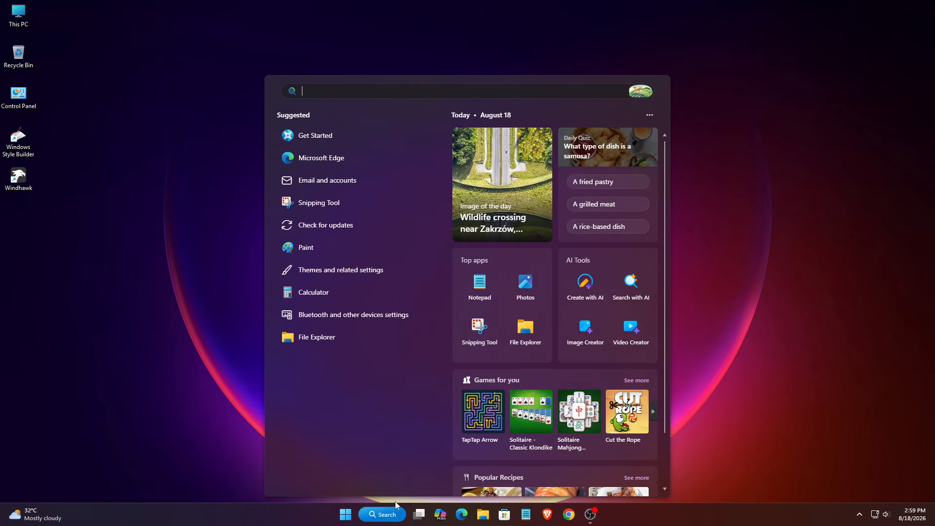
Search 'Create a restore point', open System Properties and select Local Disk (C:)
text(Create a)
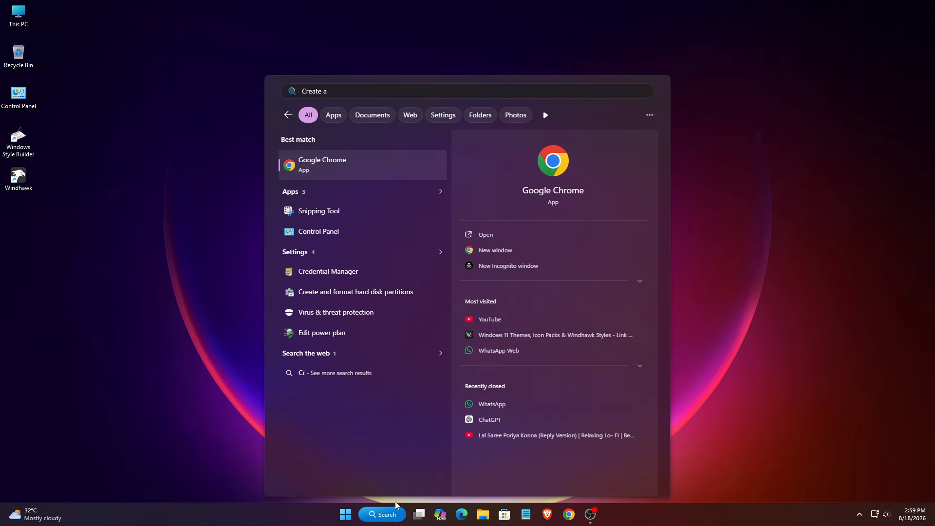
text( restore point)
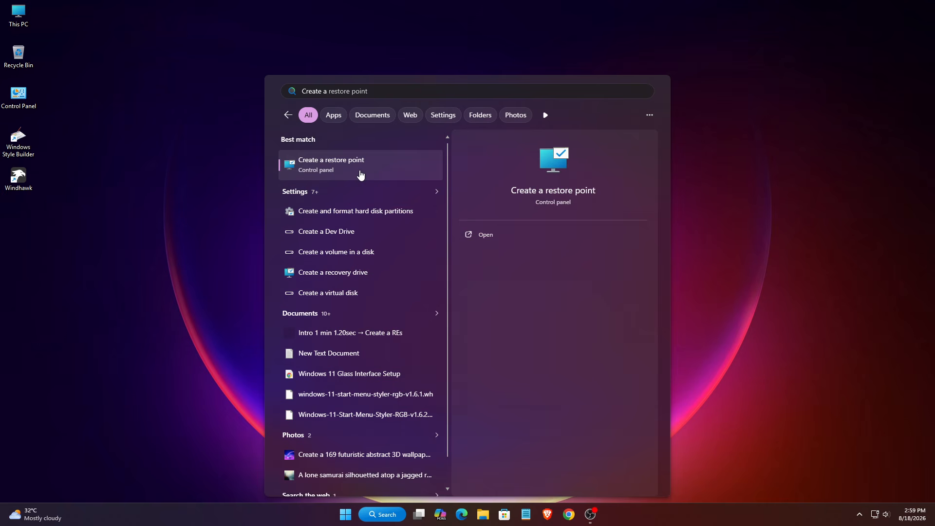
click(355, 175)
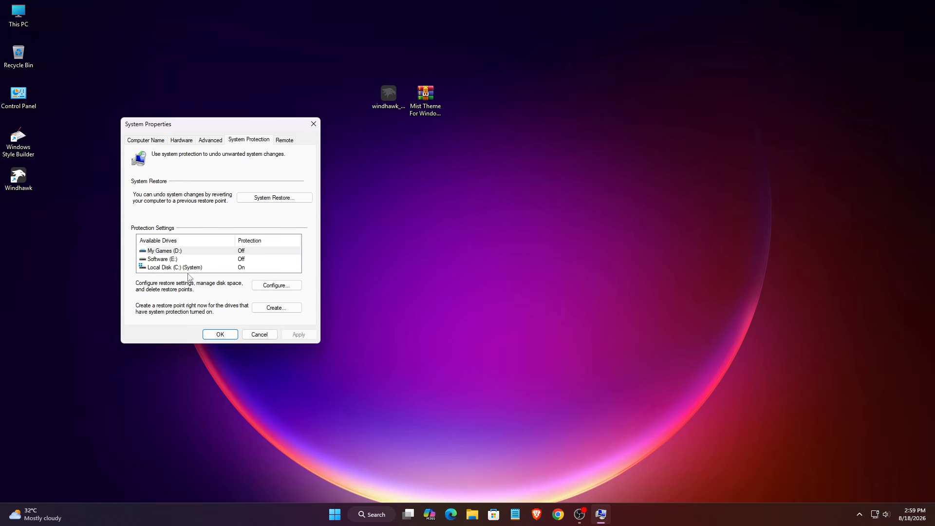
click(179, 268)
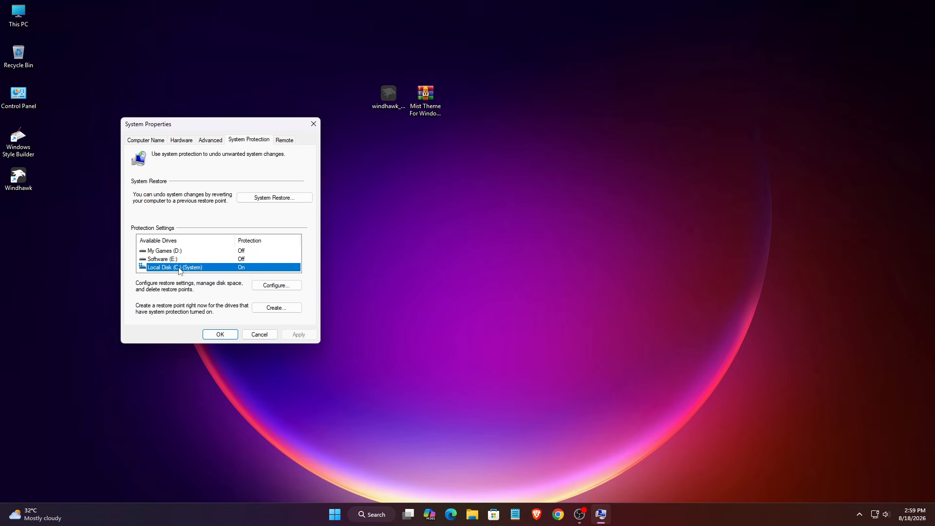
Create a restore point named 'Win 11', dismiss the confirmation and close System Properties
click(278, 309)
text(Win 11)
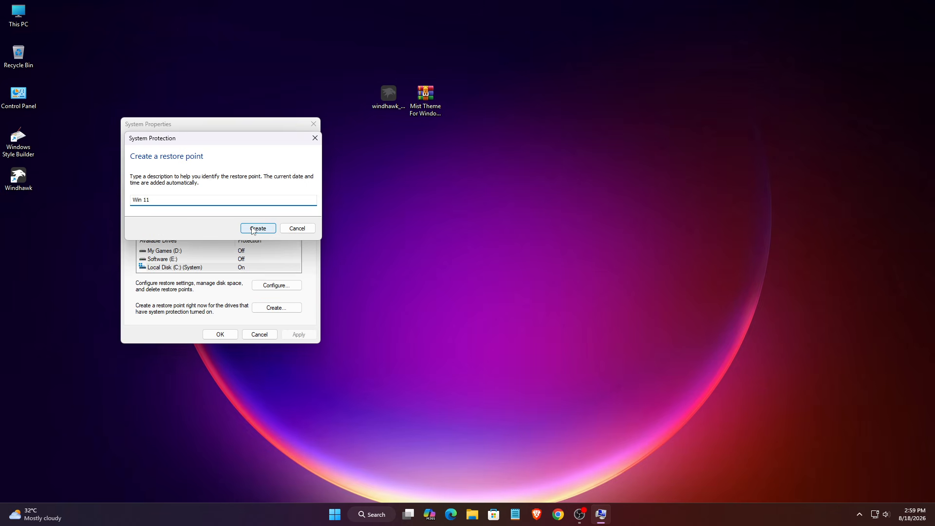
click(253, 229)
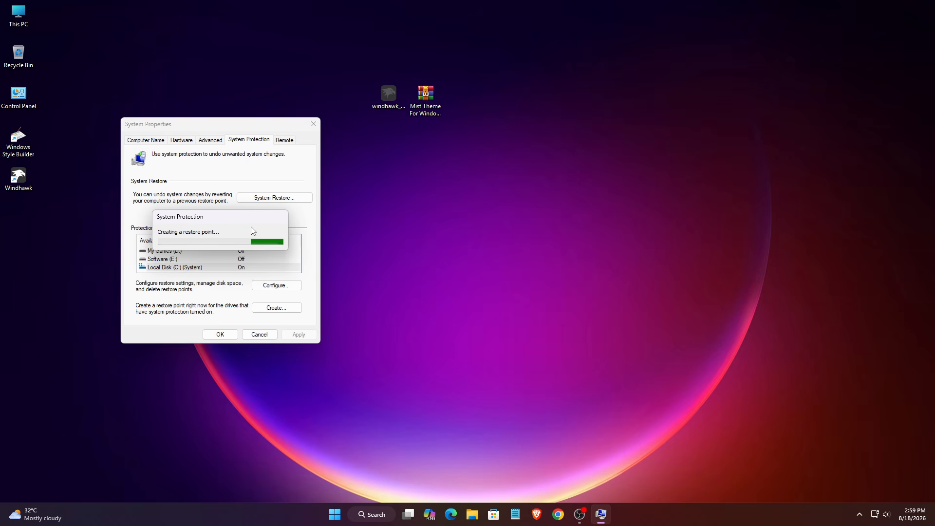
click(280, 238)
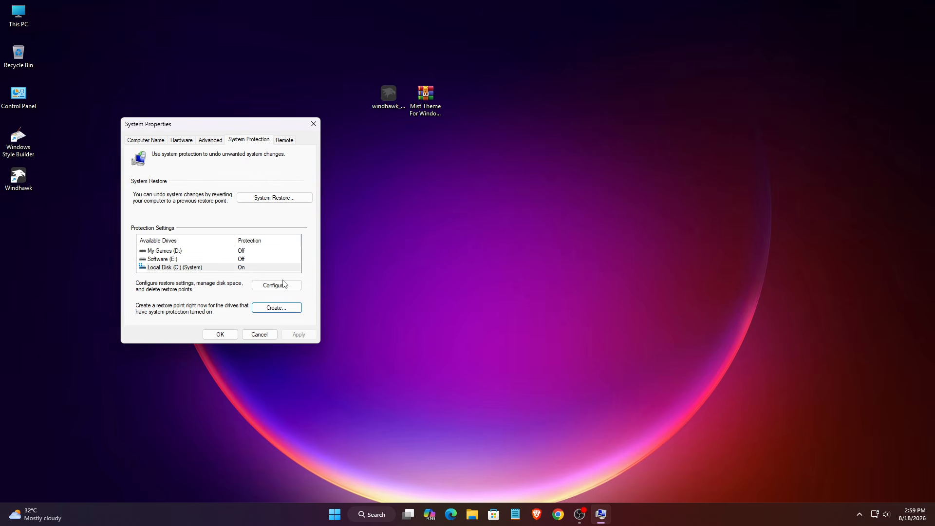
click(219, 334)
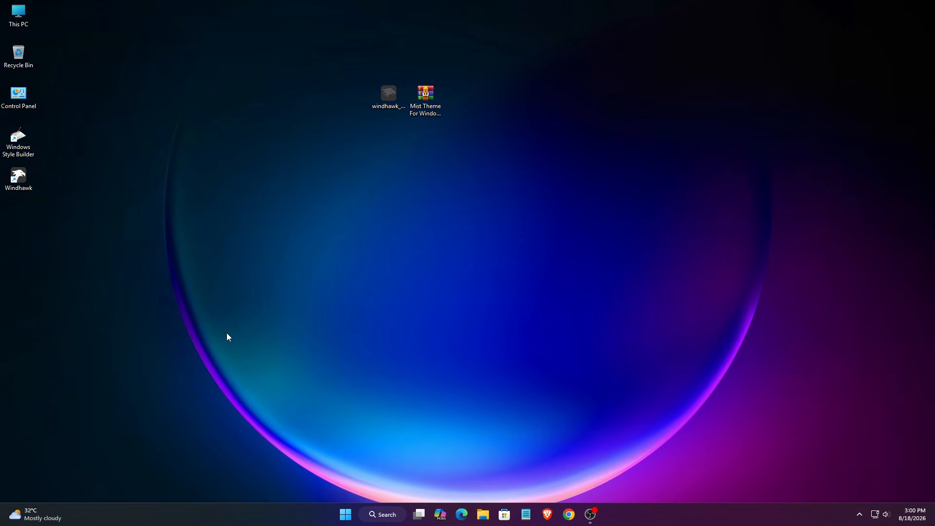
Run windhawk_setup as administrator, then cancel the reinstall
right_click(390, 99)
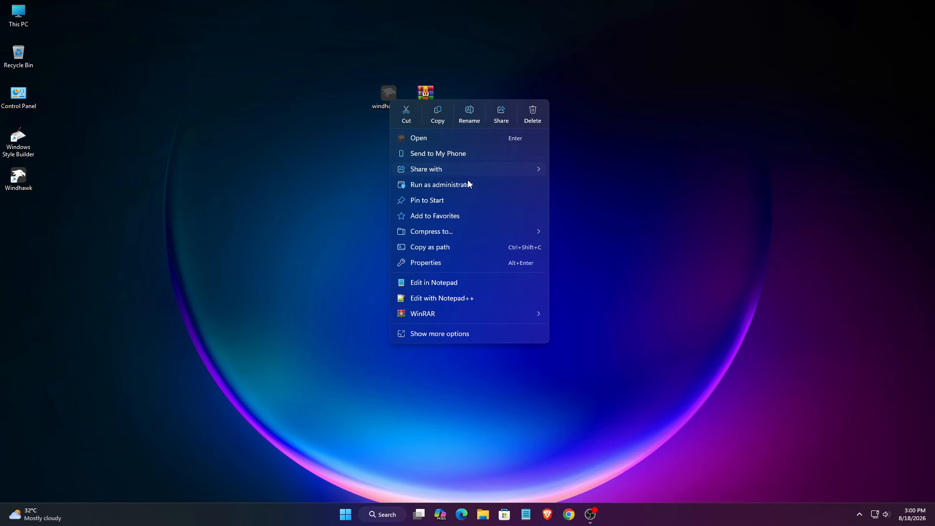
click(453, 185)
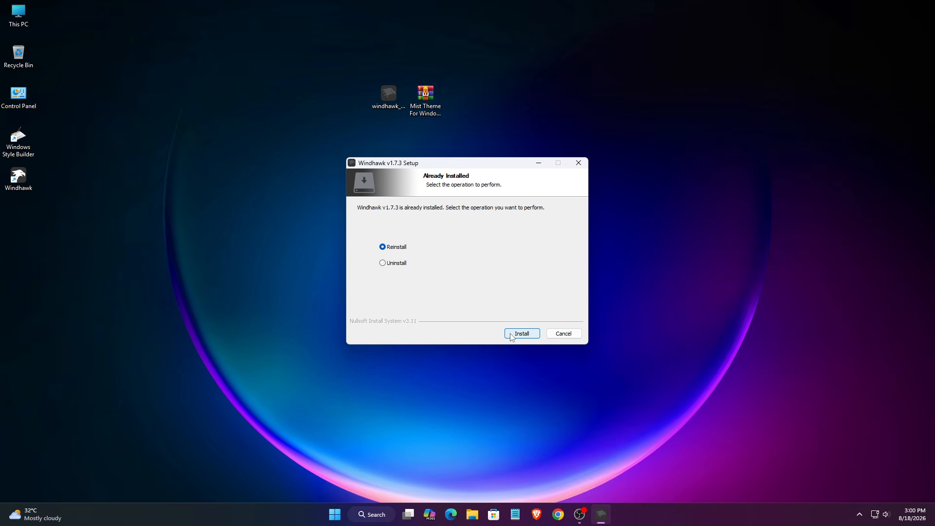
click(560, 334)
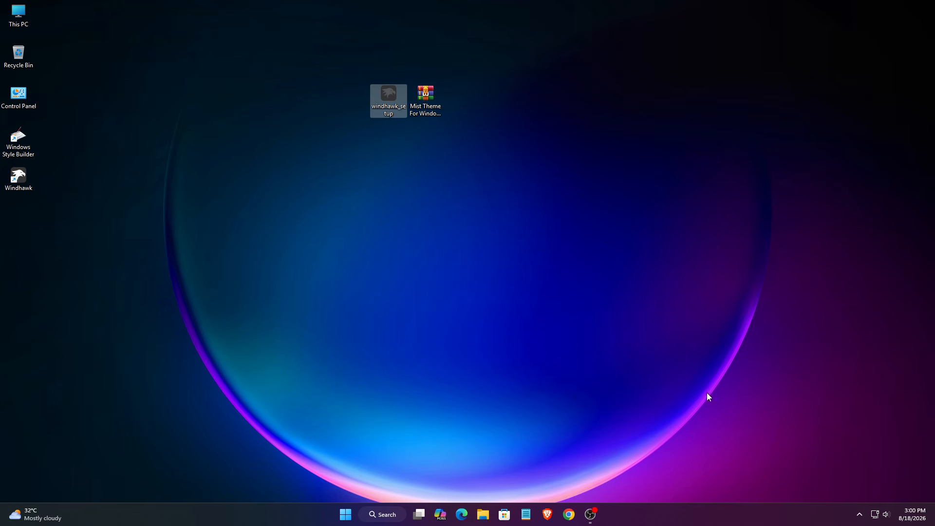
Open Windhawk from the tray overflow on its Home page, then put it away
click(860, 515)
click(825, 447)
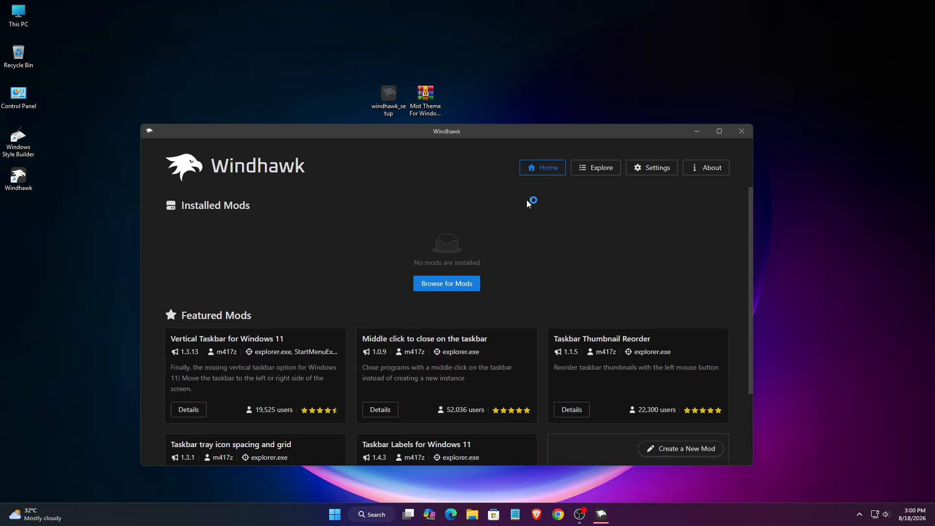
drag(432, 132, 431, 124)
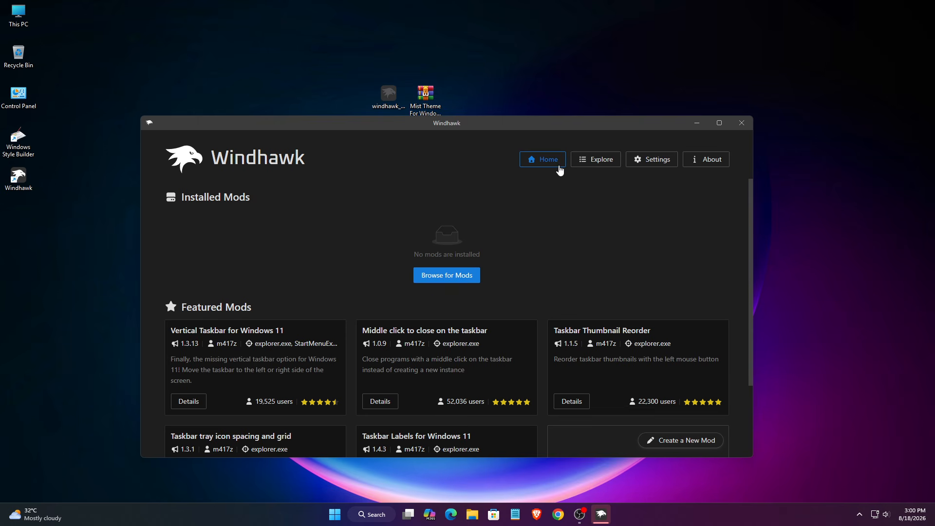
click(697, 123)
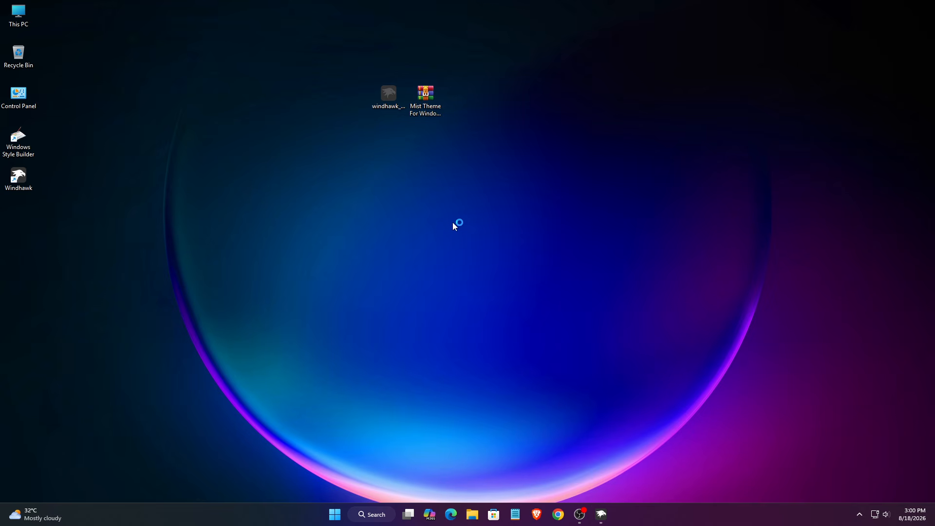
Extract Mist Theme For Windows 11.zip with WinRAR's default options and right-click the new desktop folder
right_click(428, 111)
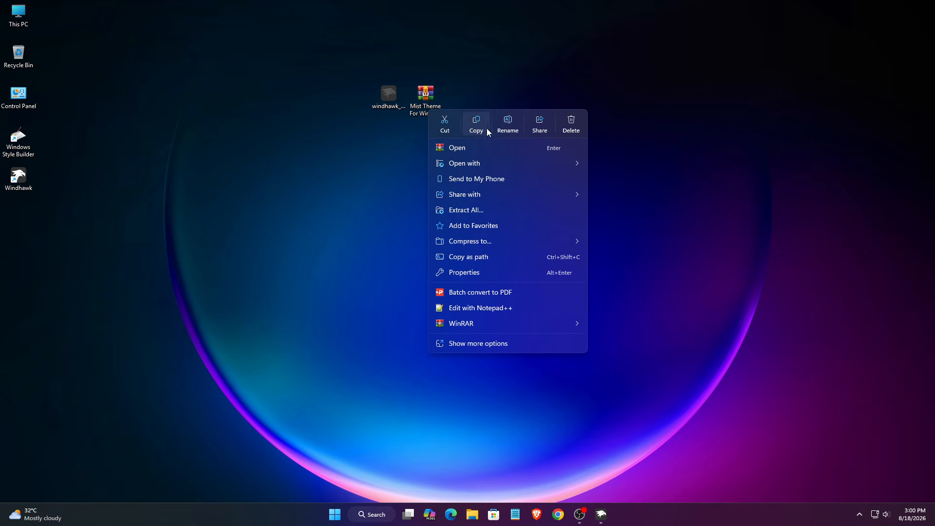
mouse_move(545, 320)
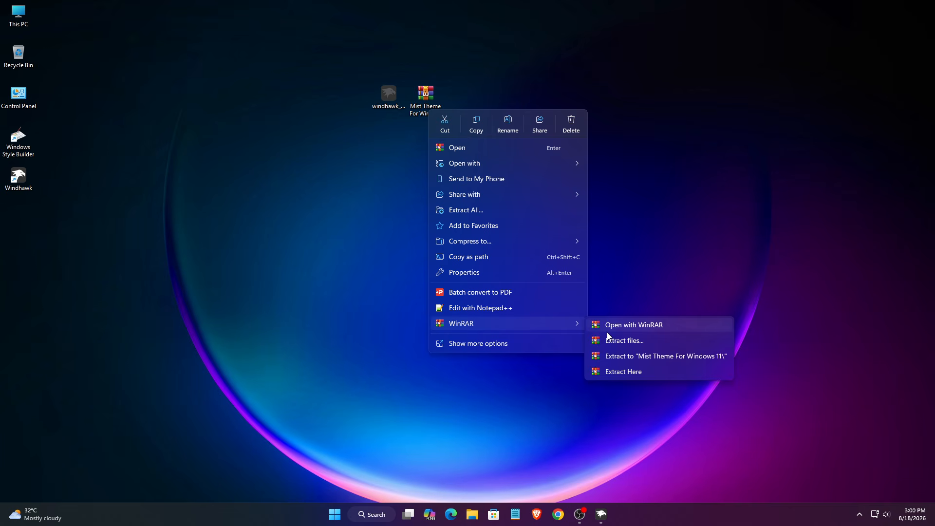
click(619, 339)
click(496, 368)
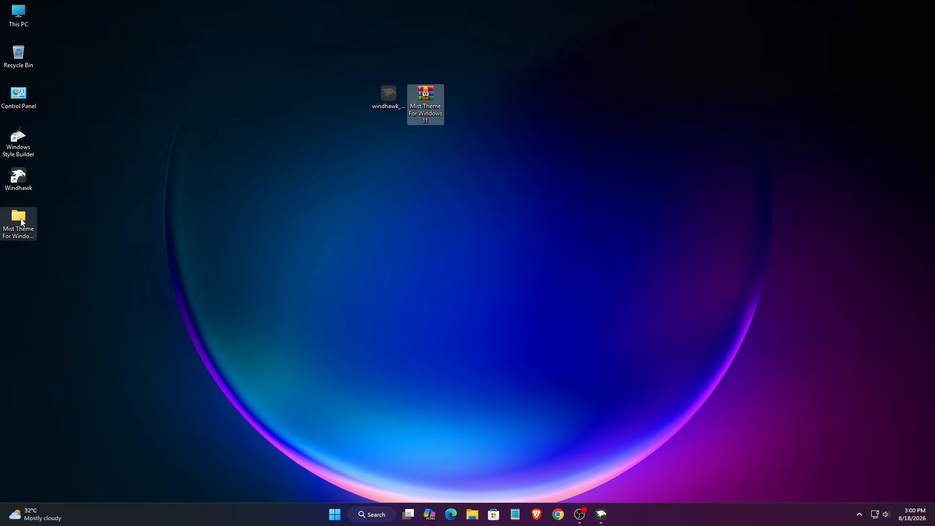
right_click(22, 224)
Open the Windows 11 Theme folder inside the extracted folder and copy both Mist items
click(45, 255)
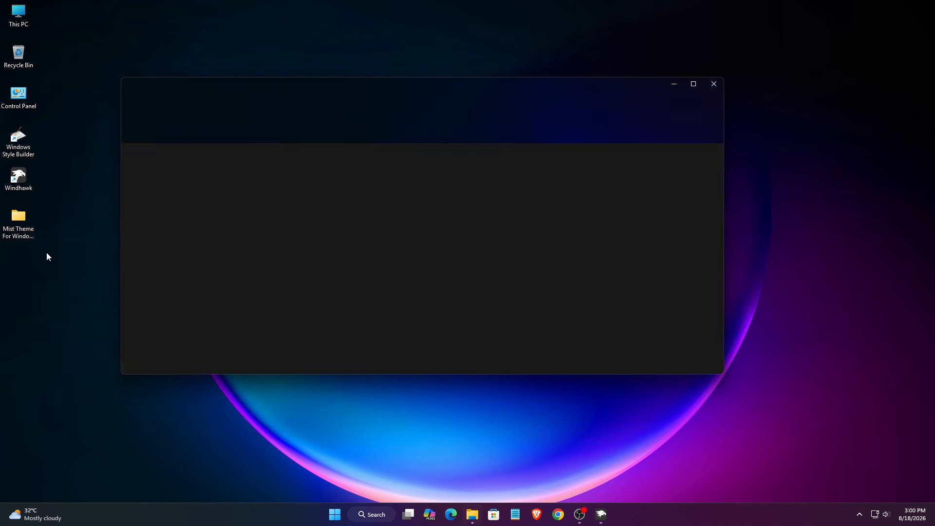
right_click(239, 165)
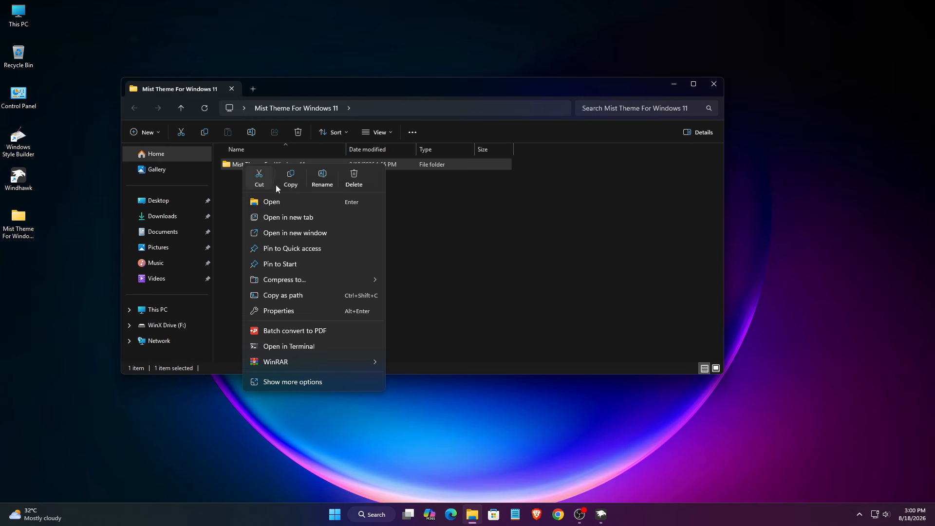
click(276, 200)
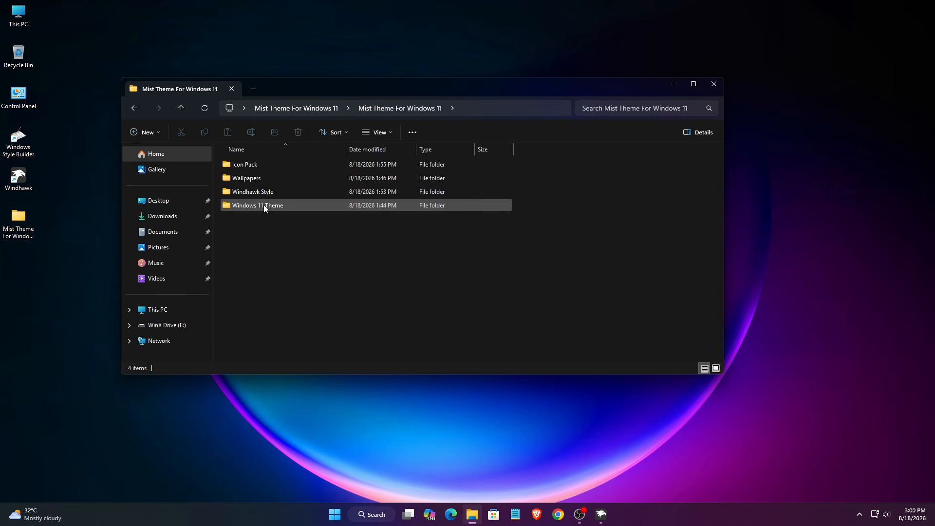
right_click(266, 205)
click(291, 242)
drag(281, 241, 284, 159)
right_click(284, 159)
click(327, 180)
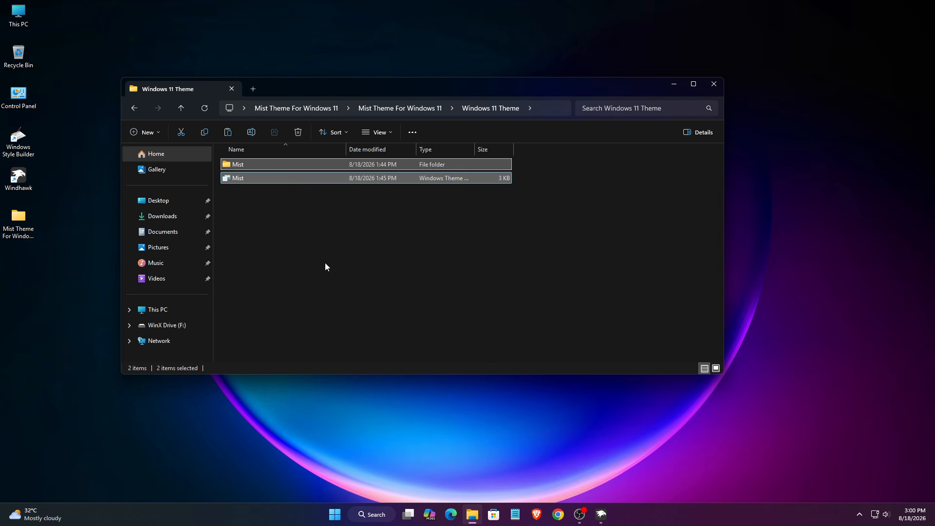
Navigate to C:\Windows\Resources\Themes in File Explorer
click(171, 304)
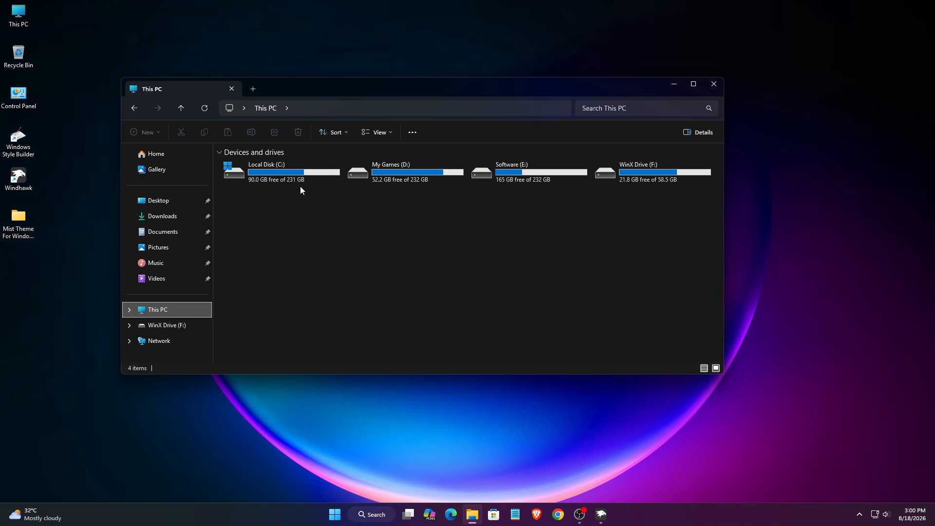
click(279, 177)
right_click(279, 178)
click(312, 215)
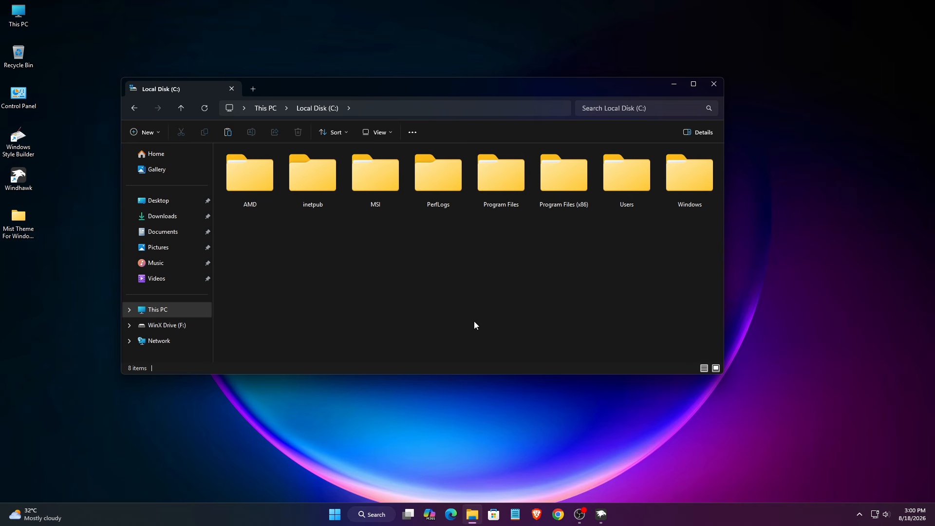
click(676, 195)
right_click(677, 196)
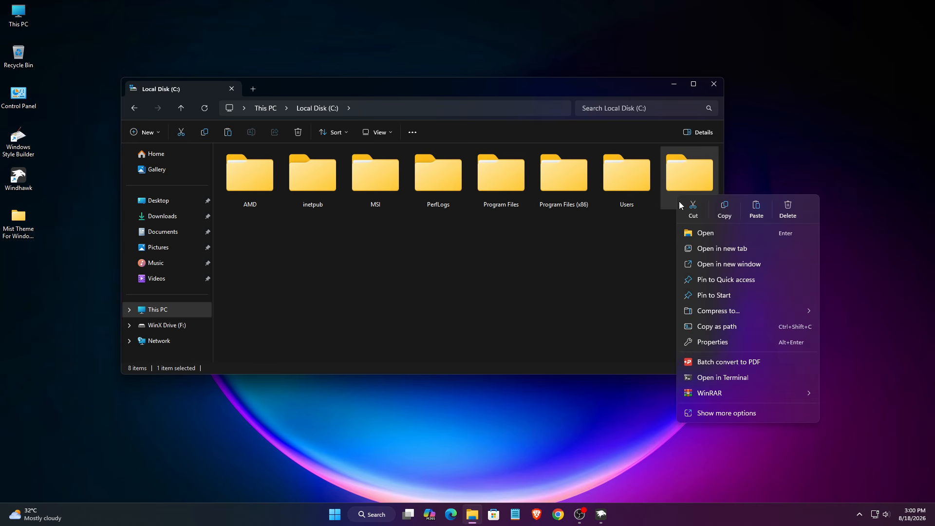
click(684, 233)
click(332, 195)
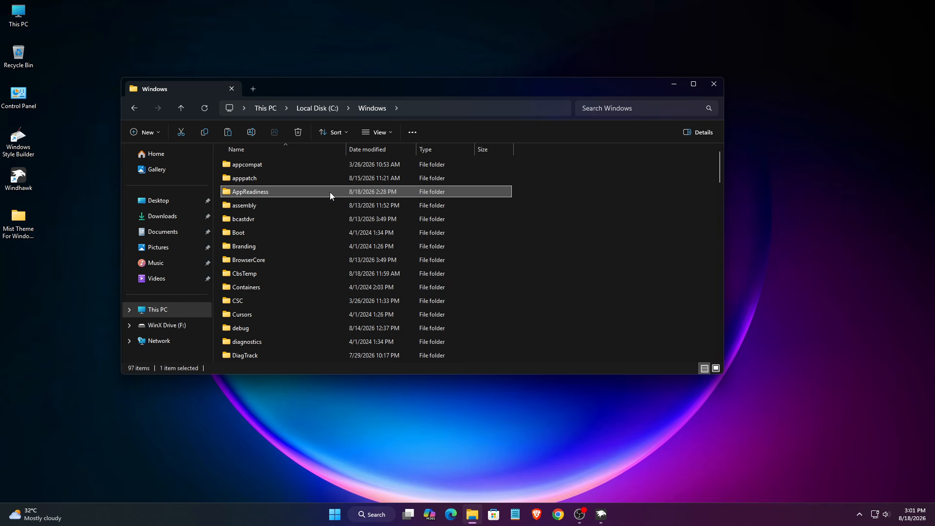
key(r)
right_click(284, 191)
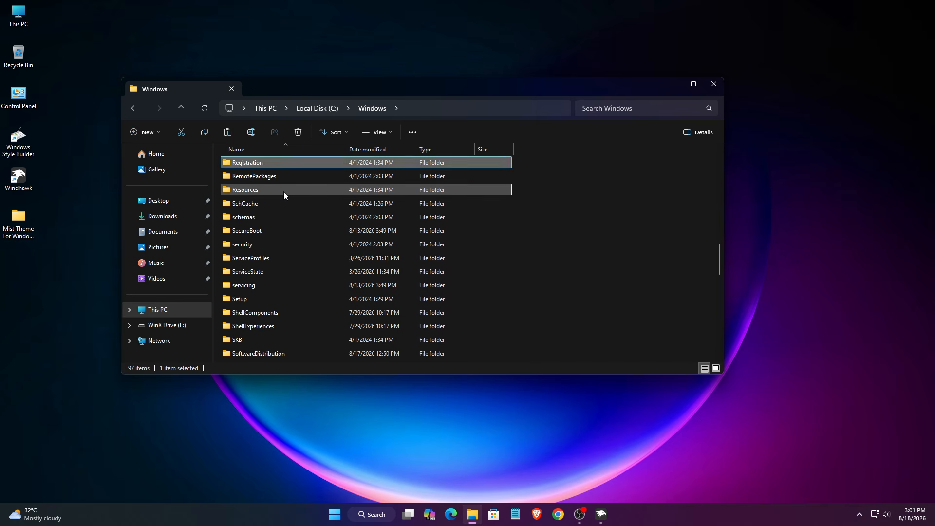
click(312, 230)
double_click(292, 179)
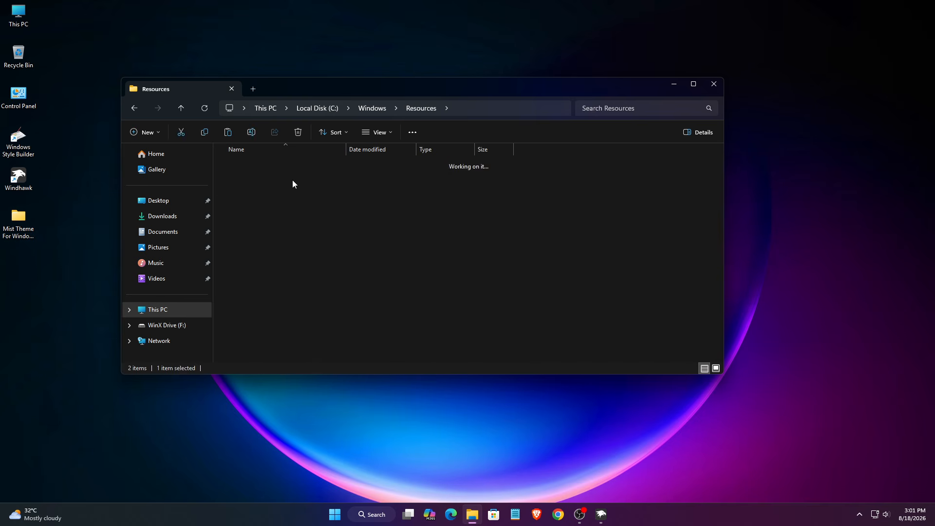
Paste the Mist items into Themes with administrator permission for all, then close File Explorer
right_click(593, 223)
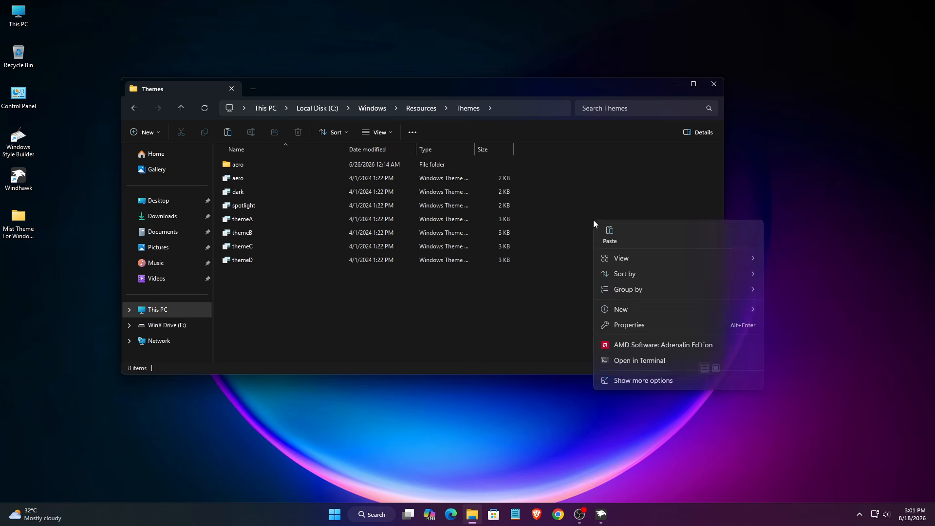
click(609, 232)
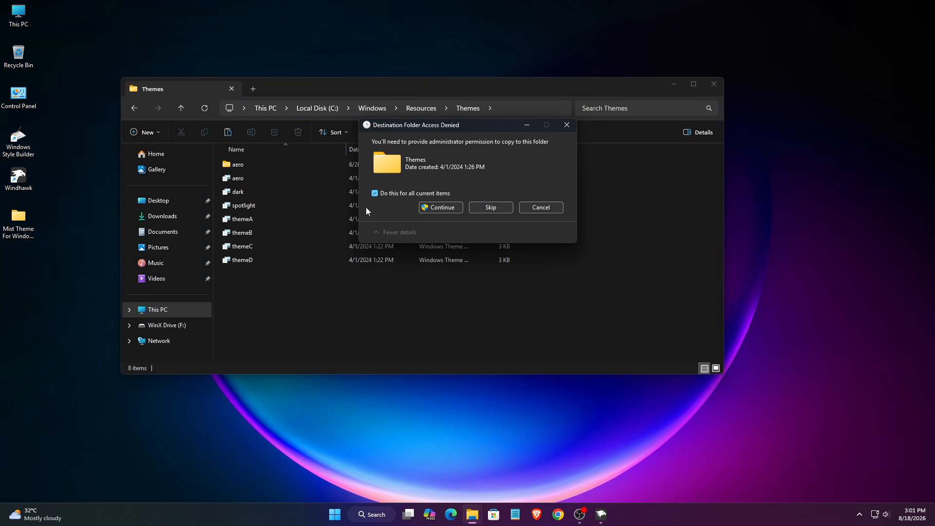
click(375, 194)
click(435, 209)
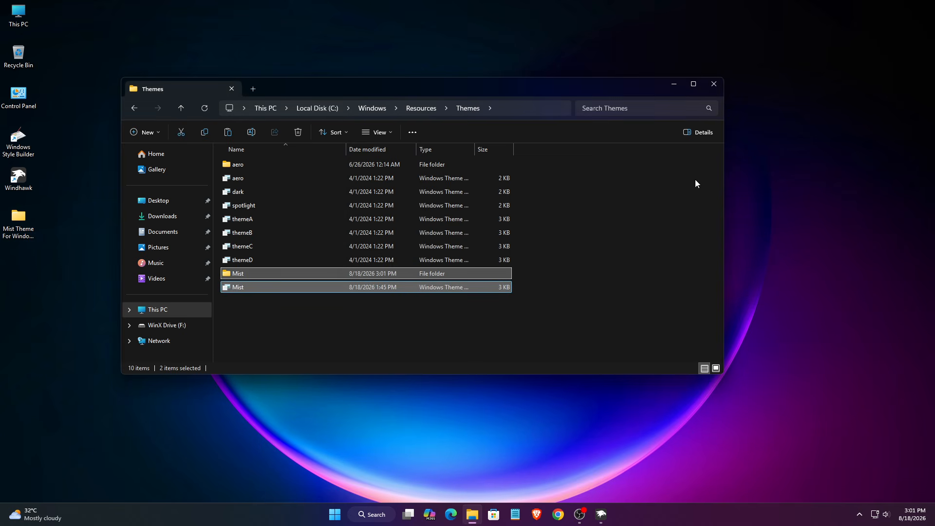
click(715, 87)
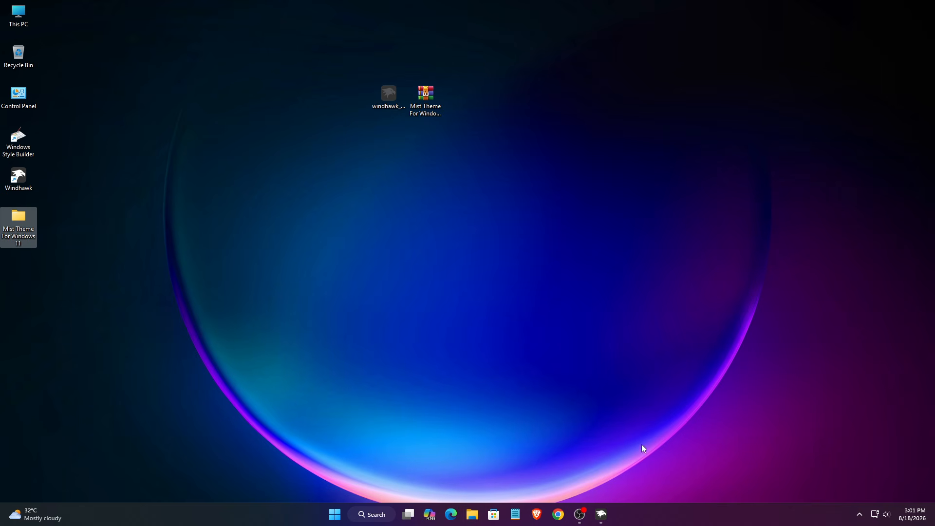
Bring up Windhawk, go to Explore and search mods for "UX"
click(605, 507)
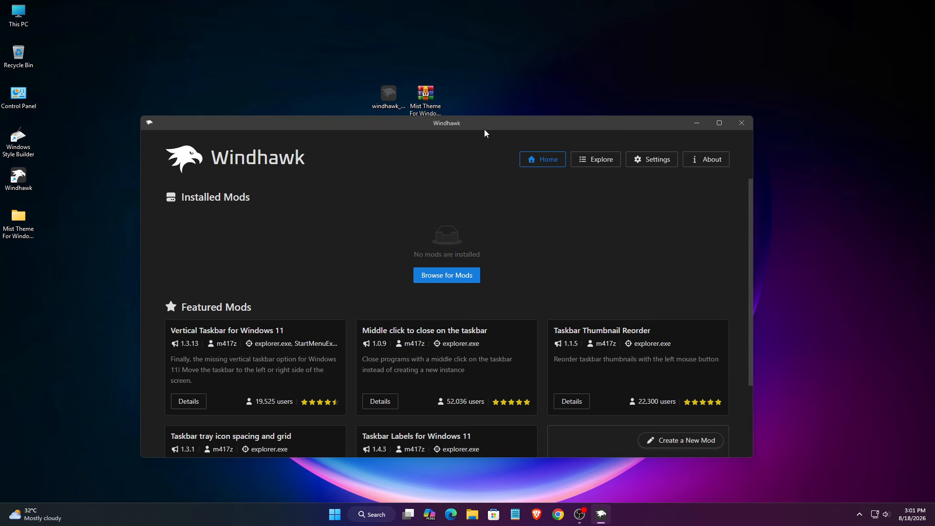
drag(483, 129, 482, 118)
click(585, 151)
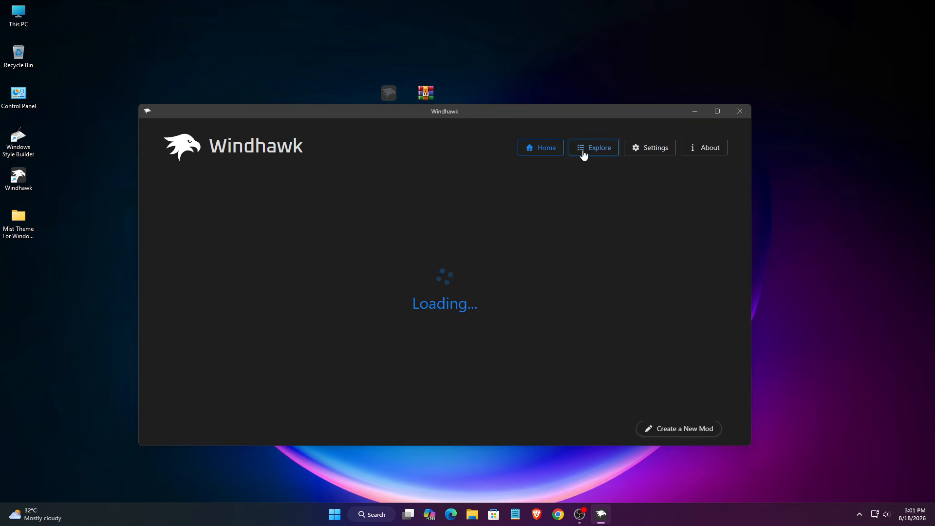
click(410, 186)
text(UX)
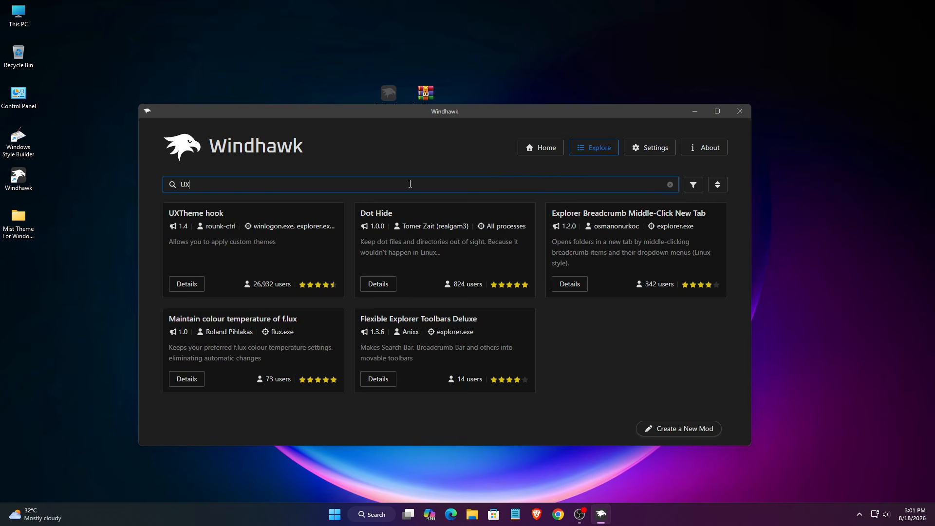
drag(224, 211, 164, 211)
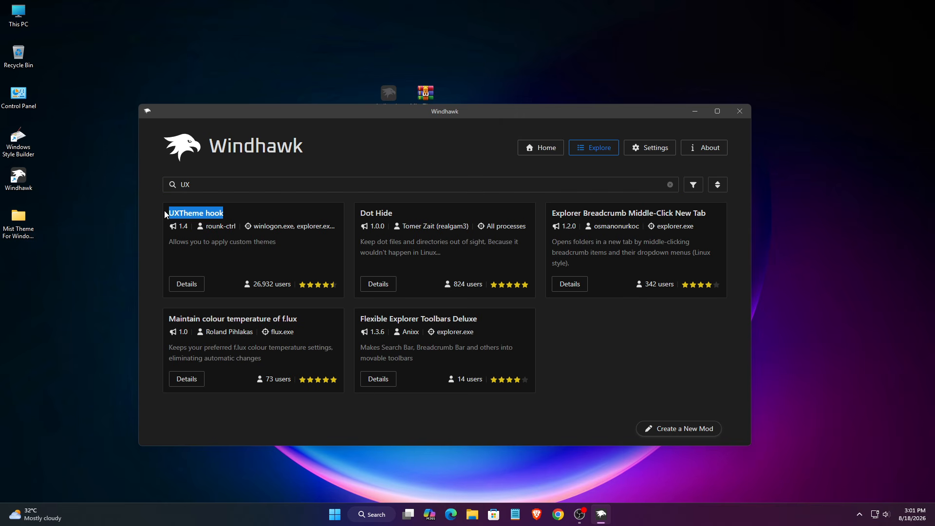
Install the UXTheme hook mod from its details page, accepting the risk warning
click(176, 291)
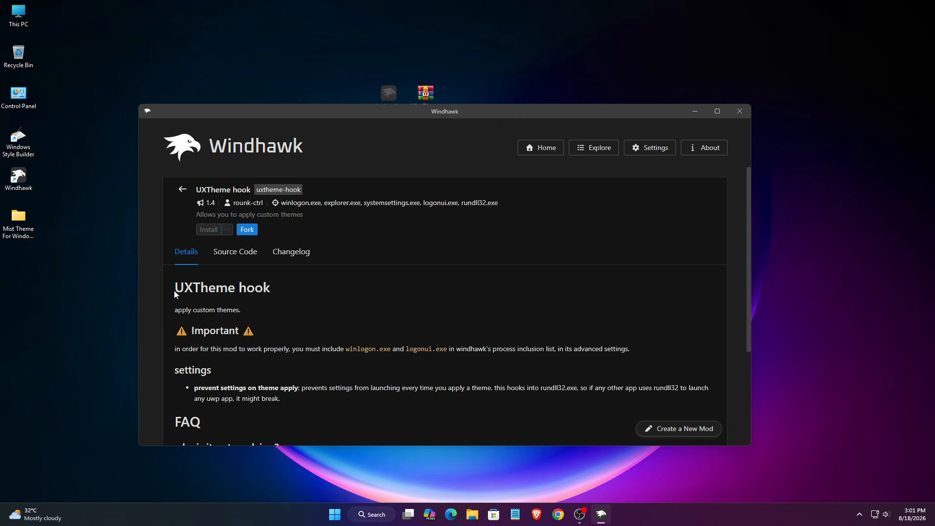
click(207, 236)
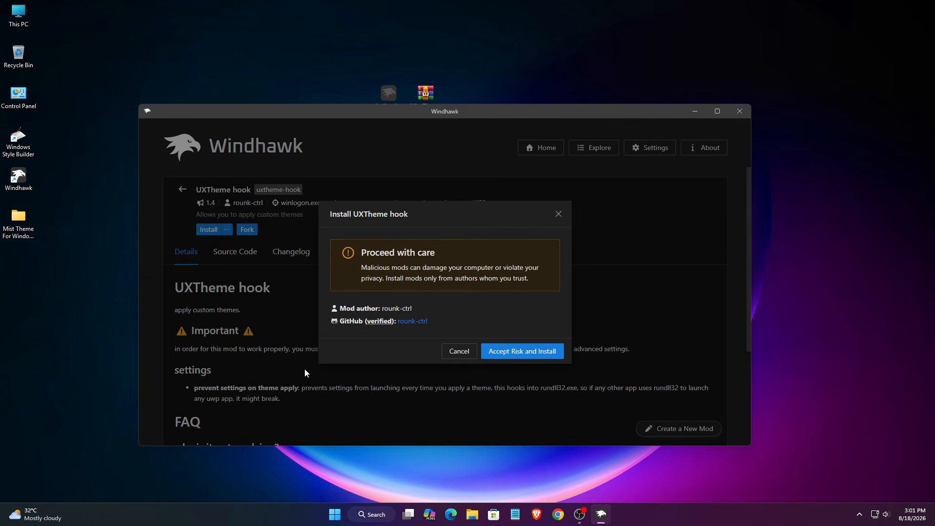
click(517, 352)
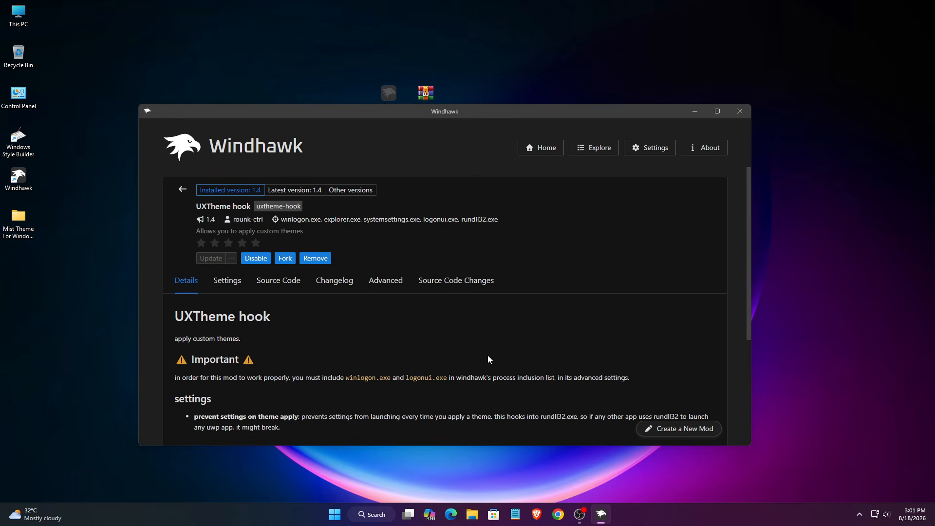
Apply the Mist theme from Personalization > Themes, close Settings, then open This PC
click(694, 112)
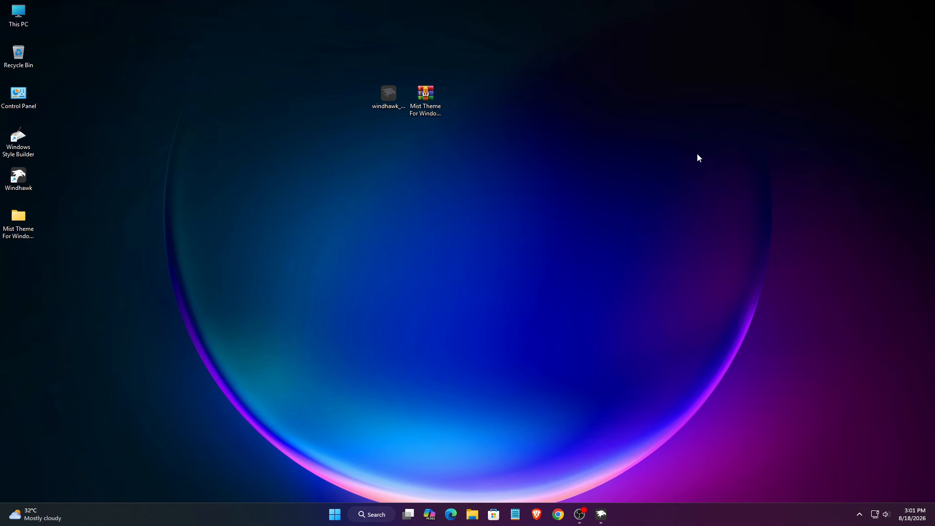
right_click(465, 191)
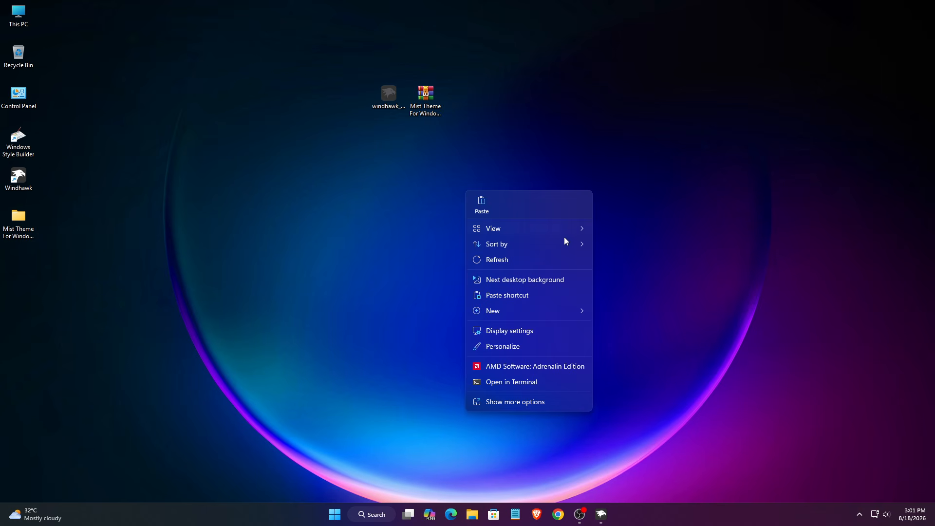
click(498, 348)
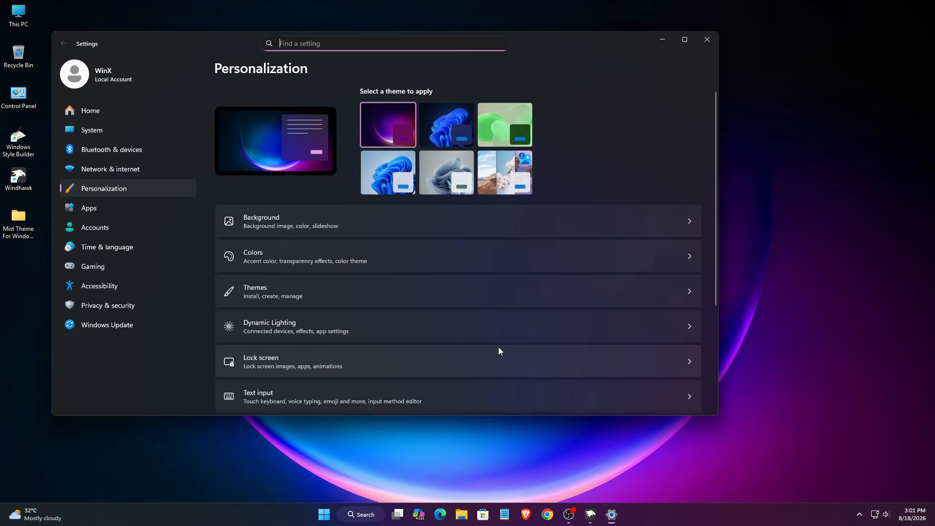
click(542, 289)
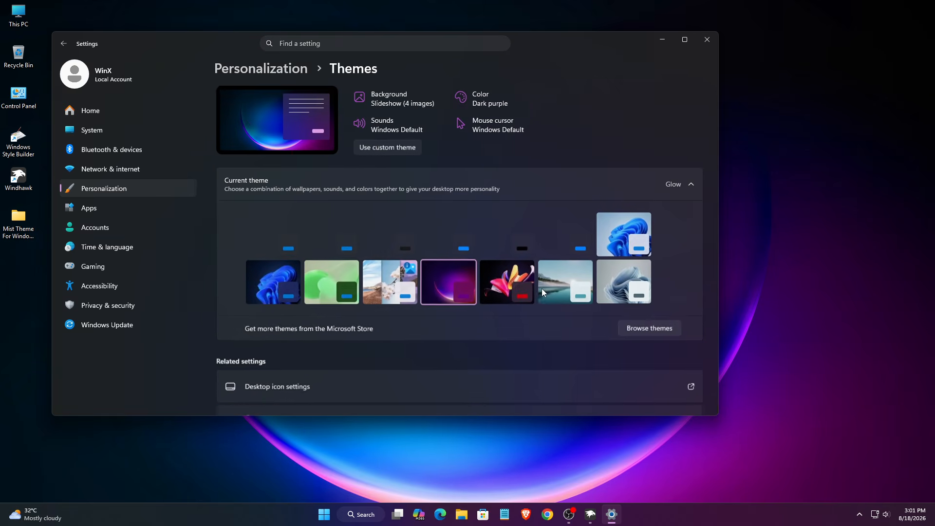
click(336, 281)
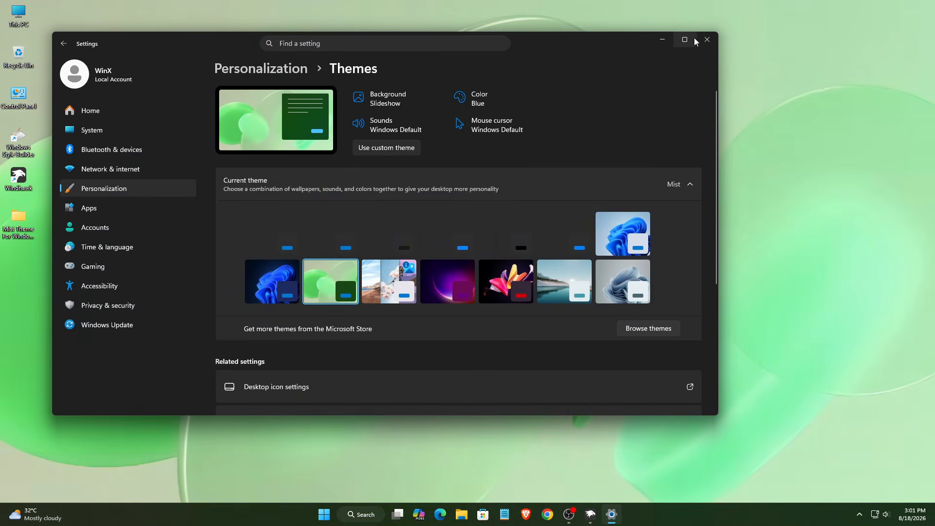
click(701, 39)
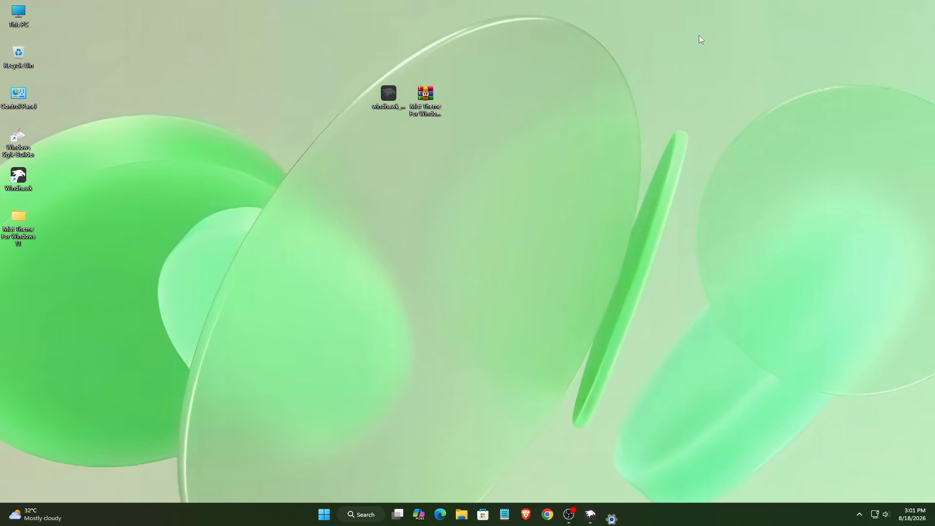
double_click(27, 13)
Close This PC and open Mist Theme For Windows 11 > Wallpapers from the desktop folder
mouse_move(327, 93)
mouse_down()
mouse_move(365, 121)
mouse_move(329, 99)
mouse_up()
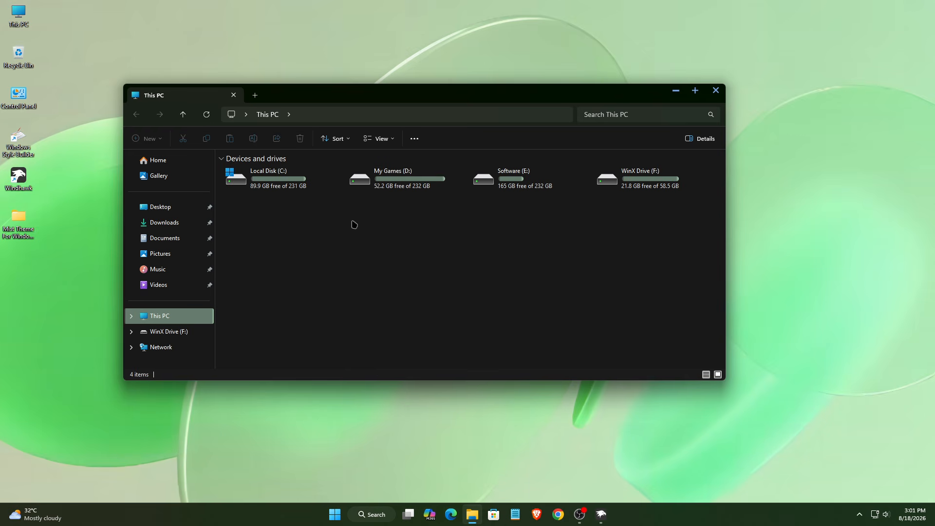
click(715, 91)
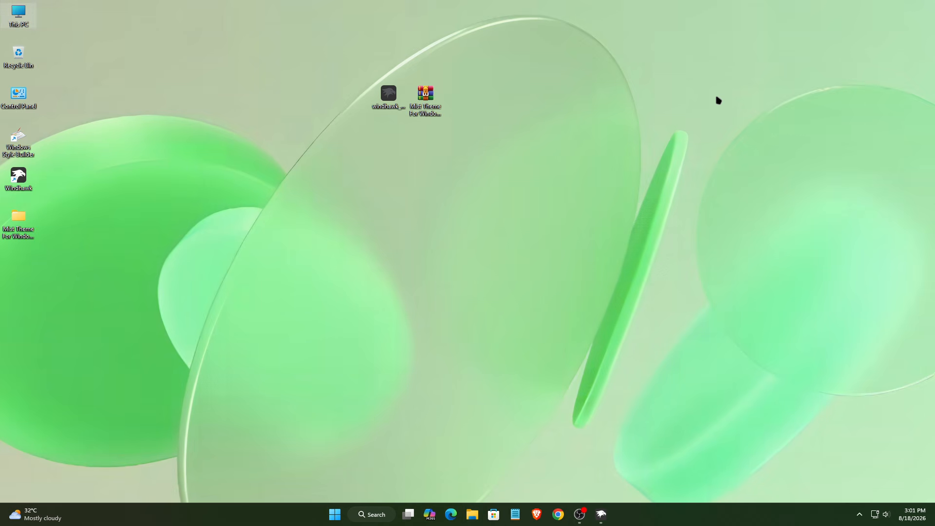
double_click(21, 224)
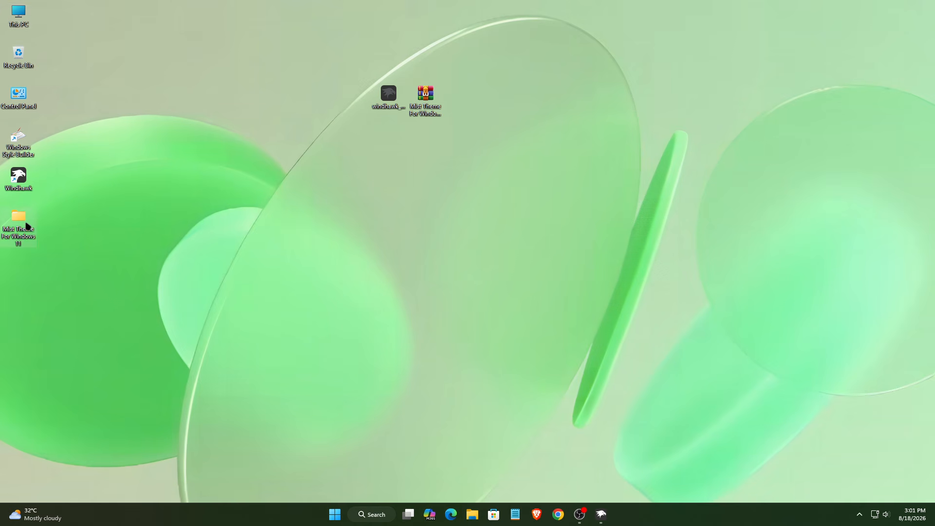
click(252, 177)
double_click(251, 176)
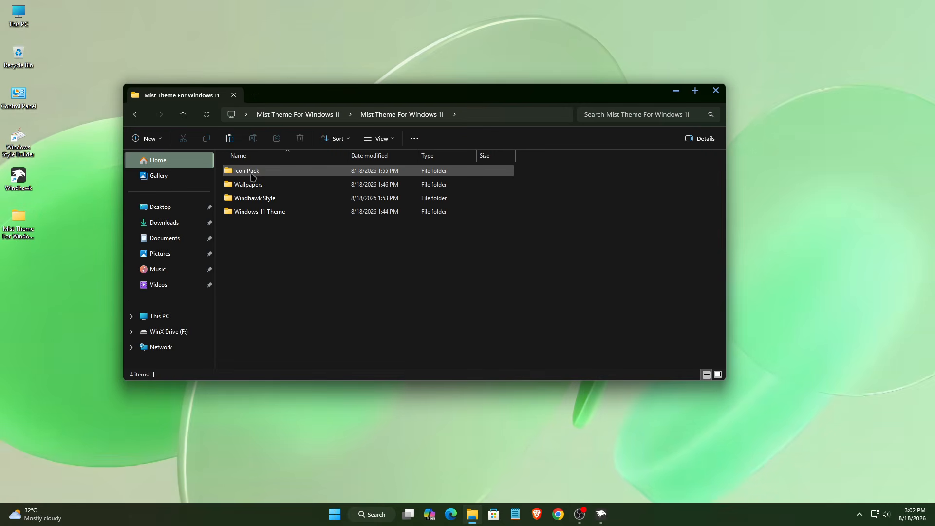
double_click(253, 183)
Set Mist Wallpaper 1 as the desktop background and close the Wallpapers window
click(254, 188)
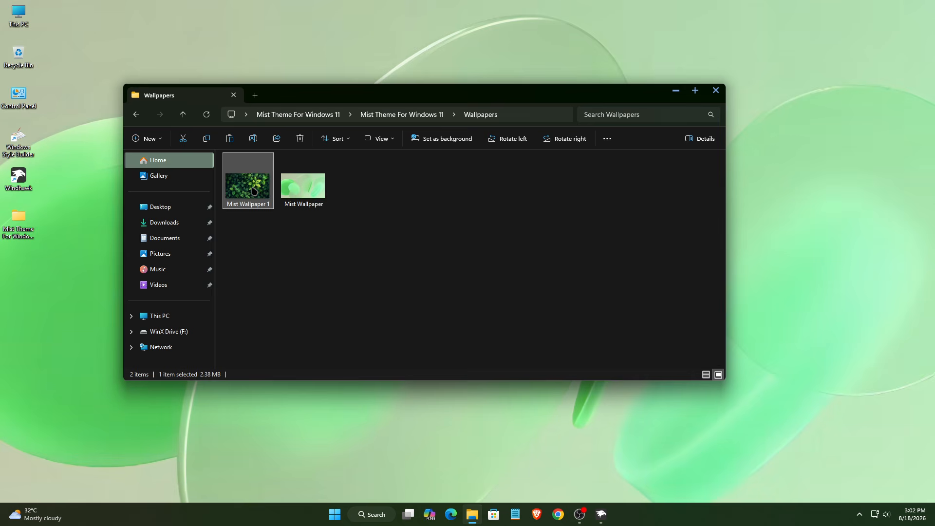
right_click(256, 192)
click(303, 178)
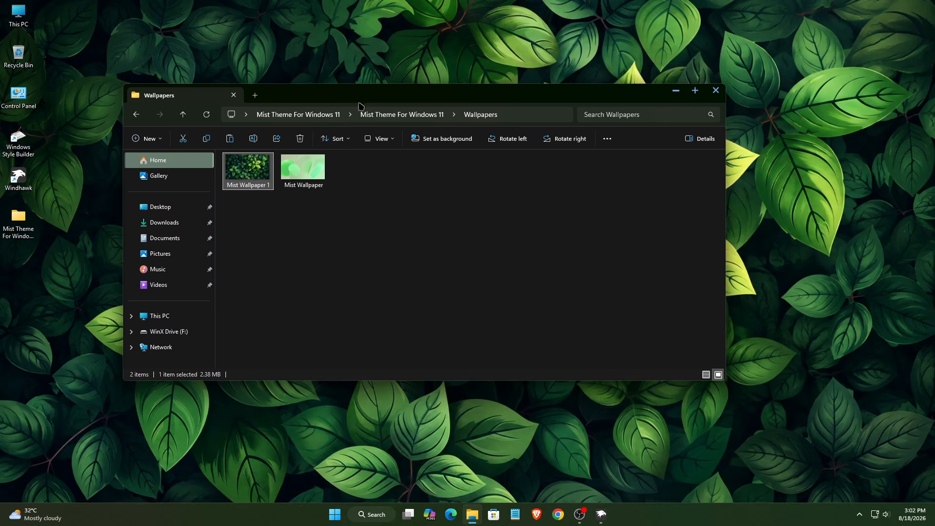
drag(360, 99, 417, 118)
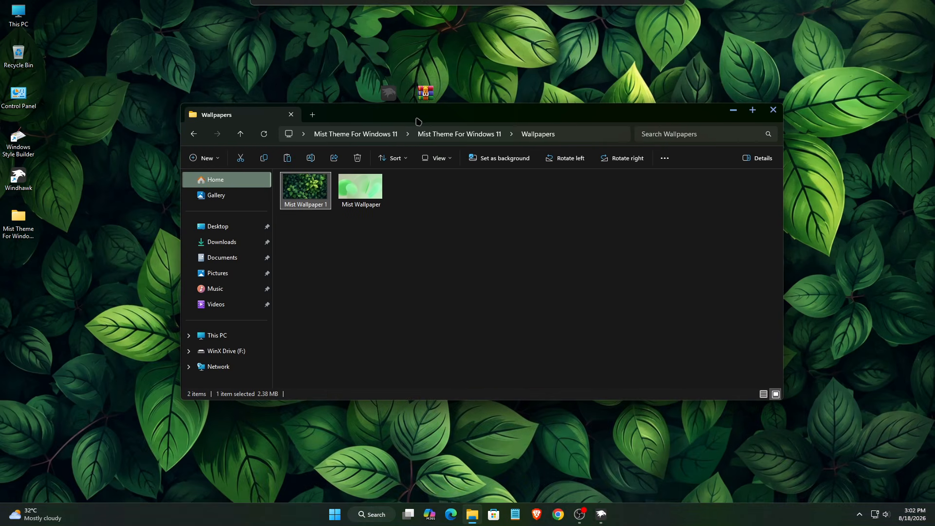
click(775, 110)
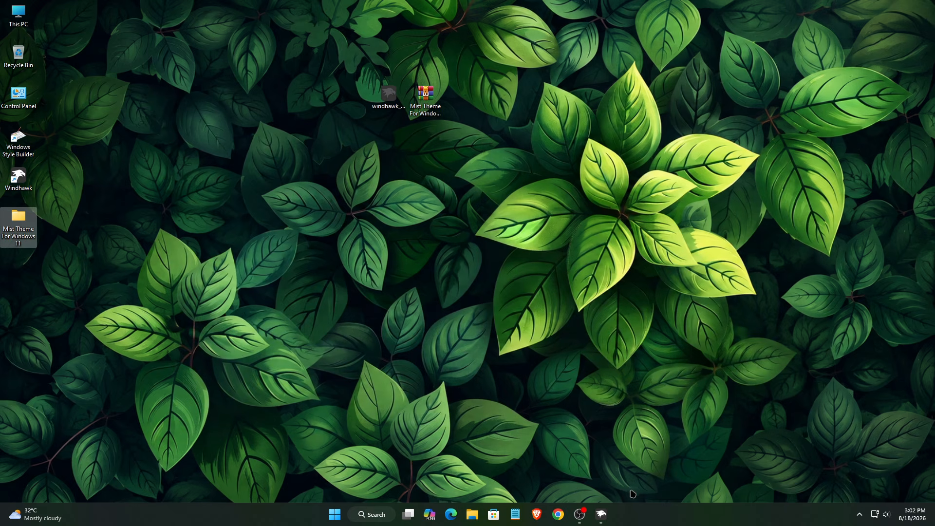
Bring Windhawk back up and return from Home to the Explore mods list
click(601, 514)
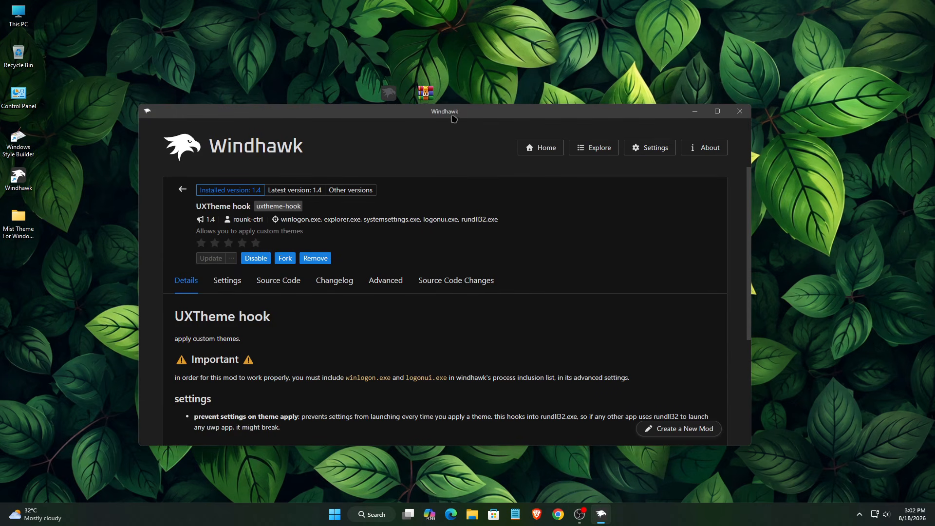
drag(452, 118, 454, 98)
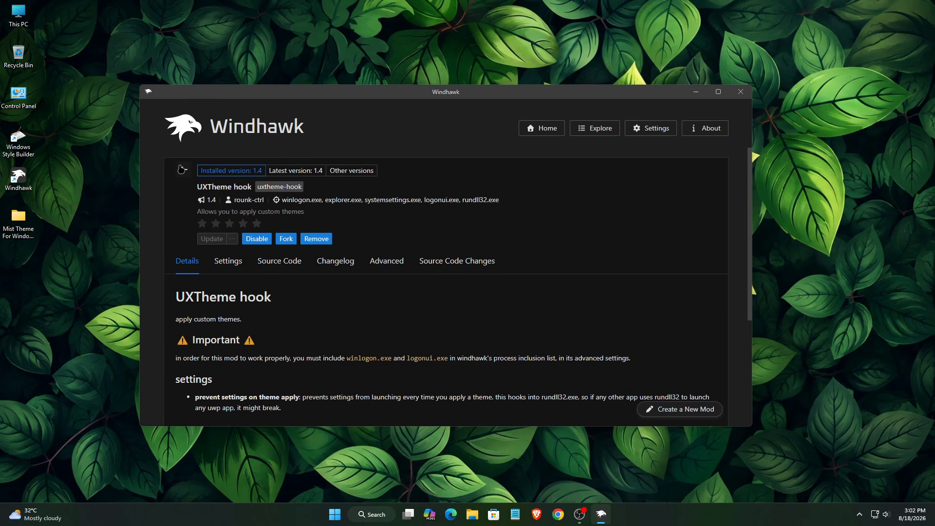
click(181, 169)
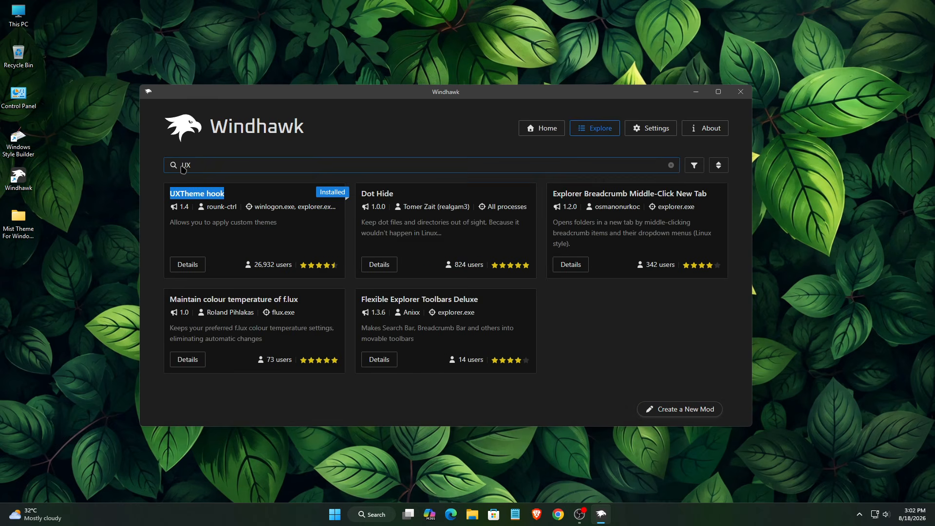
click(529, 129)
click(597, 130)
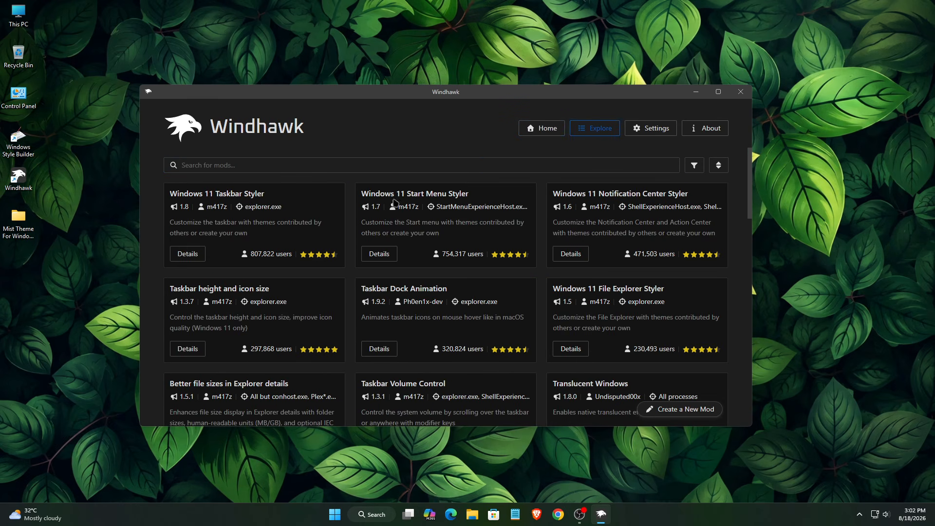
Search mods for "Res" and open the Resource Redirect details page
text(Res)
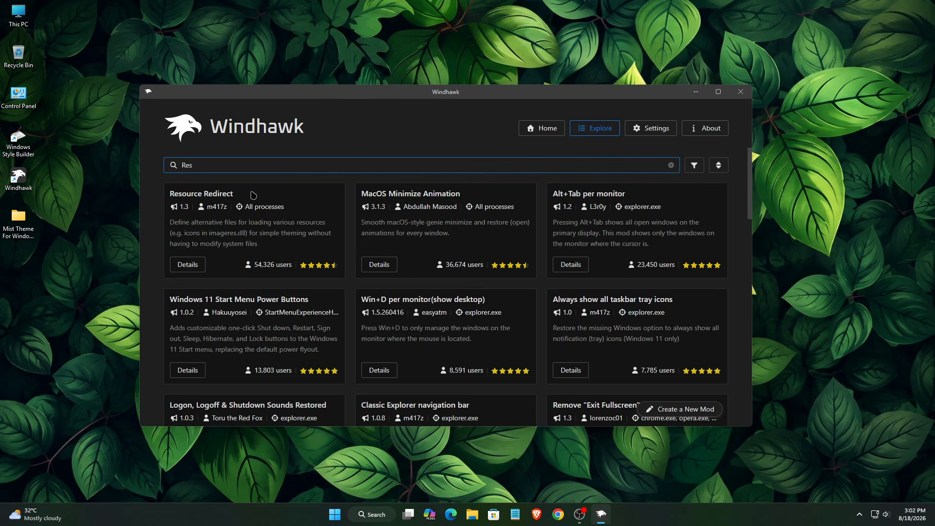
drag(246, 195, 114, 200)
click(190, 267)
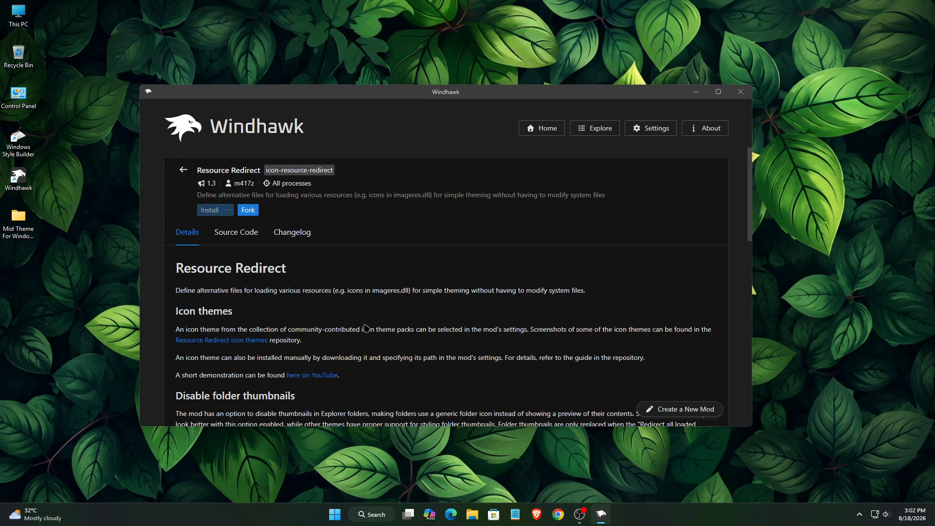
Copy the Mist Icon Pack WinX Customization folder from Mist Theme For Windows 11\Icon Pack
click(696, 92)
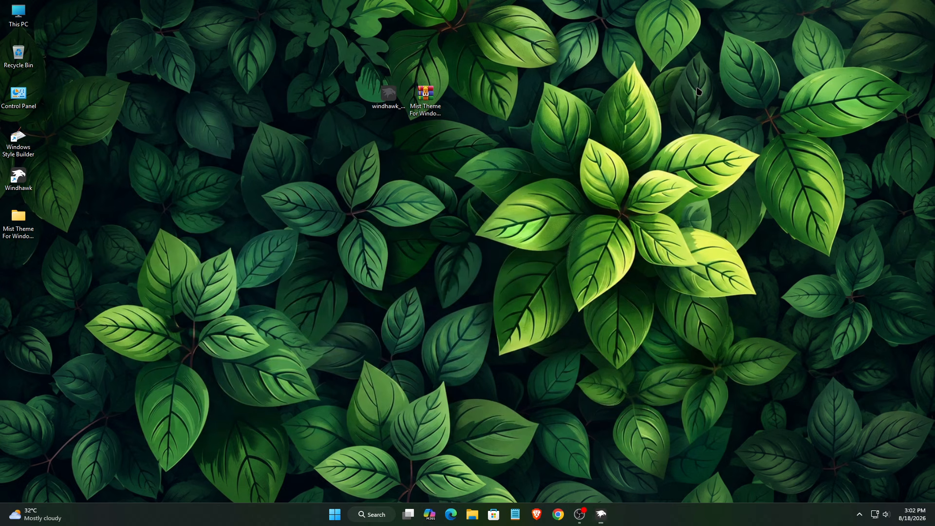
double_click(18, 222)
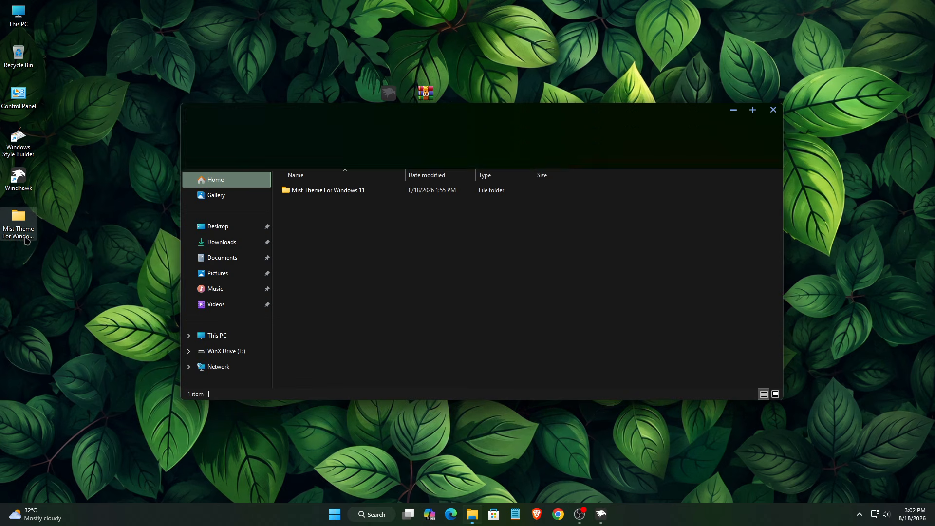
double_click(323, 192)
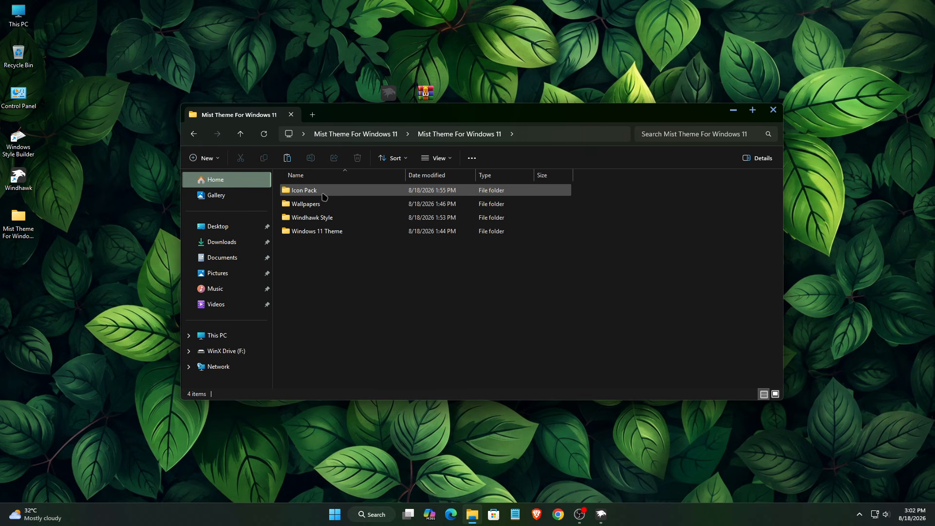
click(312, 194)
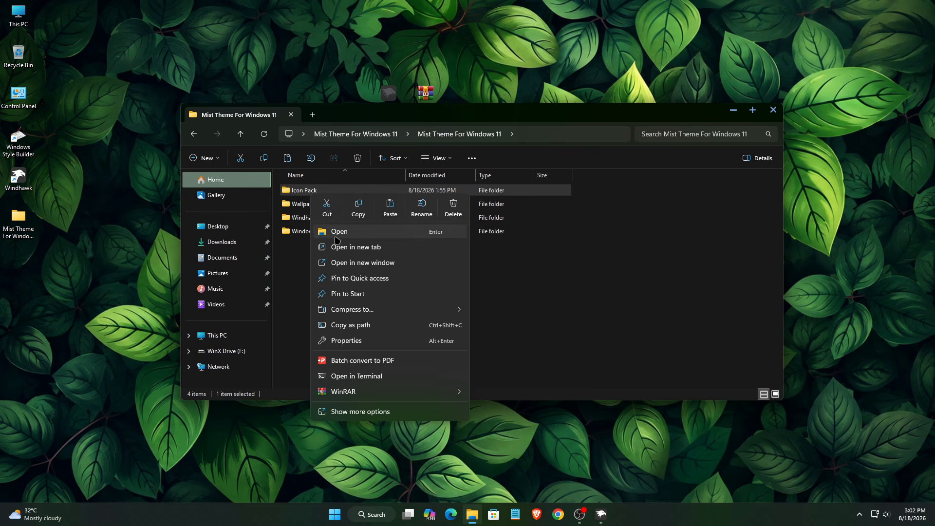
click(336, 233)
click(327, 194)
right_click(328, 194)
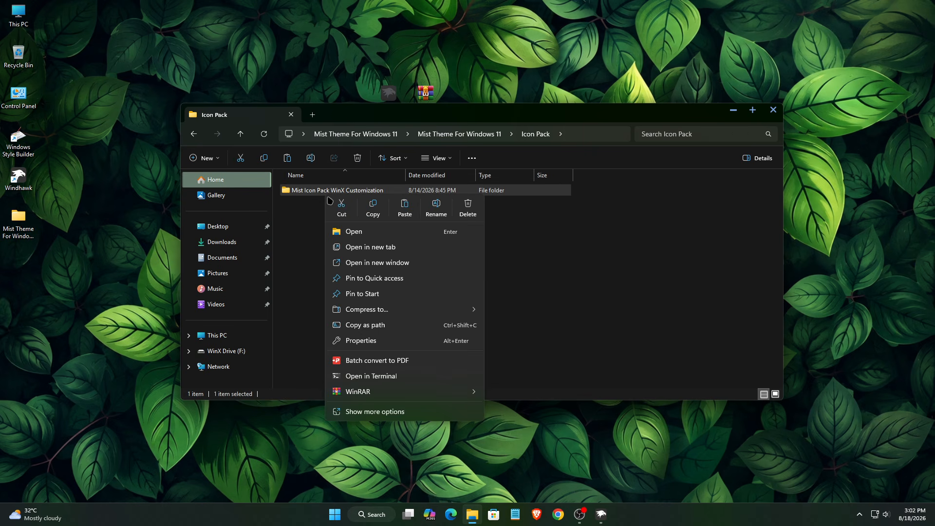
click(369, 208)
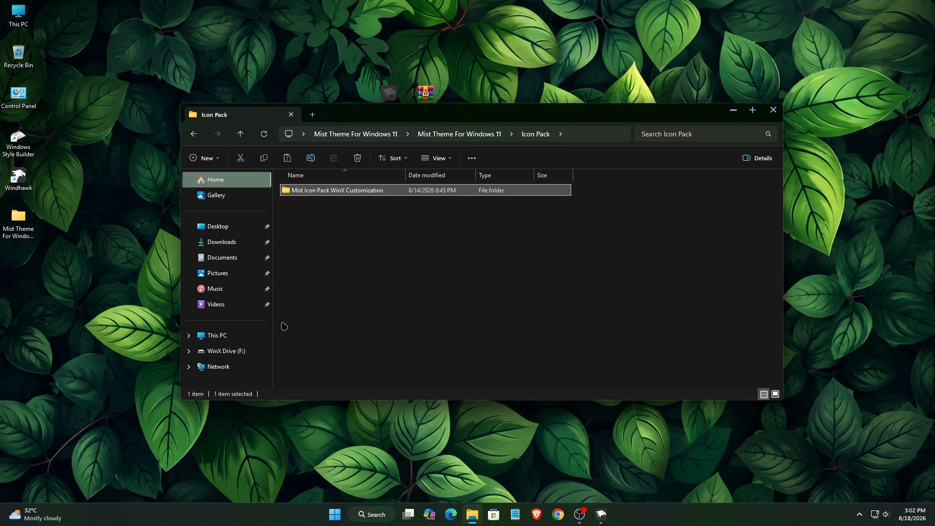
Paste the folder into the root of Local Disk (C:)
click(212, 335)
click(334, 204)
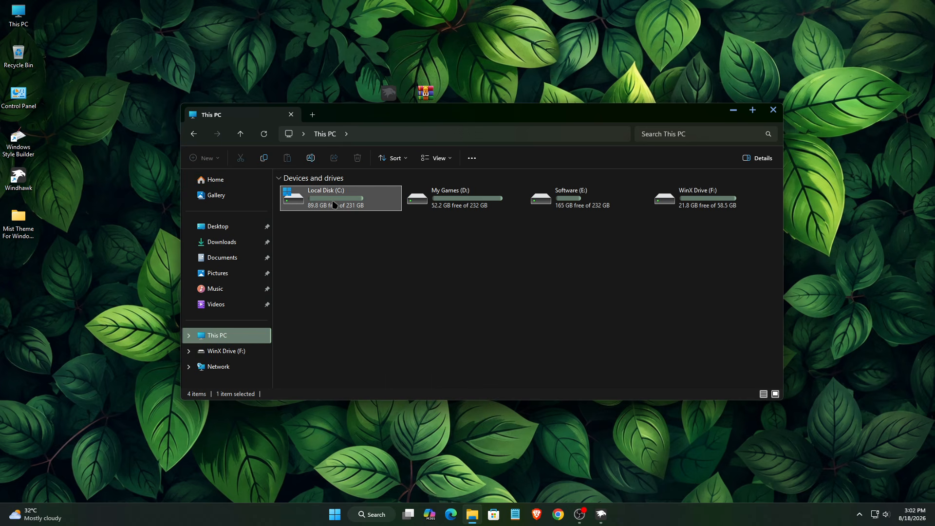
right_click(334, 204)
click(362, 239)
right_click(452, 303)
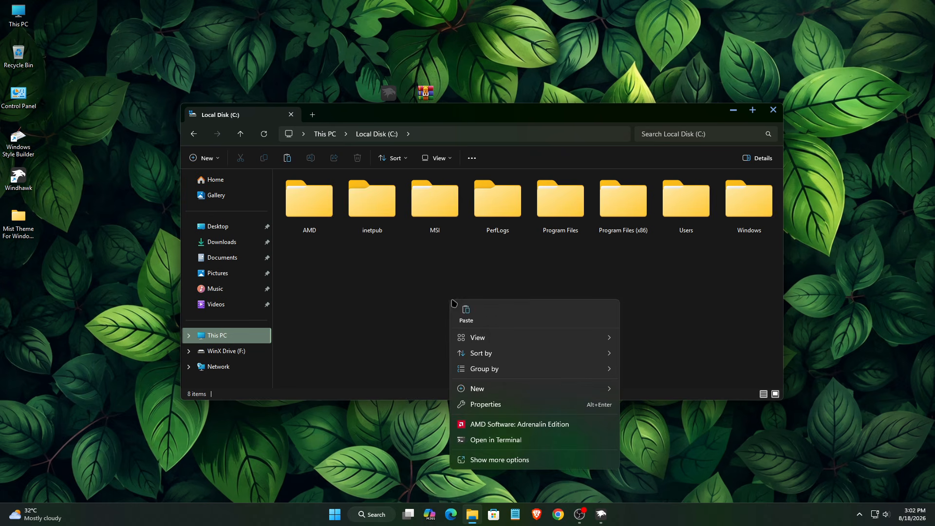
click(460, 314)
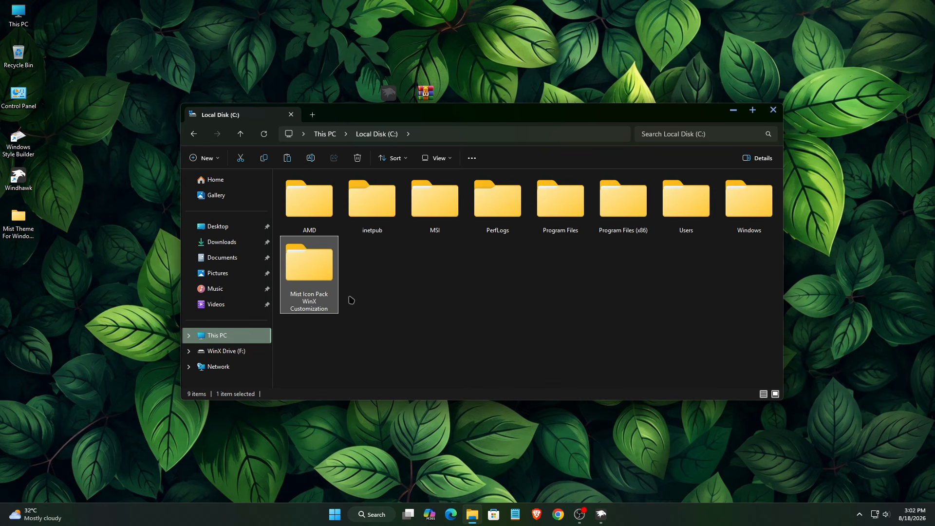
Copy the pasted folder's full path from the address bar and close File Explorer
double_click(329, 277)
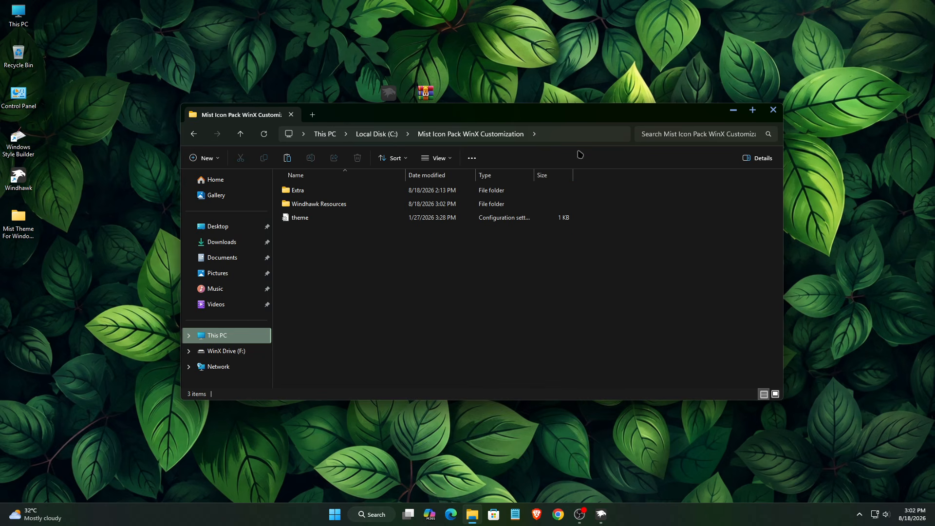
click(575, 136)
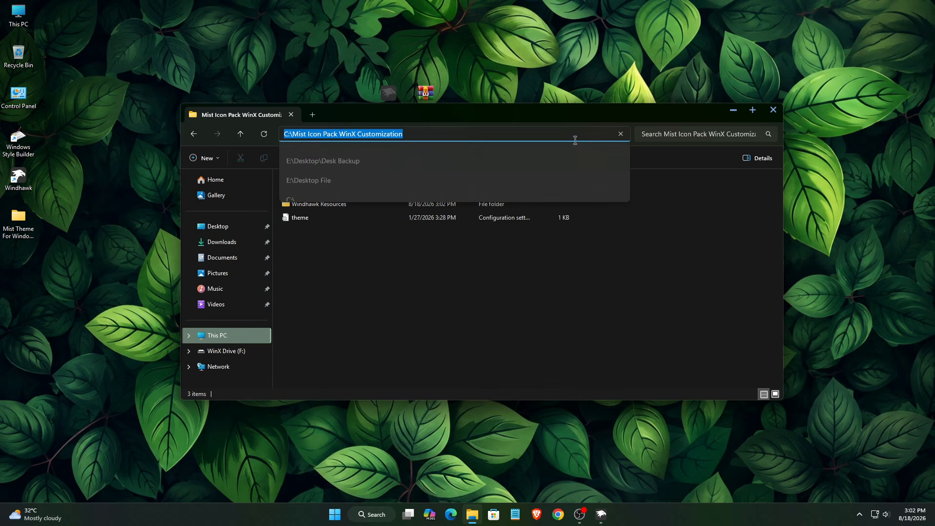
right_click(347, 134)
click(369, 159)
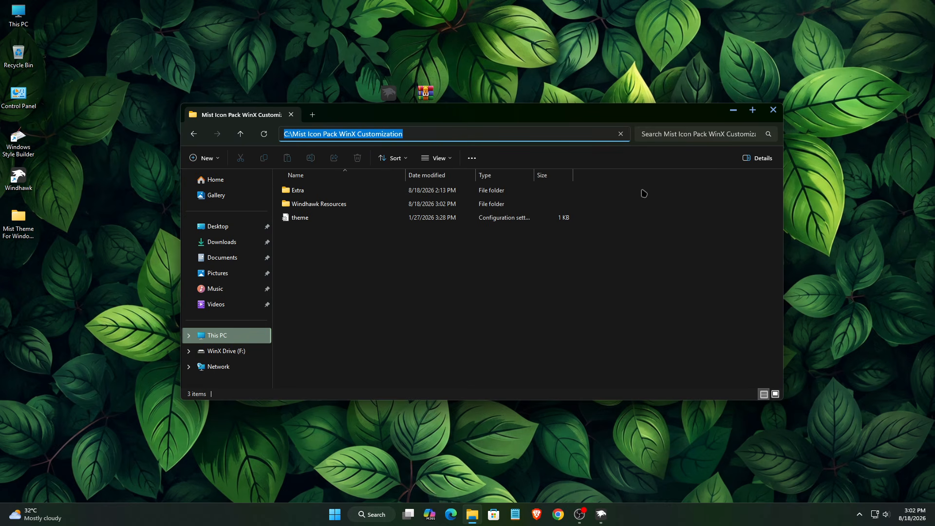
click(773, 110)
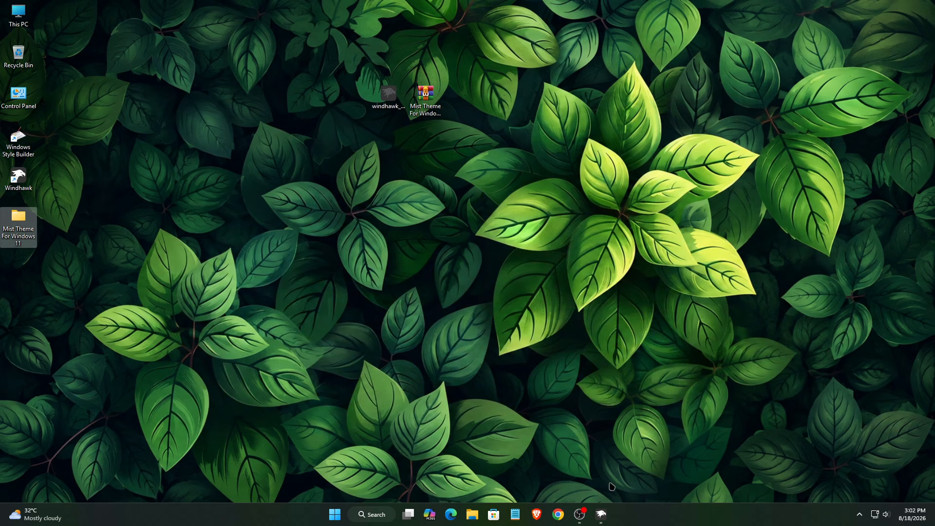
Install the Resource Redirect mod, accepting the risk warning
click(600, 514)
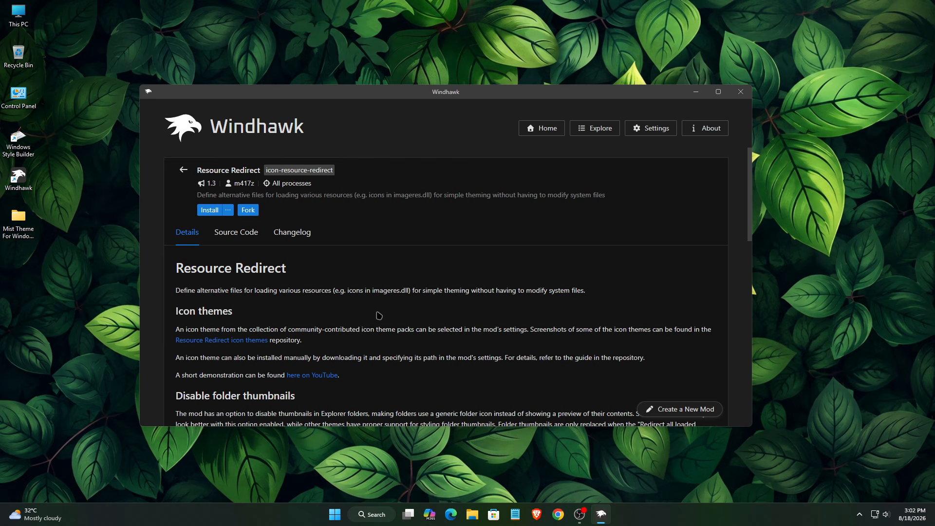
click(203, 213)
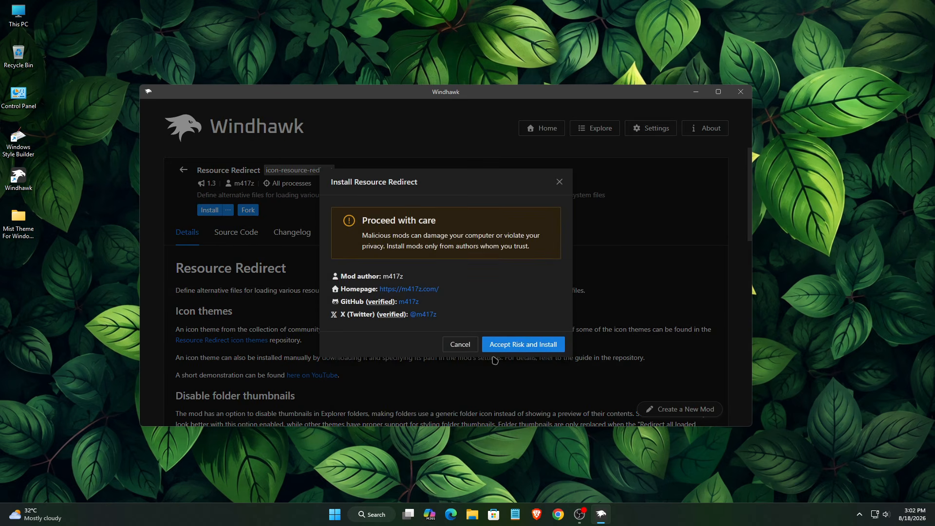
click(490, 326)
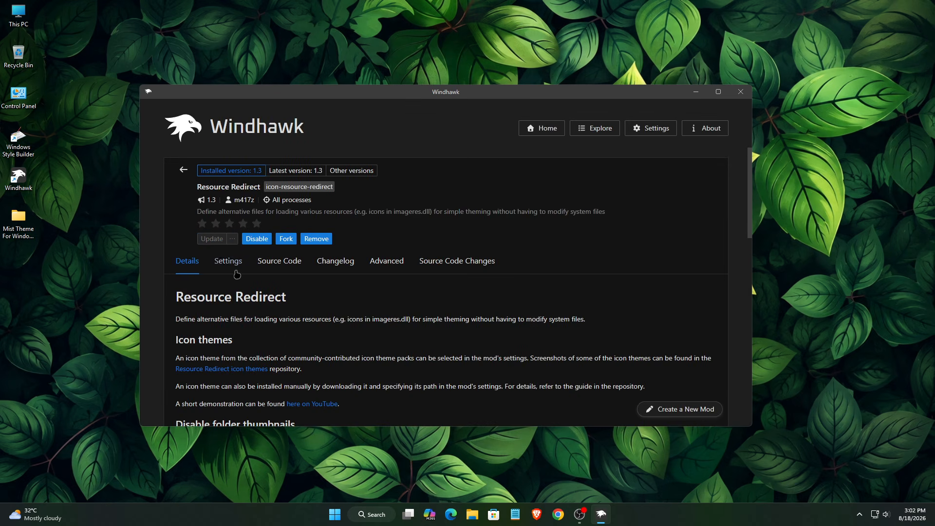
Set the mod's Theme paths to C:\Mist Icon Pack WinX Customization and save the settings
click(228, 262)
drag(418, 97, 427, 64)
scroll(466, 238, down, 3)
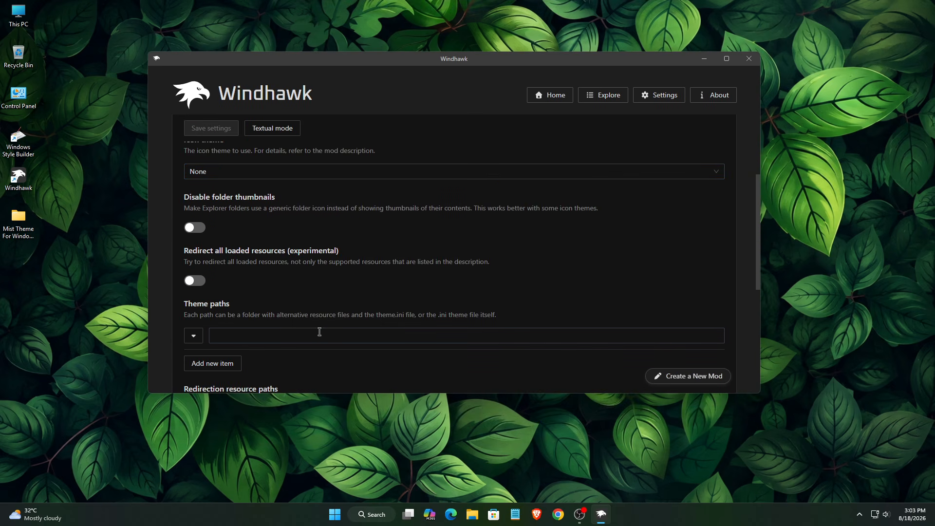
right_click(290, 335)
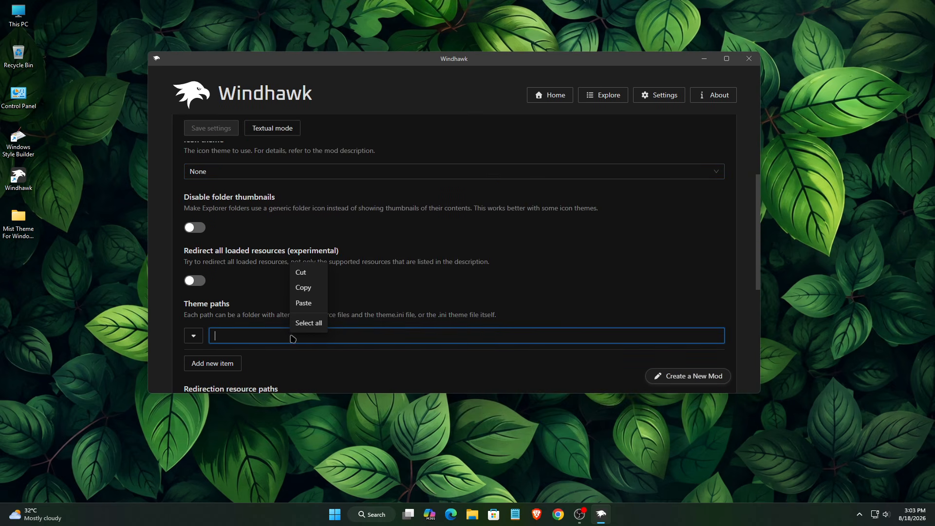
click(304, 303)
drag(230, 304, 170, 305)
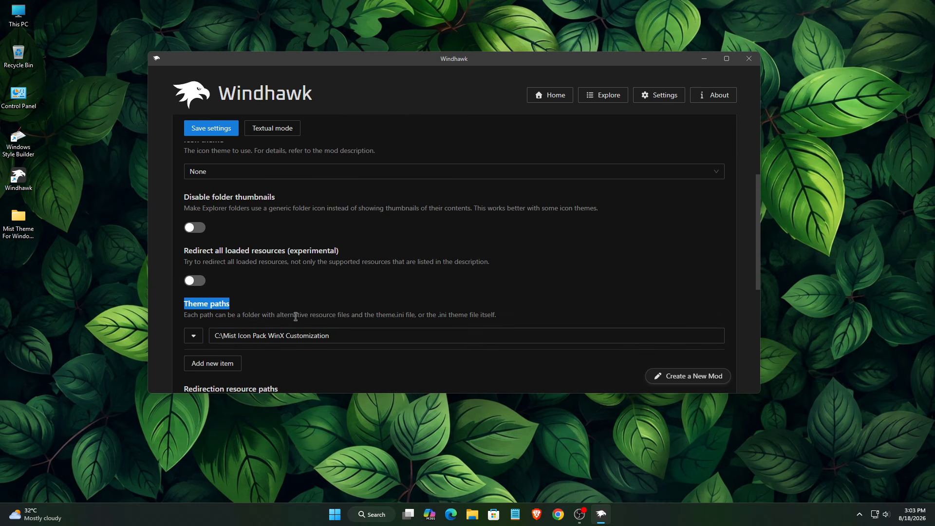
click(219, 132)
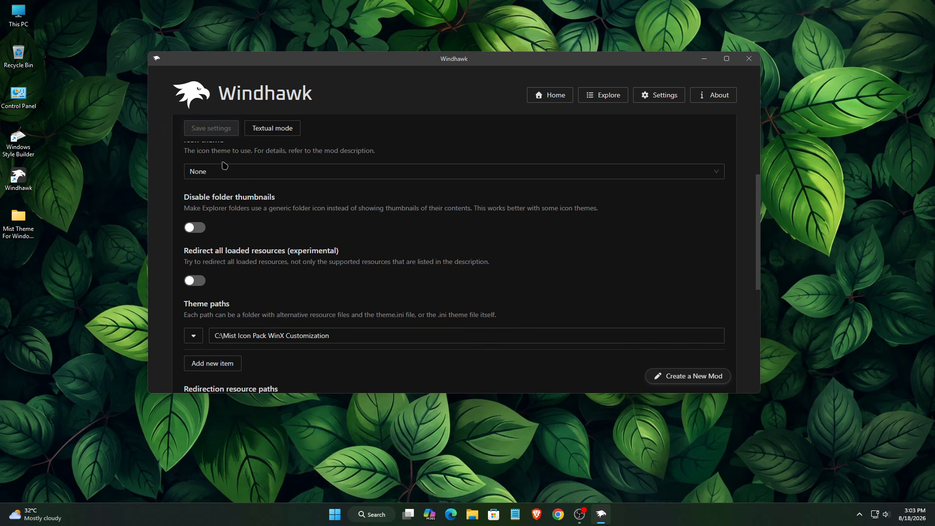
double_click(18, 14)
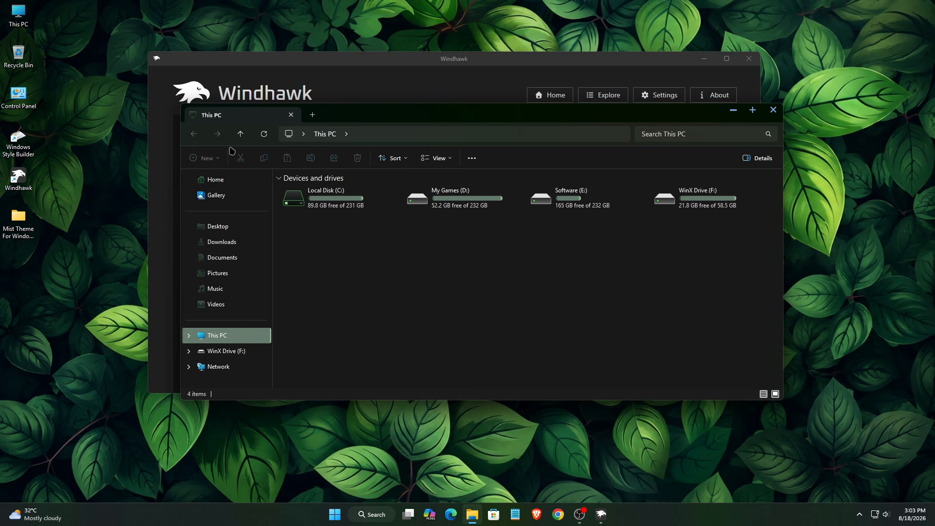
mouse_move(356, 120)
mouse_down()
mouse_move(417, 155)
mouse_move(357, 138)
mouse_up()
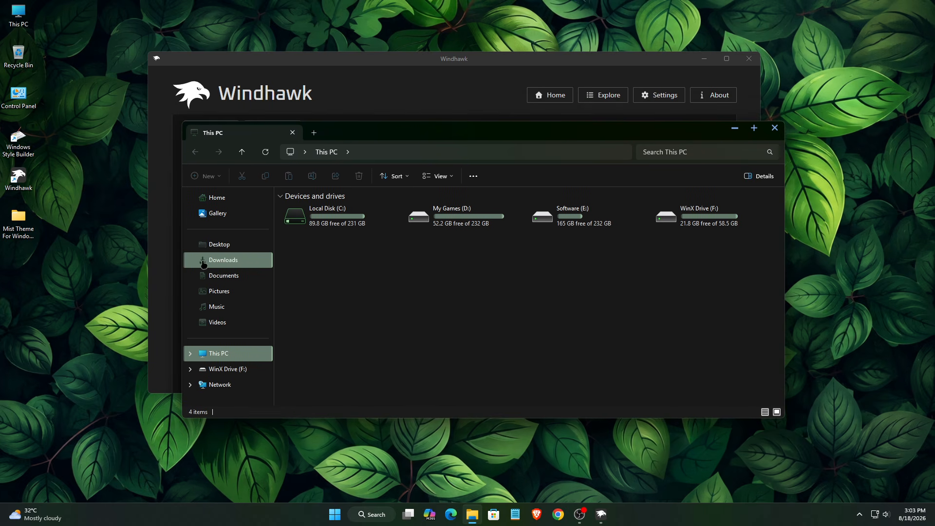
double_click(326, 234)
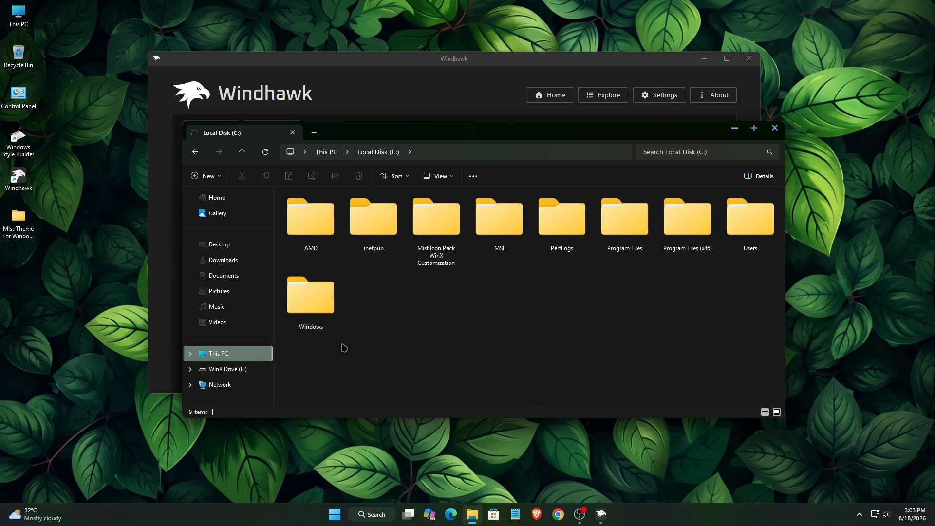
drag(333, 380, 855, 209)
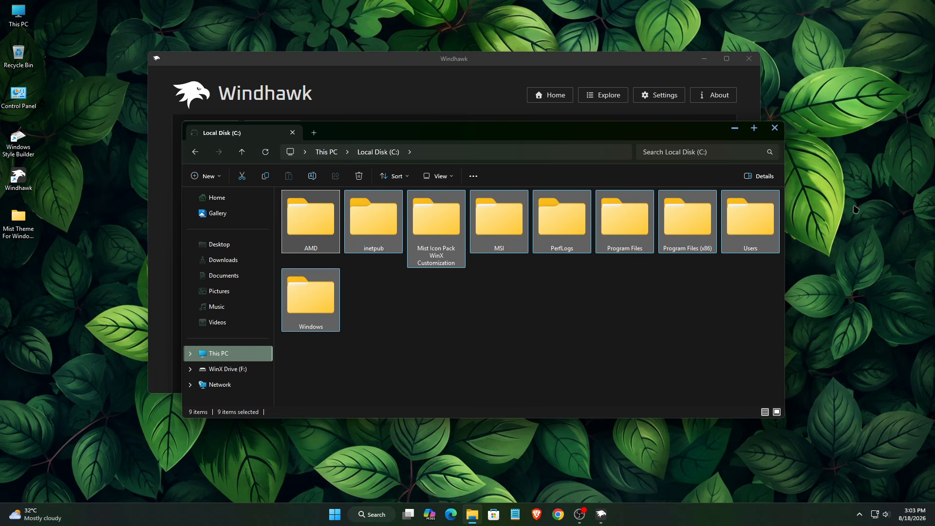
click(775, 128)
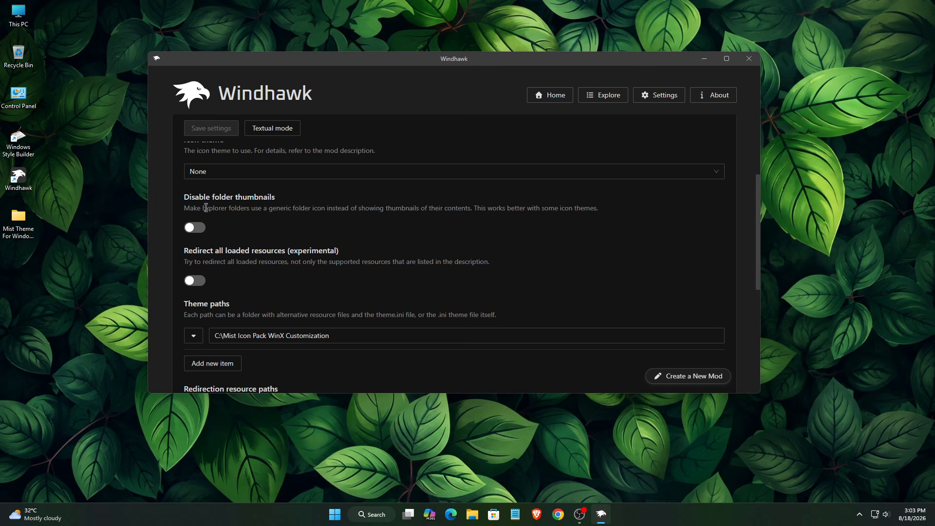
Enable Disable folder thumbnails, save, confirm clearing the icon cache, and minimize Windhawk
drag(186, 199, 278, 201)
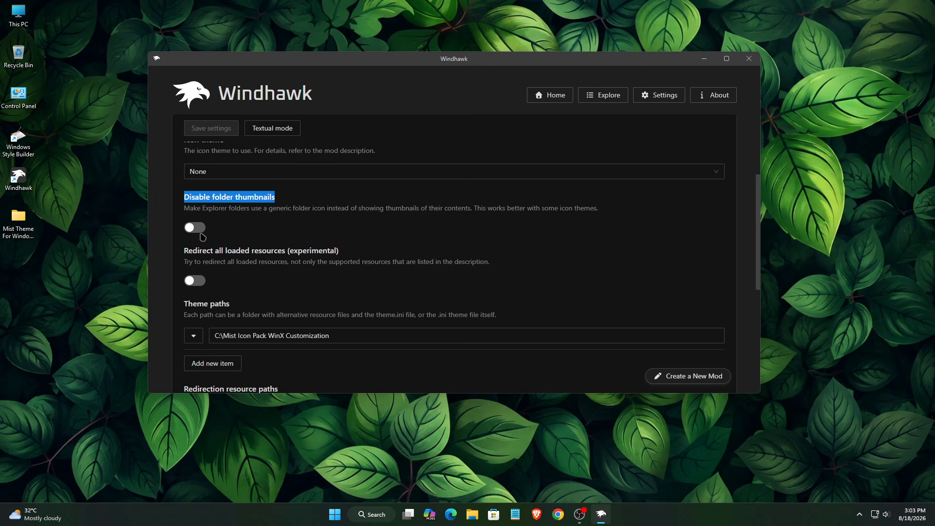
click(195, 228)
click(213, 133)
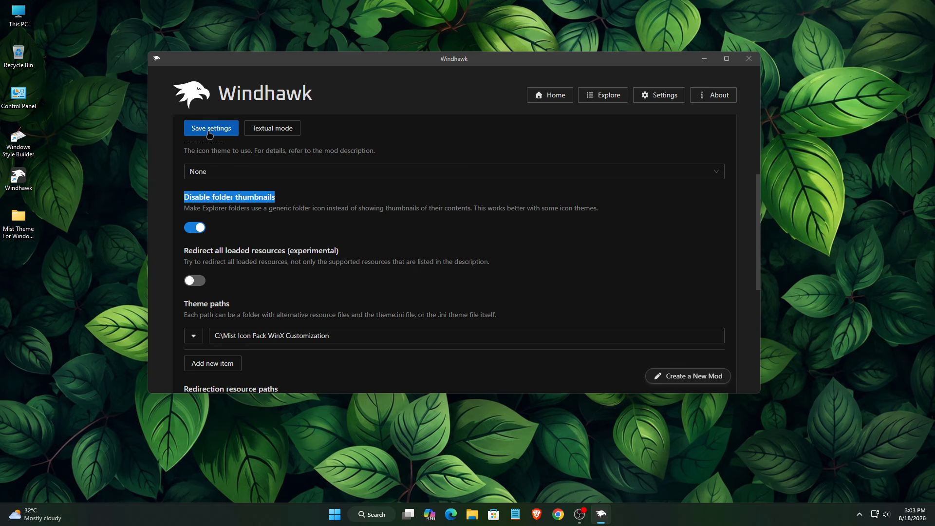
click(484, 269)
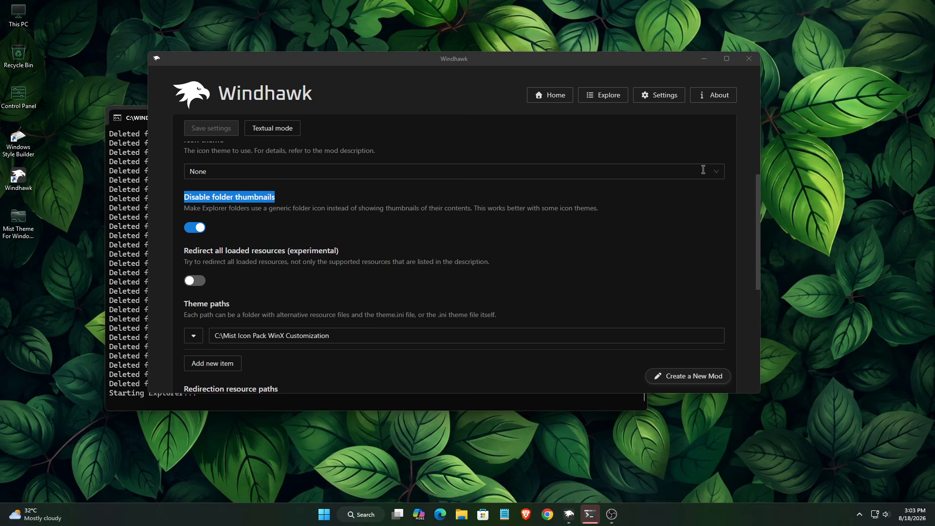
click(712, 64)
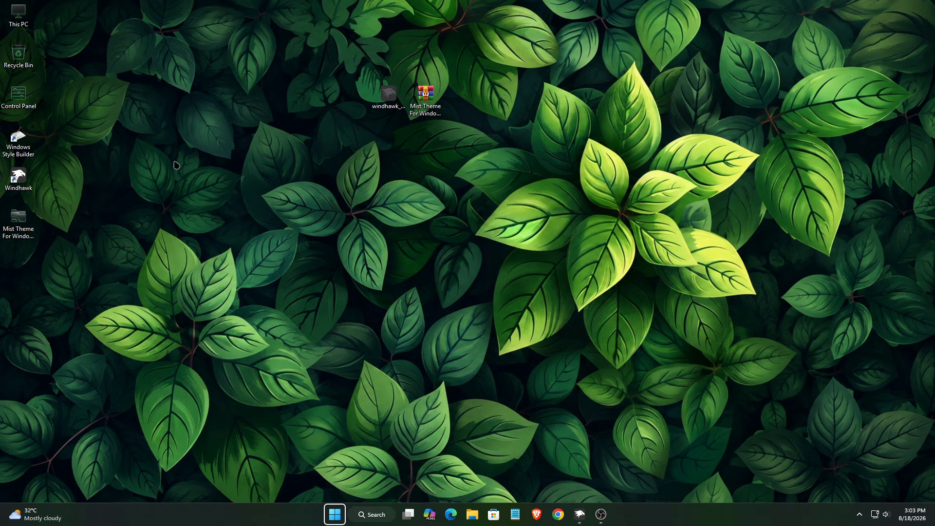
Open Local Disk (C:) from This PC to check the green Mist folder icons, then return to Windhawk
double_click(18, 14)
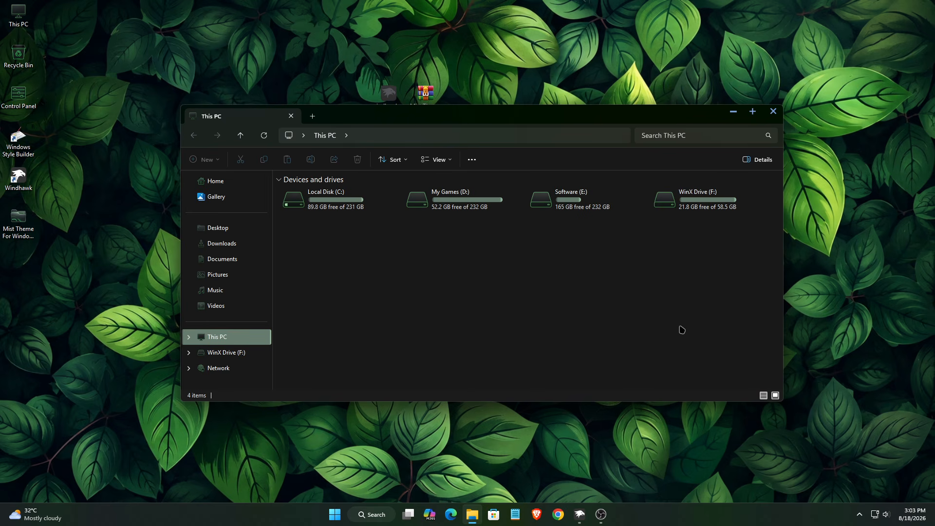
right_click(327, 208)
click(361, 247)
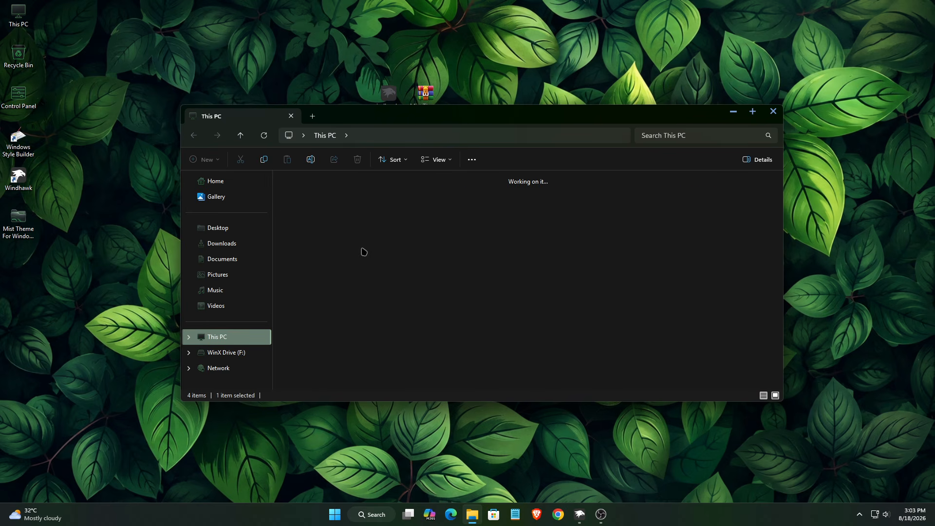
drag(344, 284, 767, 176)
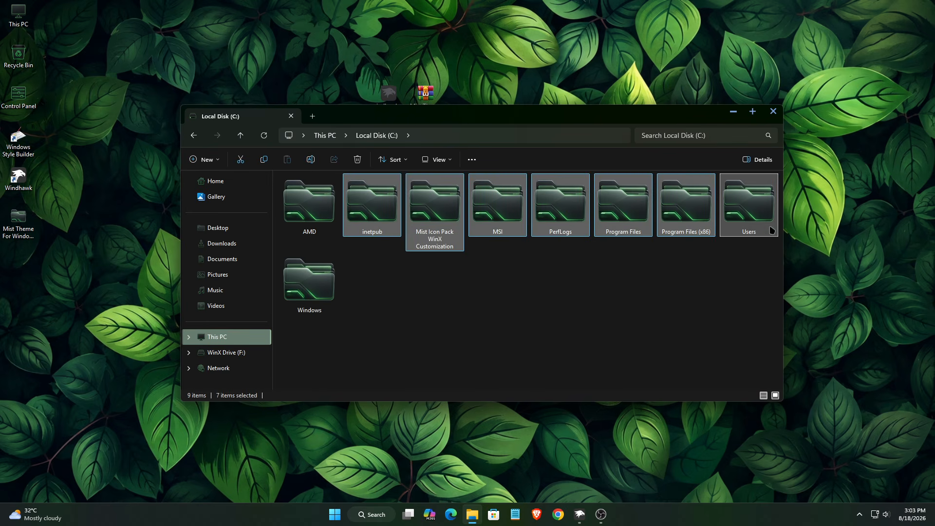
click(720, 302)
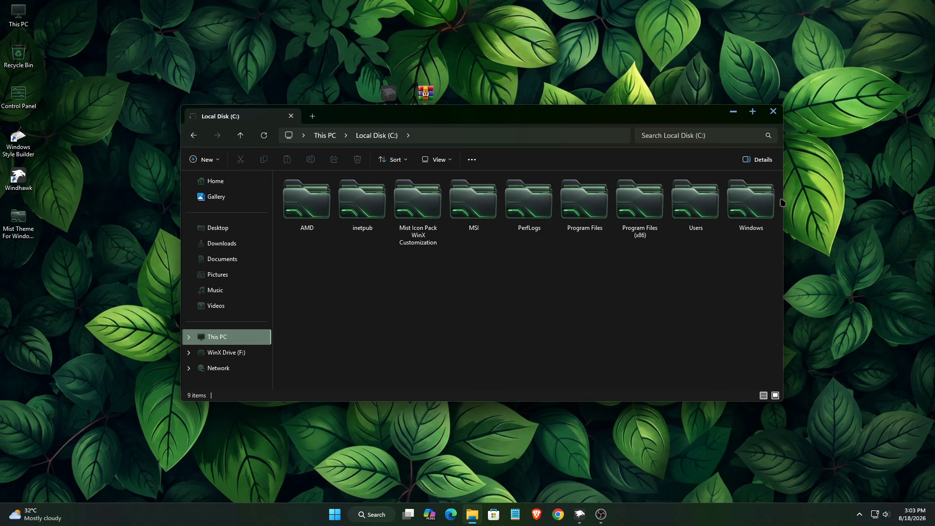
click(777, 116)
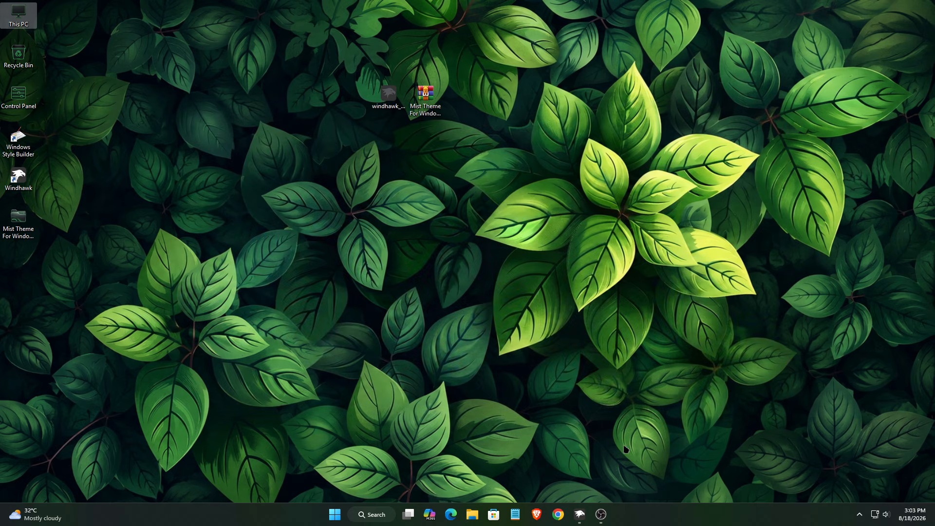
click(579, 513)
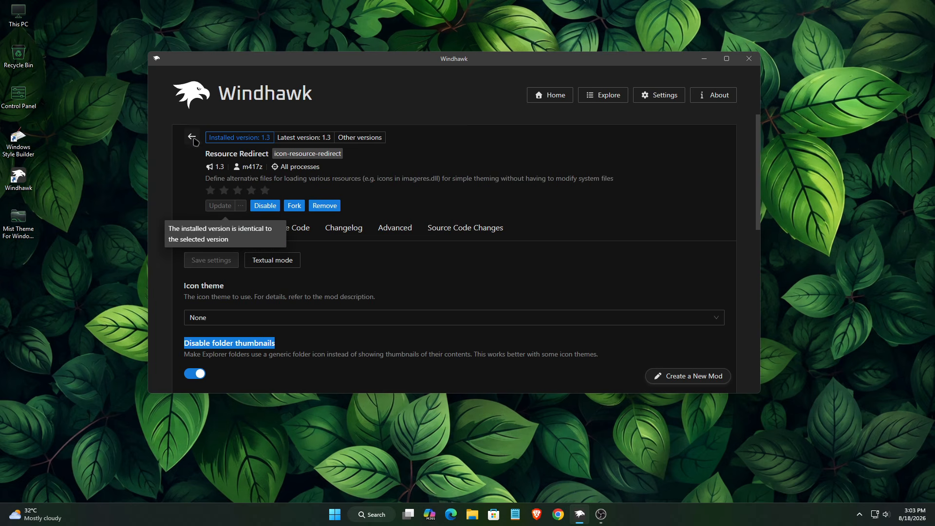
Find Windows 11 Taskbar Styler in the Explore catalogue and install version 1.8, accepting the risk
click(194, 139)
click(535, 103)
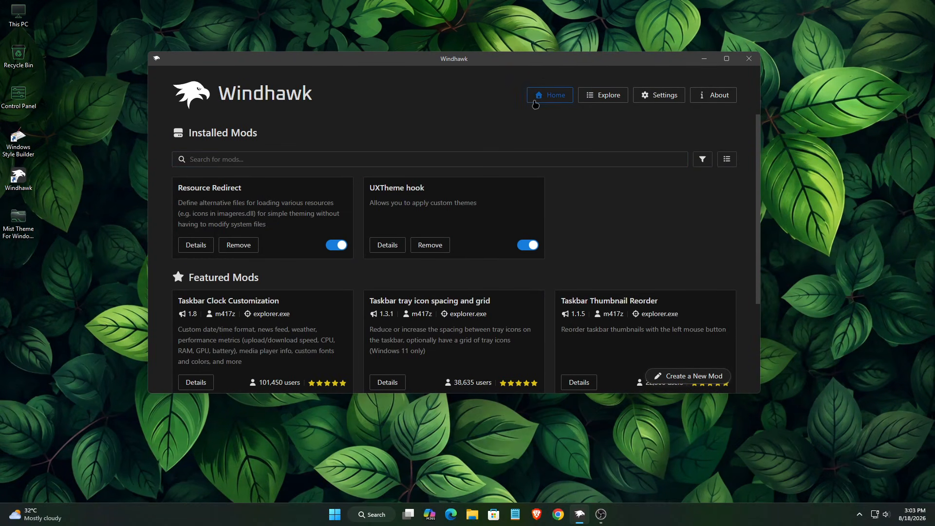
click(595, 104)
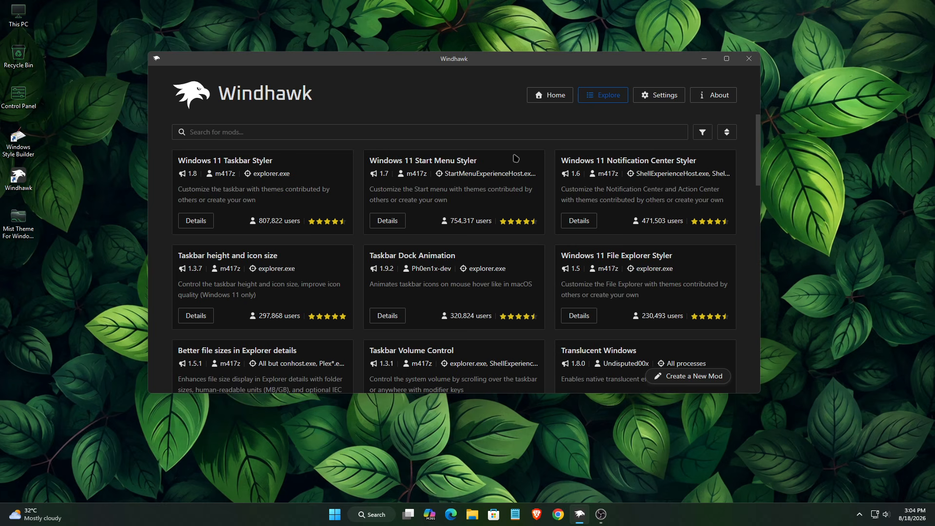
drag(285, 162, 167, 162)
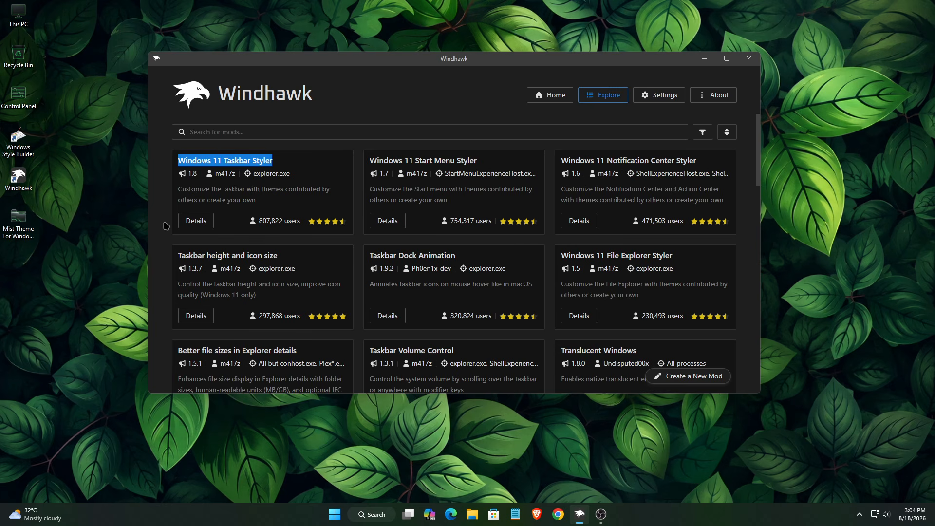
click(188, 224)
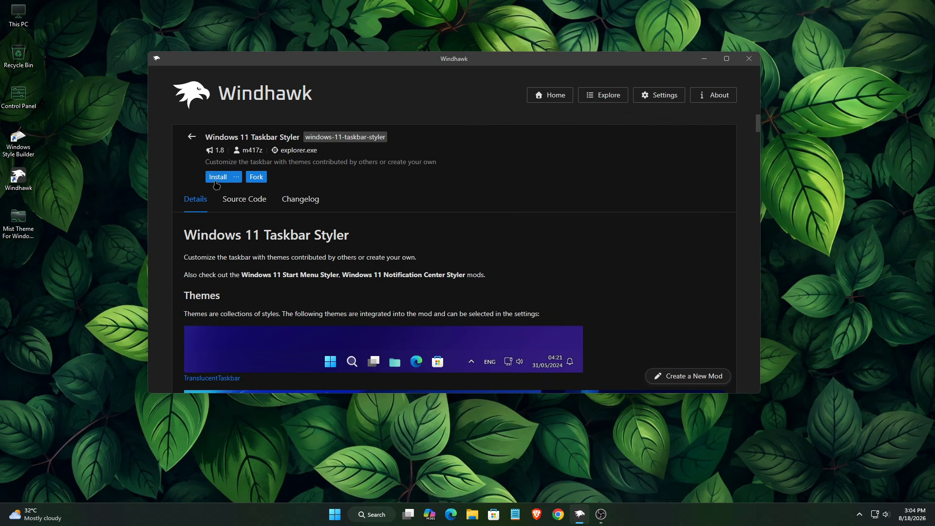
click(217, 178)
click(501, 313)
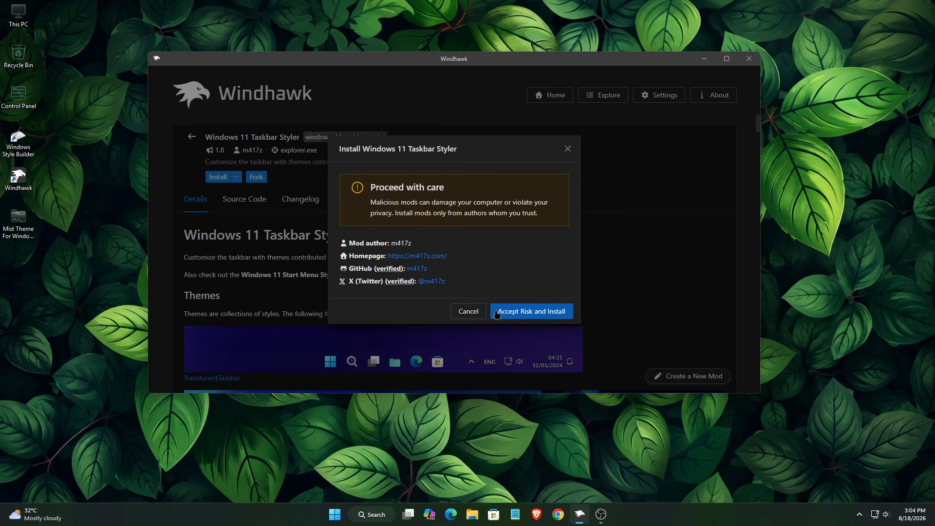
drag(482, 67, 553, 60)
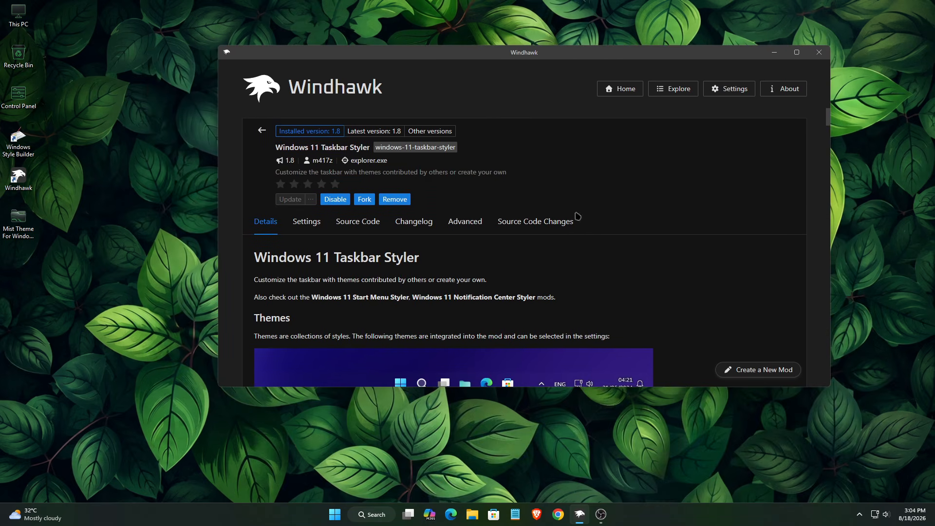
Open Windows 11 Taskbar Styler.txt from Mist Theme For Windows 11\Windhawk Style in Notepad
double_click(29, 222)
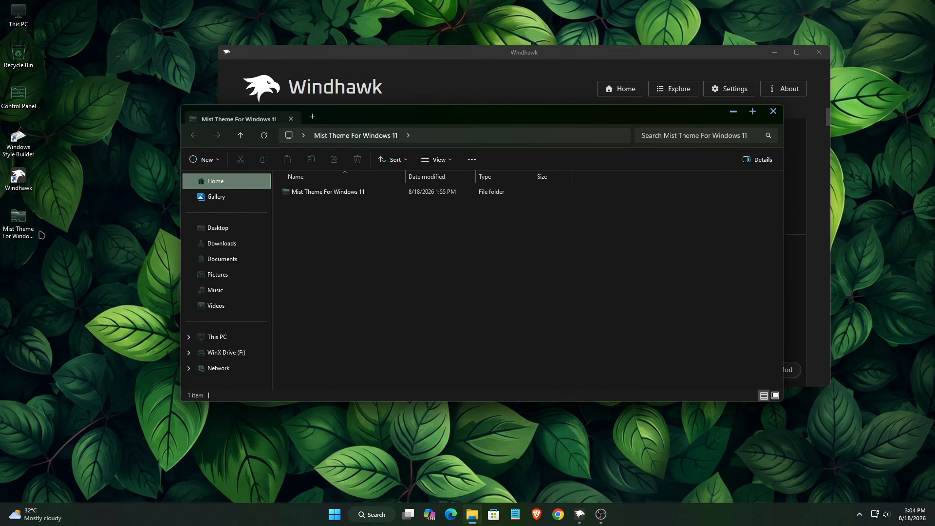
double_click(323, 192)
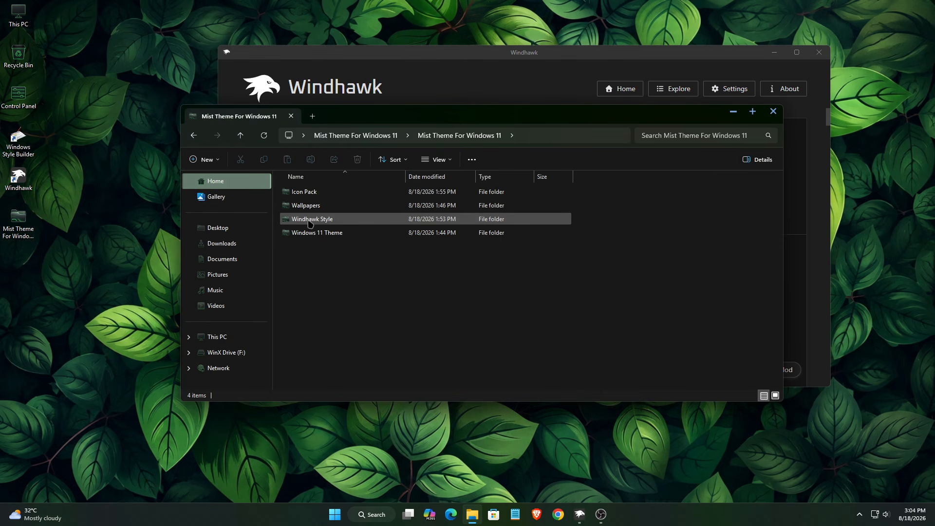
click(312, 220)
double_click(310, 221)
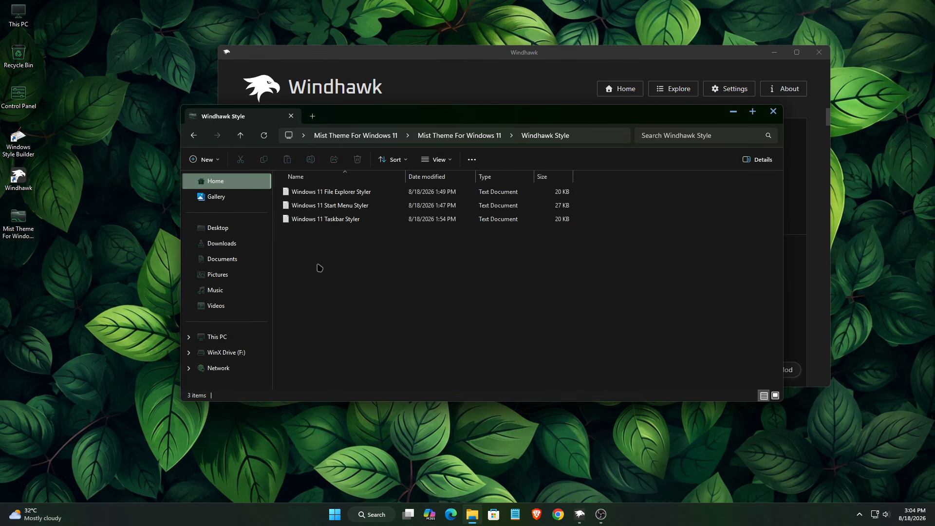
click(331, 224)
right_click(332, 223)
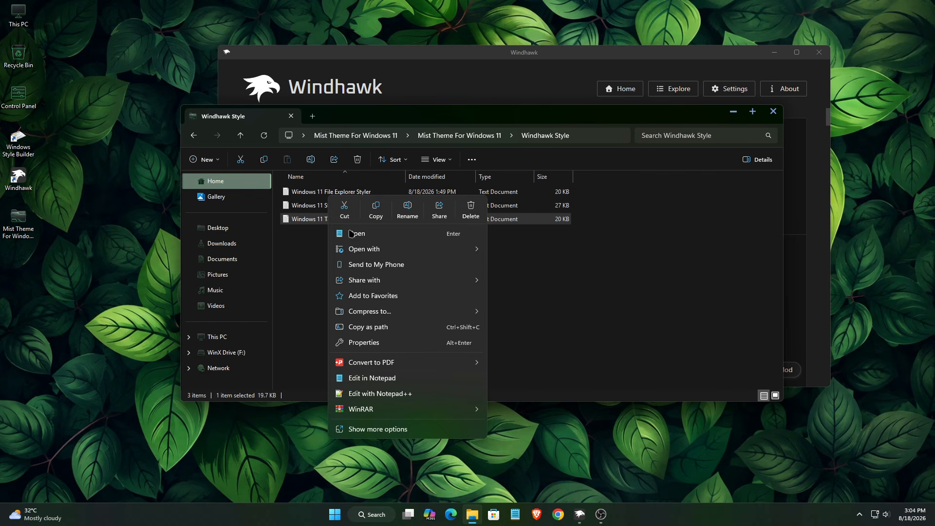
click(354, 237)
Copy all of the Taskbar Styler text and close Notepad
right_click(422, 229)
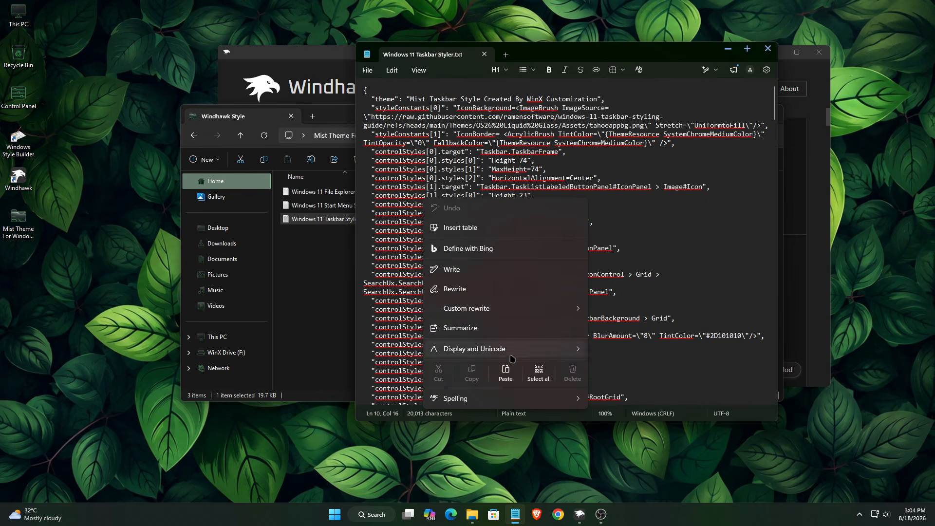
click(535, 364)
right_click(471, 271)
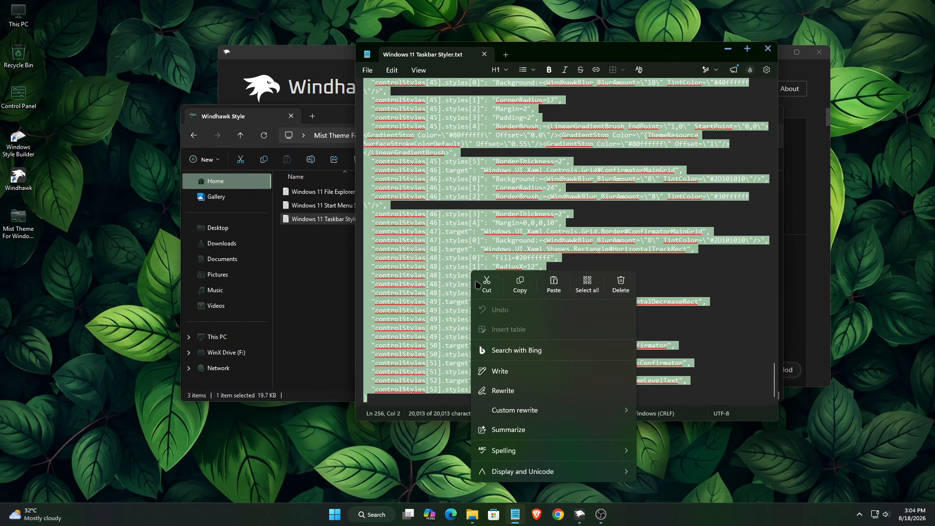
click(518, 281)
click(768, 48)
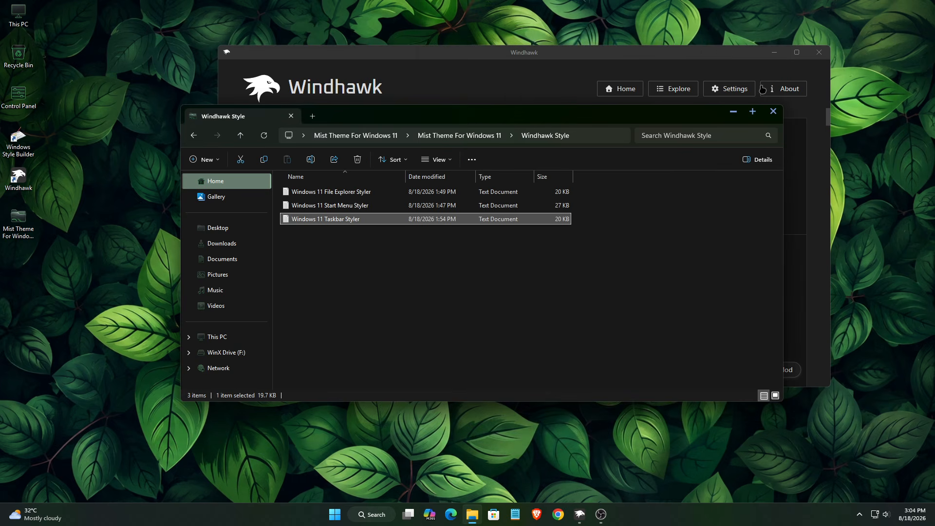
Replace the Taskbar Styler's Mod settings JSON under Advanced with the copied Mist style and save
click(732, 115)
click(463, 217)
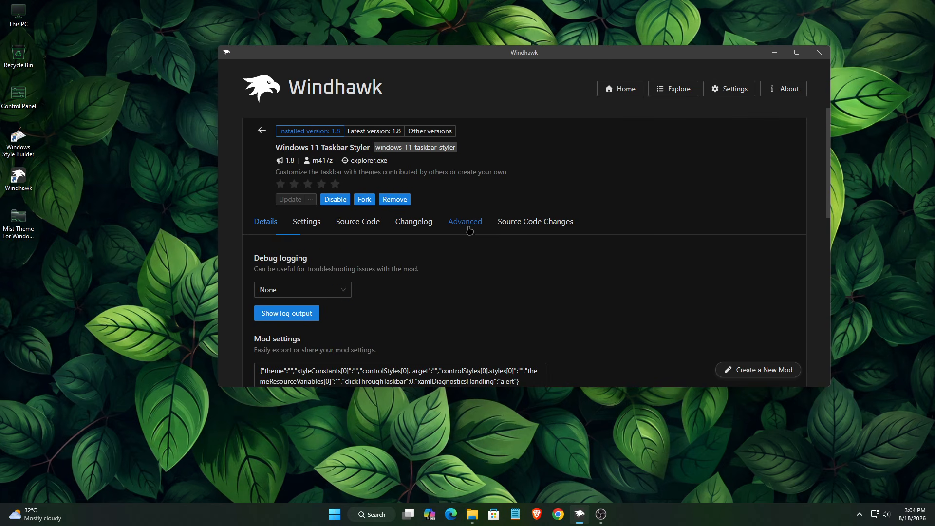
scroll(631, 287, down, 1)
scroll(631, 287, down, 2)
drag(528, 244, 151, 186)
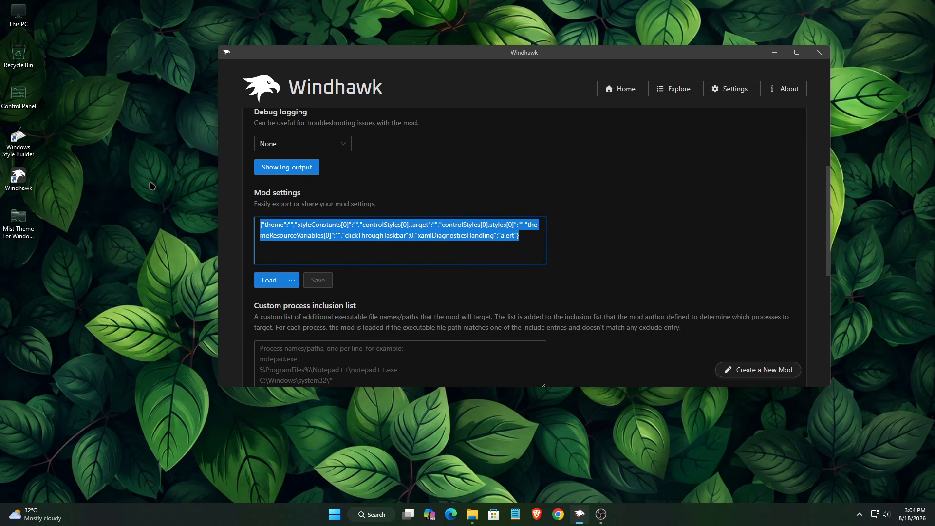
key(BackSpace)
right_click(279, 230)
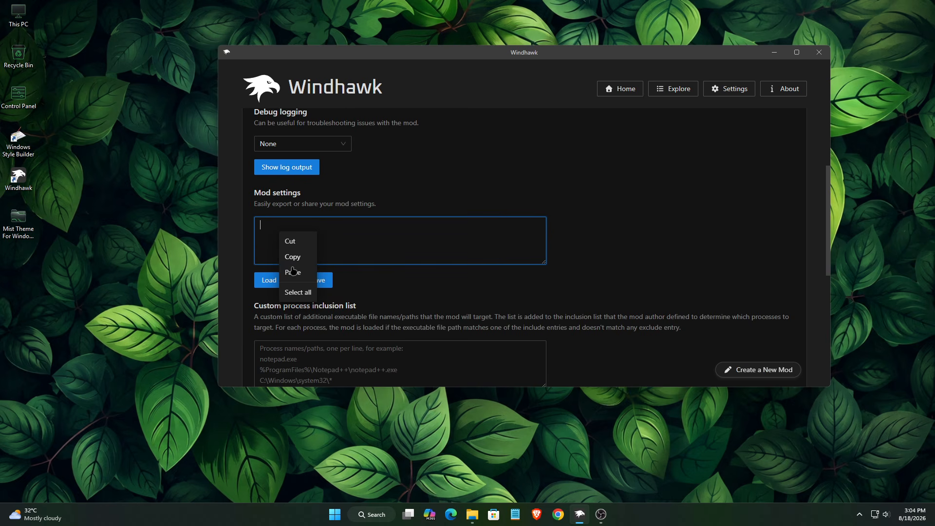
click(292, 272)
click(319, 281)
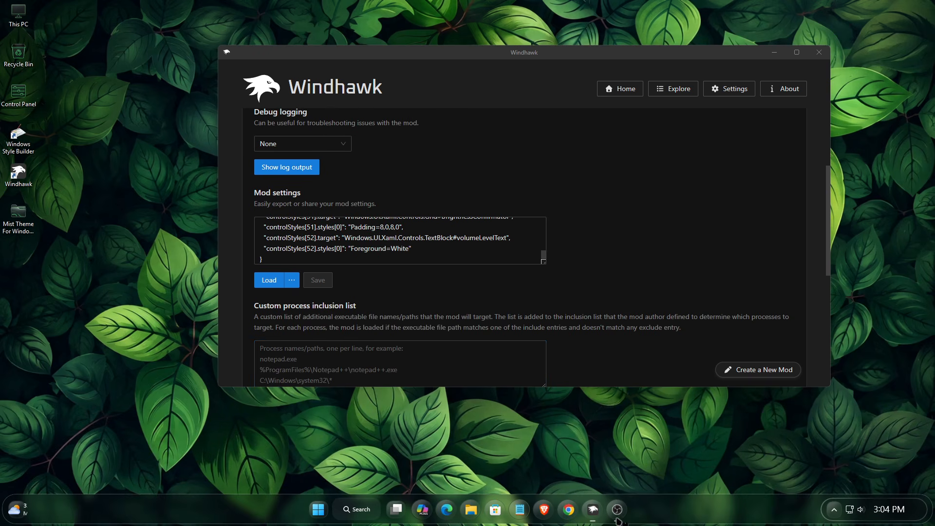
scroll(585, 359, up, 3)
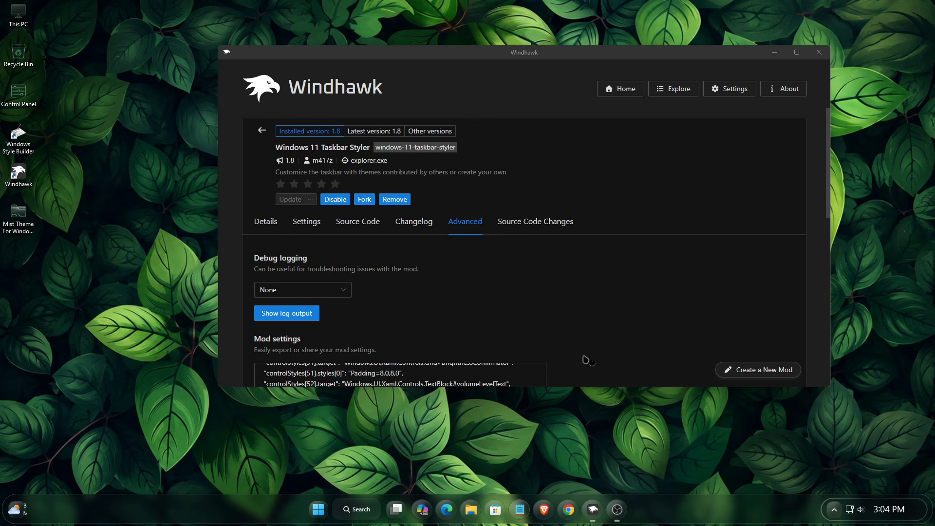
click(262, 132)
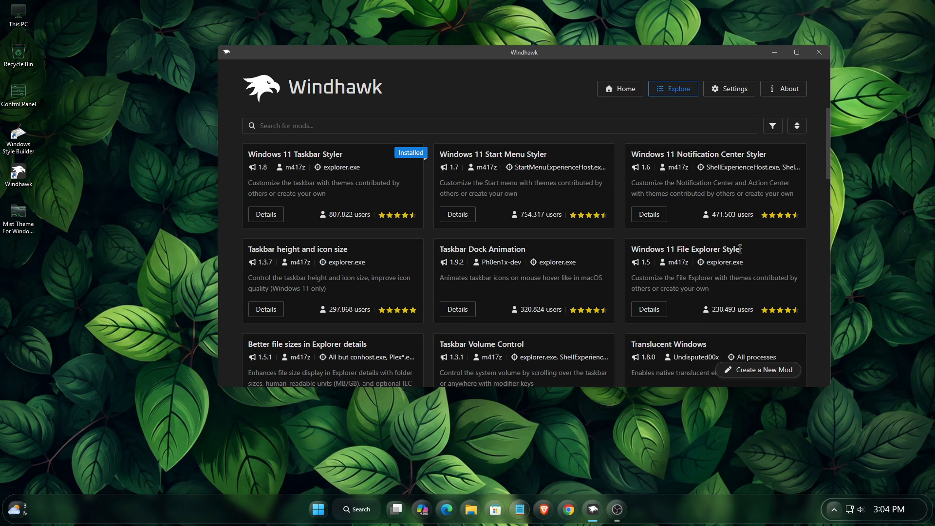
Install Windows 11 File Explorer Styler 1.5 from the Explore catalogue, accepting the risk
drag(733, 247, 635, 248)
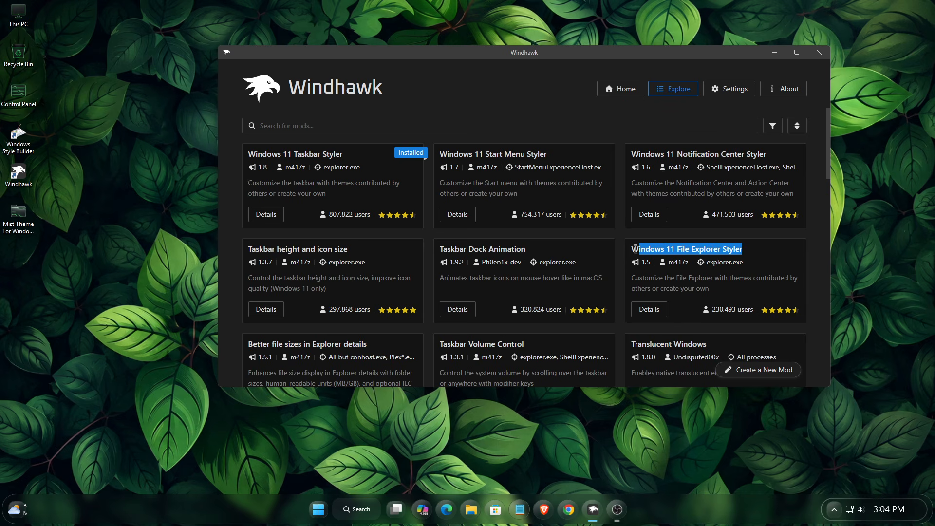
click(650, 310)
click(288, 170)
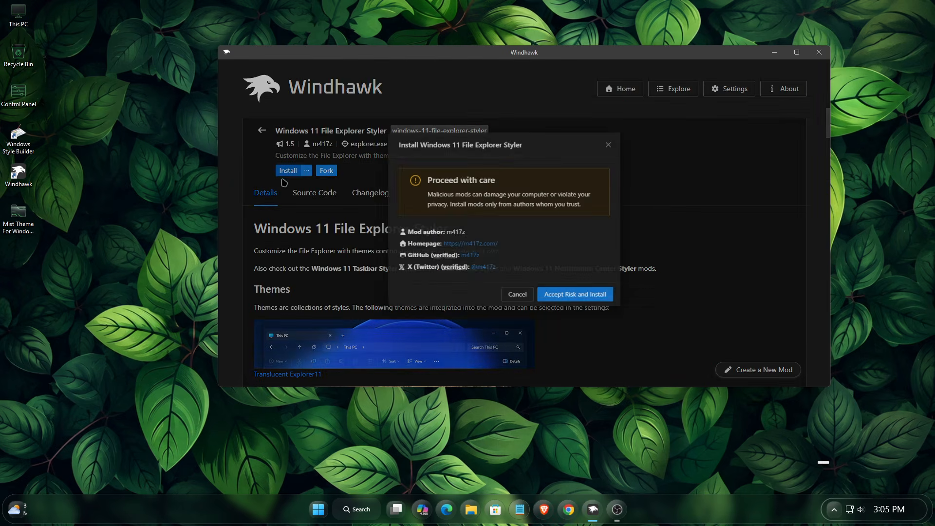
click(603, 311)
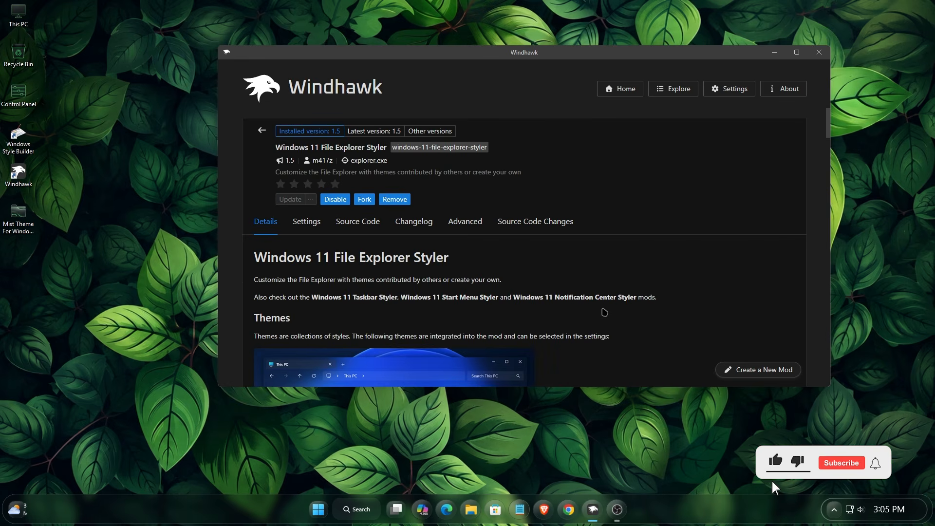
Open Windows 11 File Explorer Styler.txt from Mist Theme For Windows 11\Windhawk Style in Notepad
double_click(19, 214)
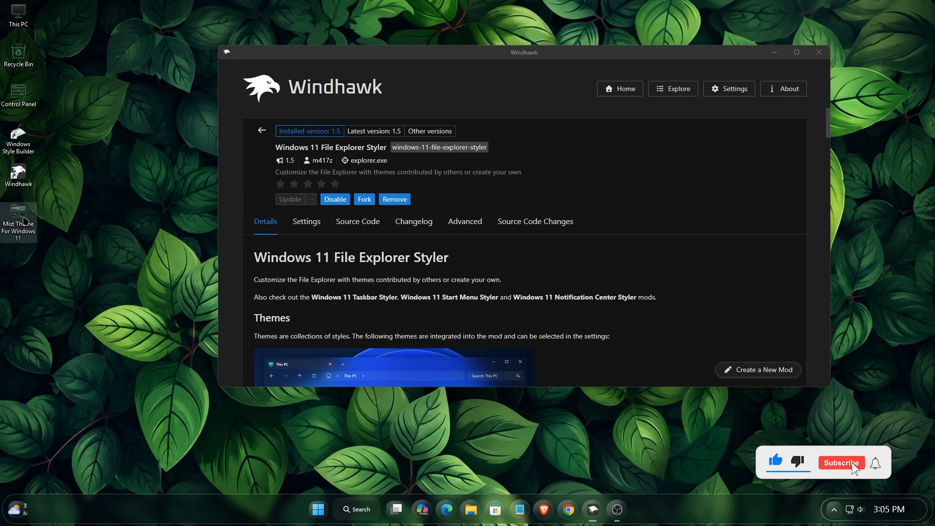
drag(501, 120, 489, 143)
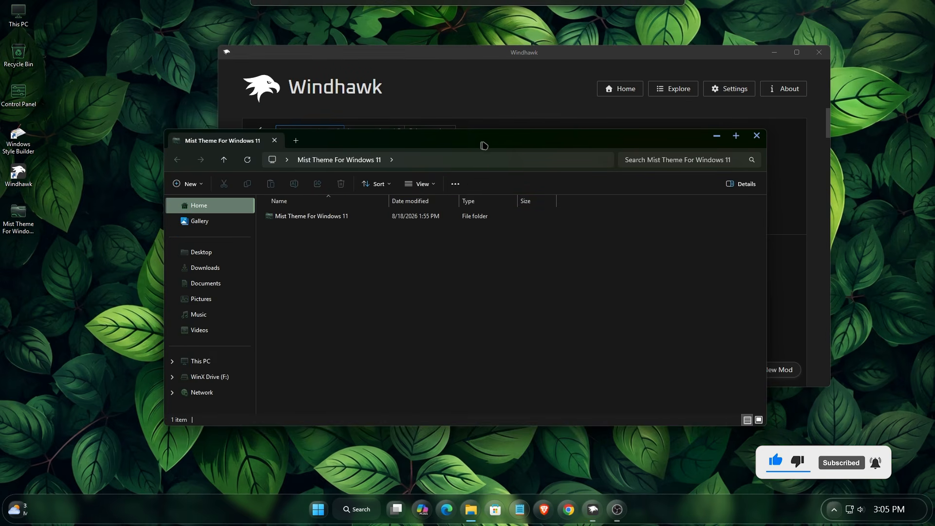
double_click(343, 217)
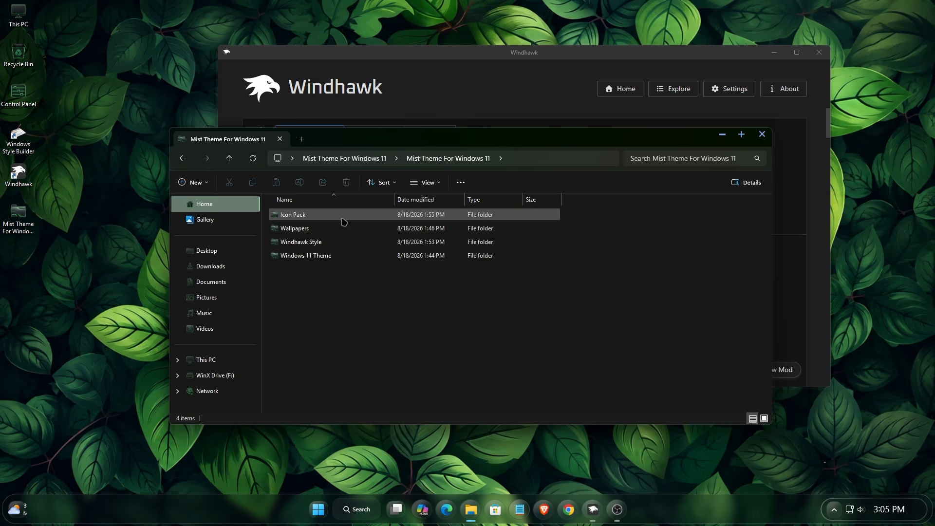
right_click(341, 246)
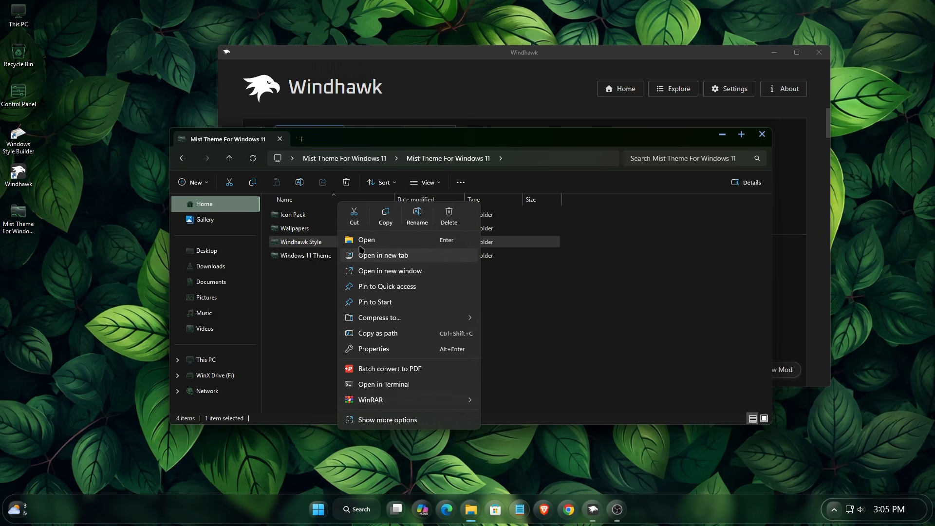
click(364, 240)
right_click(325, 216)
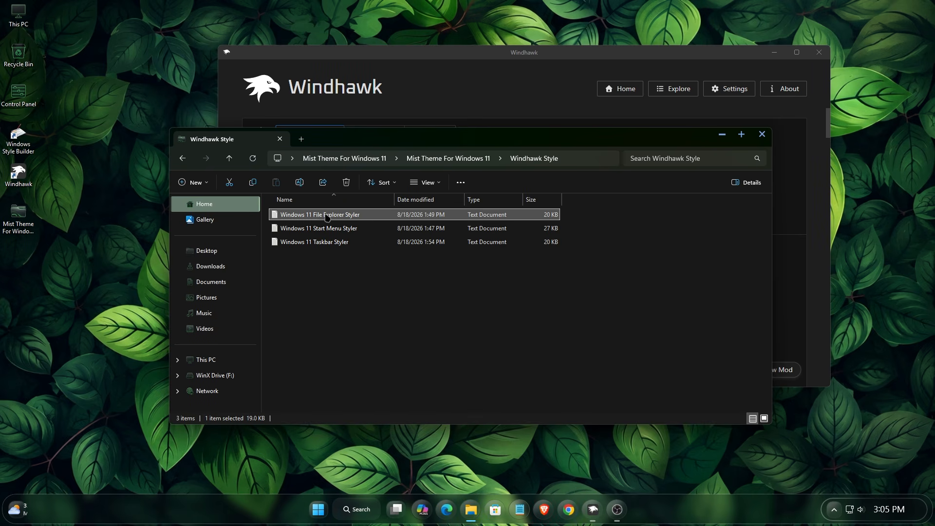
click(354, 241)
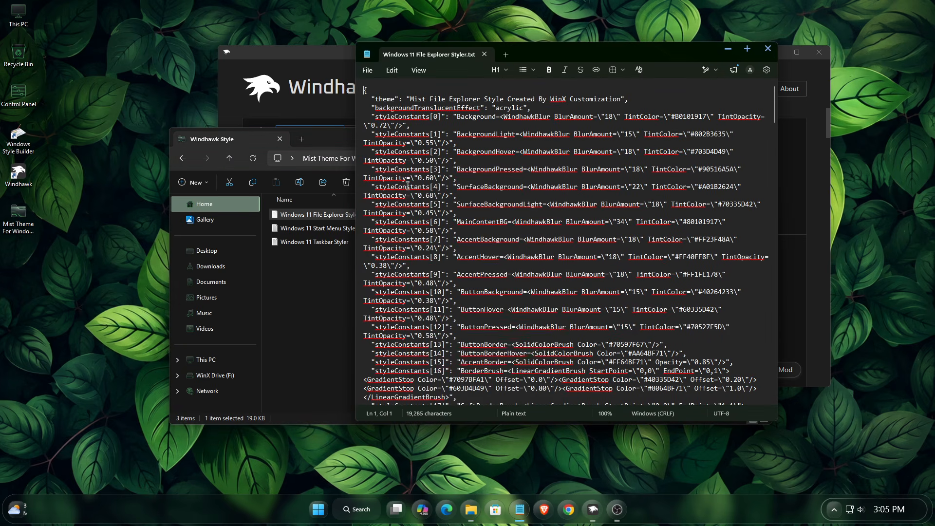
Copy all of the File Explorer Styler text, close Notepad, and minimize File Explorer
right_click(412, 219)
click(512, 225)
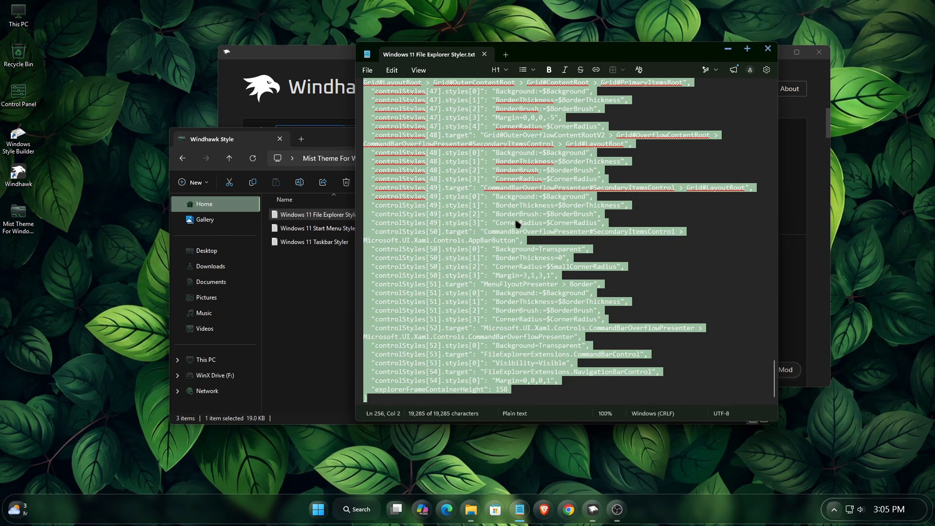
right_click(423, 167)
click(473, 185)
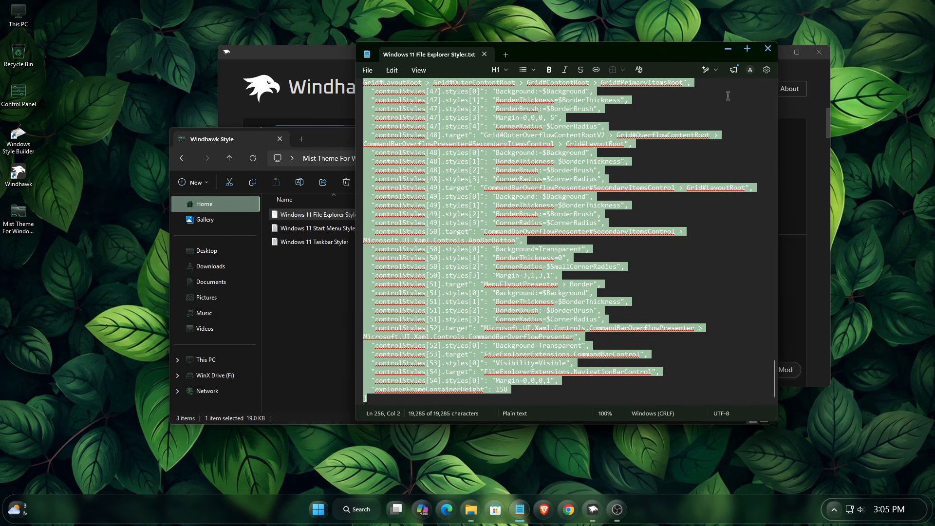
click(768, 48)
click(722, 133)
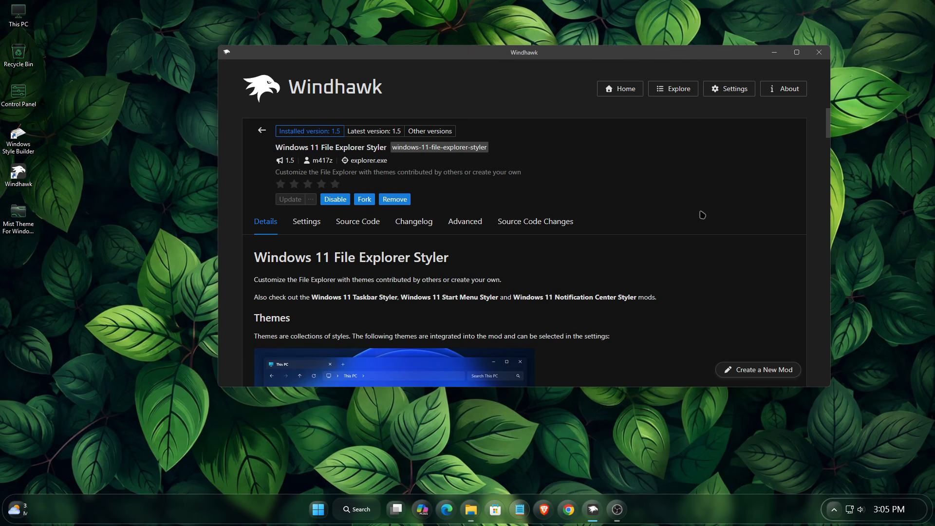
Swap the File Explorer Styler's Mod settings JSON for the copied Mist style, save, and view Explorer
click(465, 223)
scroll(651, 231, down, 3)
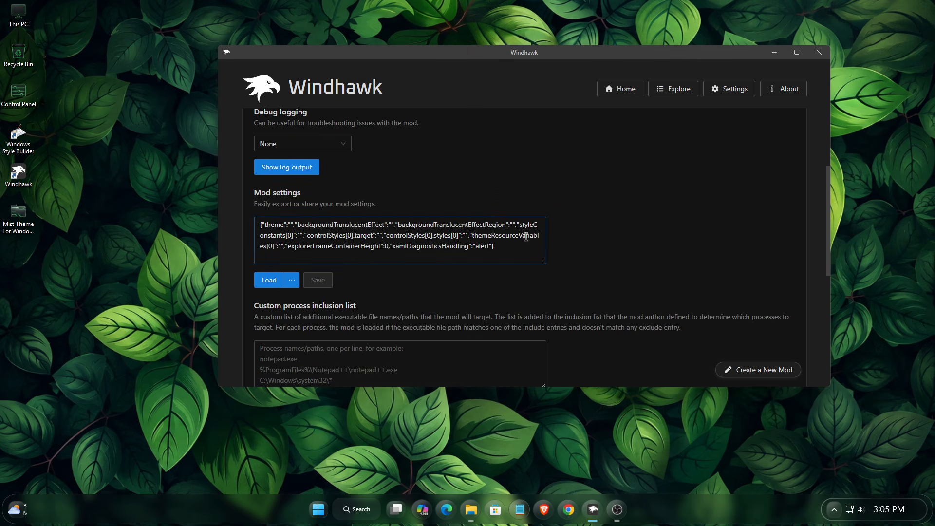
drag(499, 245, 218, 215)
key(BackSpace)
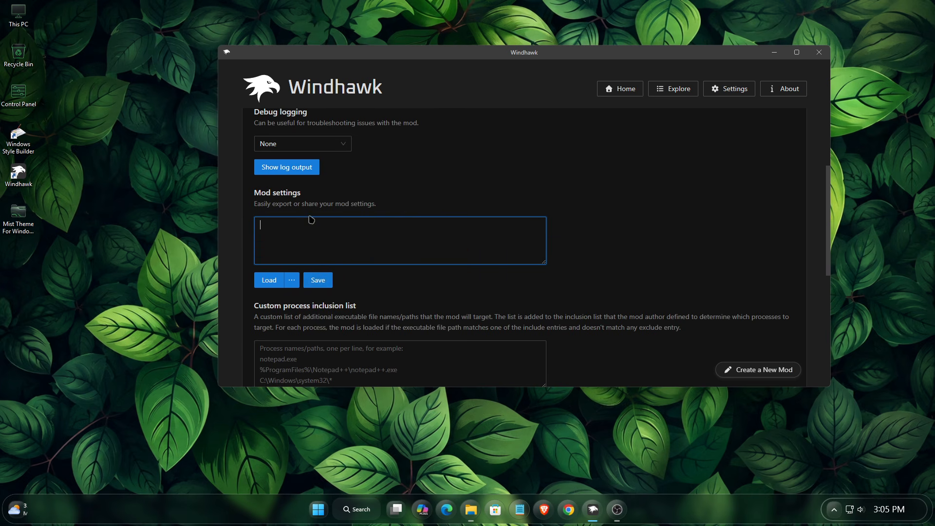
right_click(336, 225)
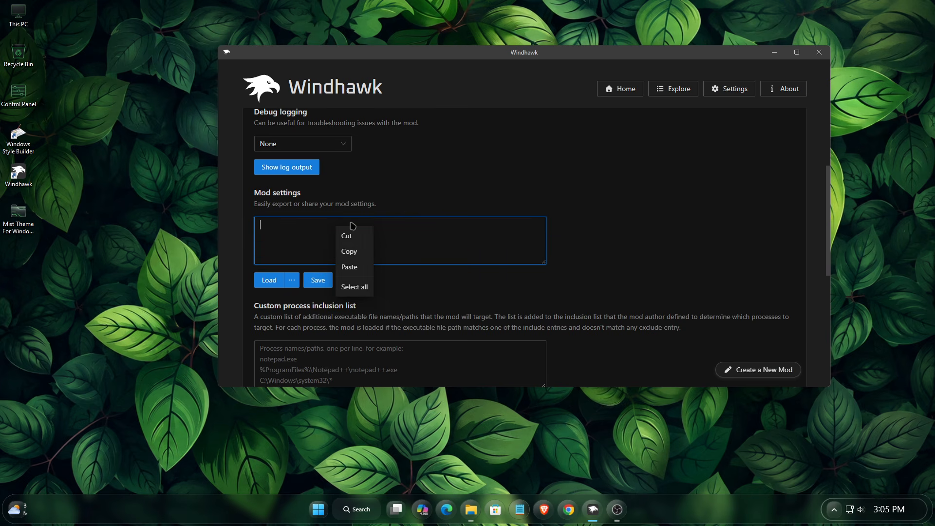
click(352, 268)
click(318, 280)
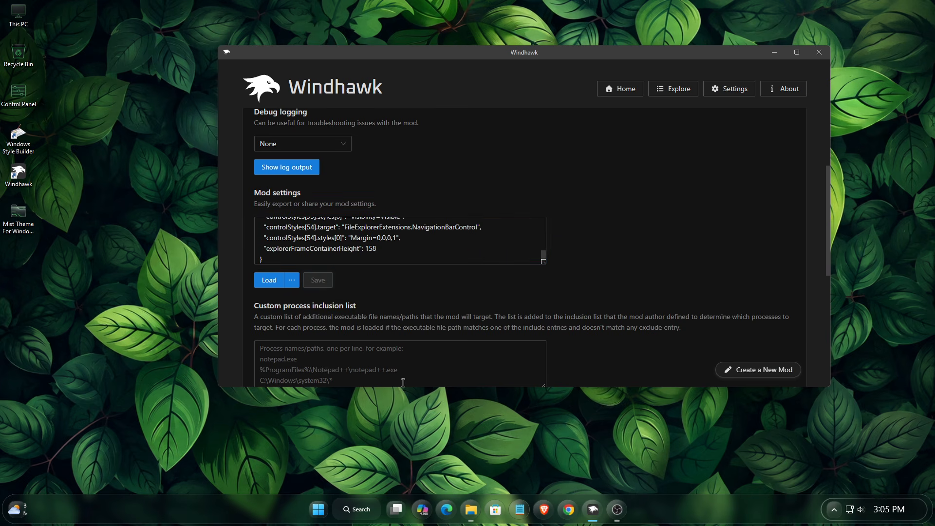
click(470, 509)
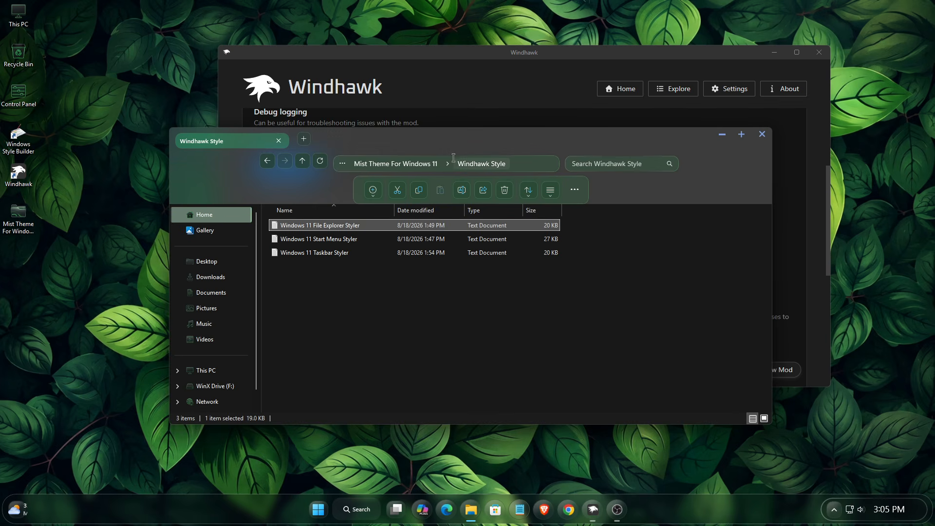
Minimize Windhawk and reposition the restyled Explorer window
drag(458, 142, 401, 165)
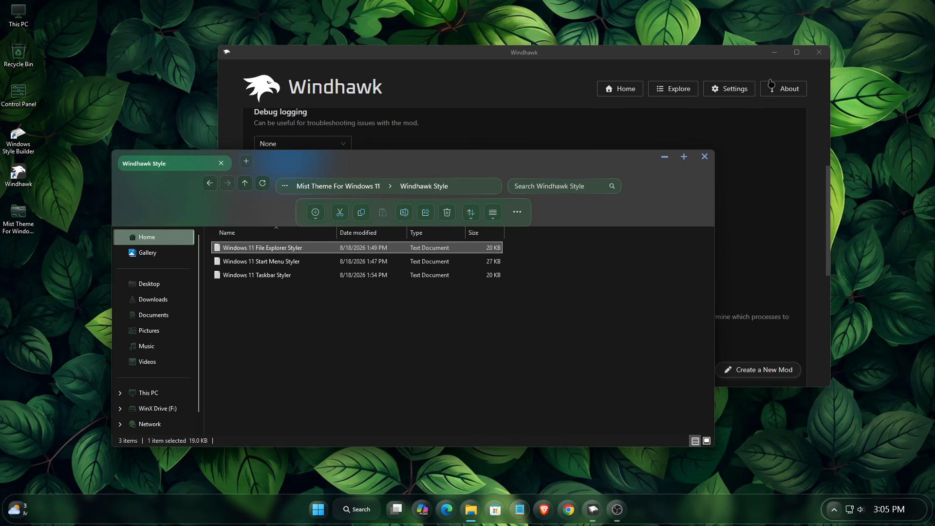
click(773, 52)
drag(445, 162, 518, 147)
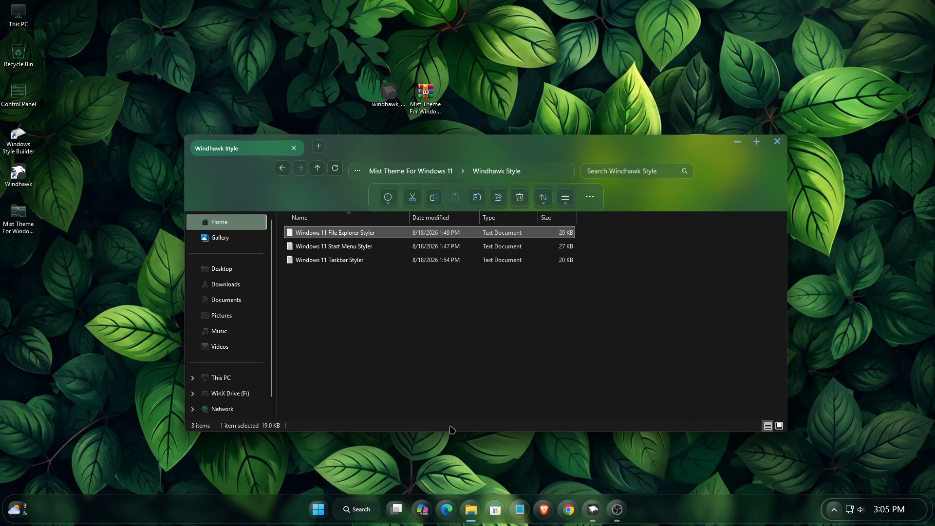
Stretch the Windhawk Style folder window taller, raise it on screen, then minimize it
drag(449, 431, 449, 451)
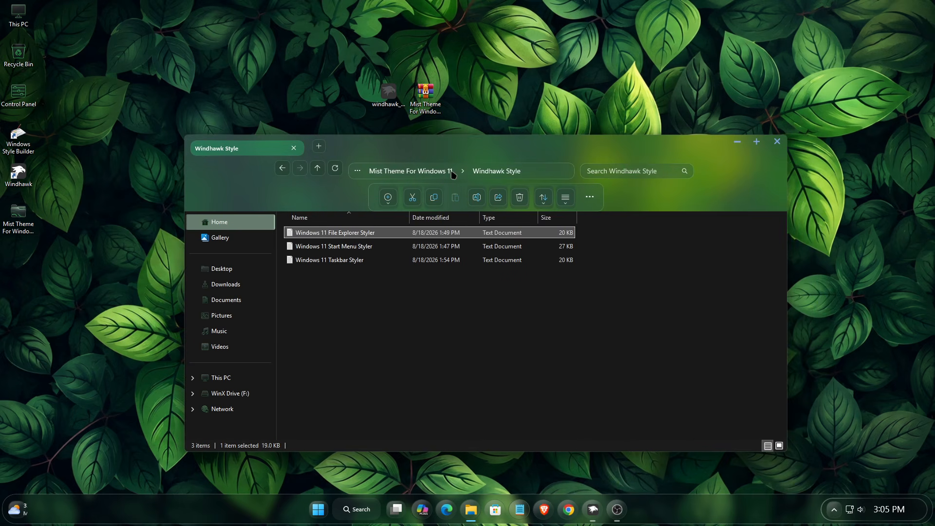
drag(454, 153, 458, 84)
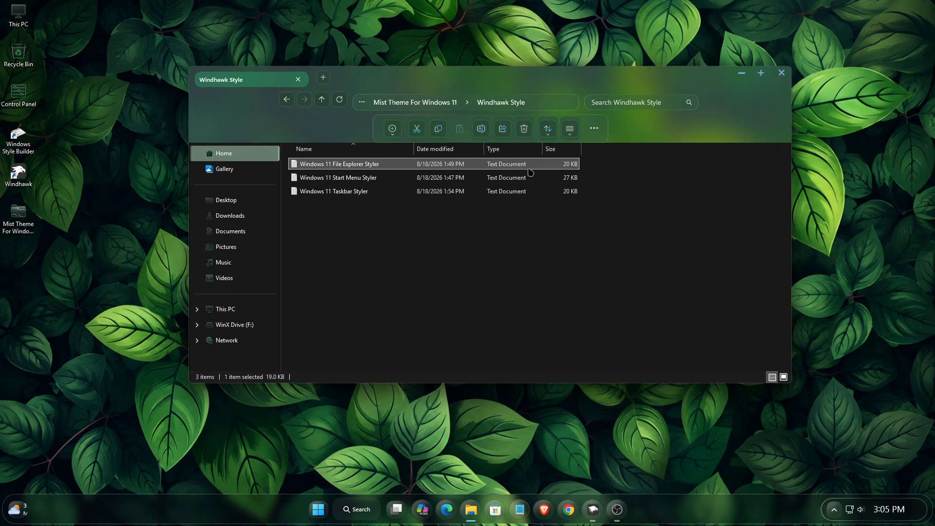
click(738, 74)
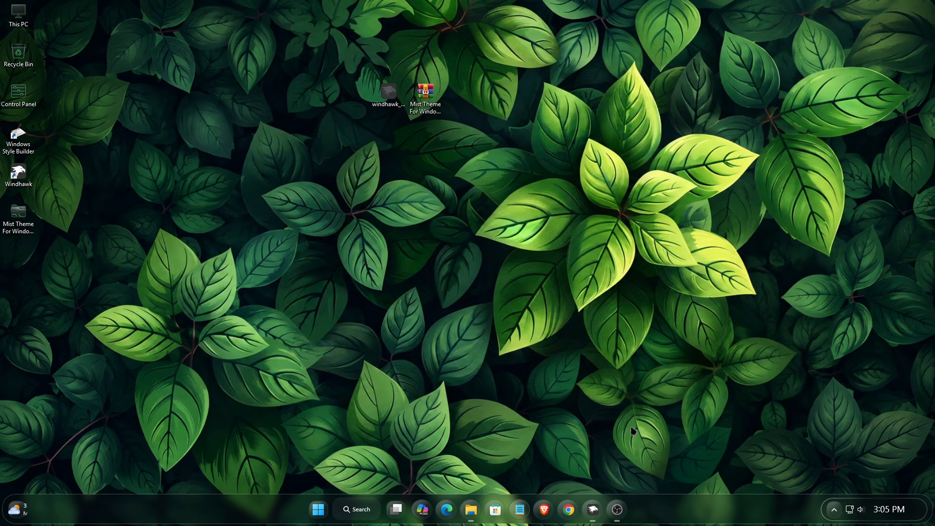
Bring Windhawk back to the mod list and search for 'tra'
click(592, 501)
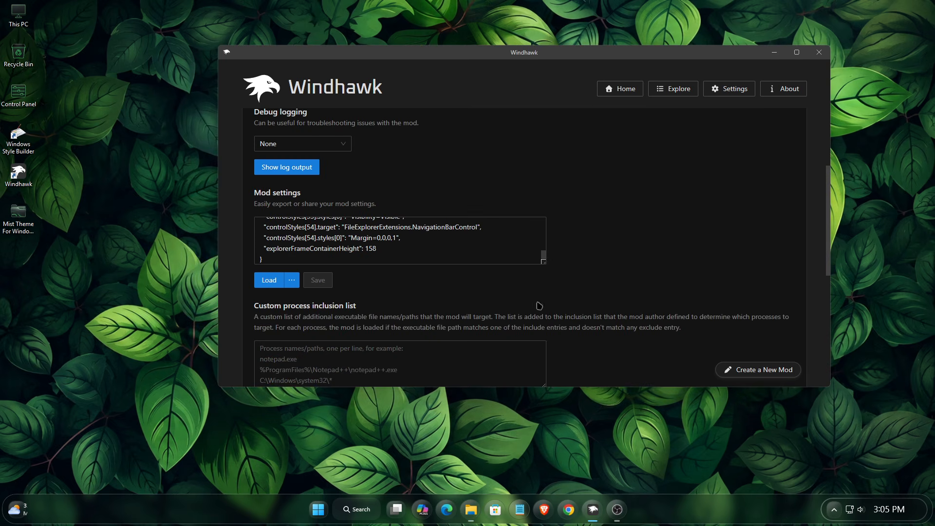
scroll(536, 216, up, 5)
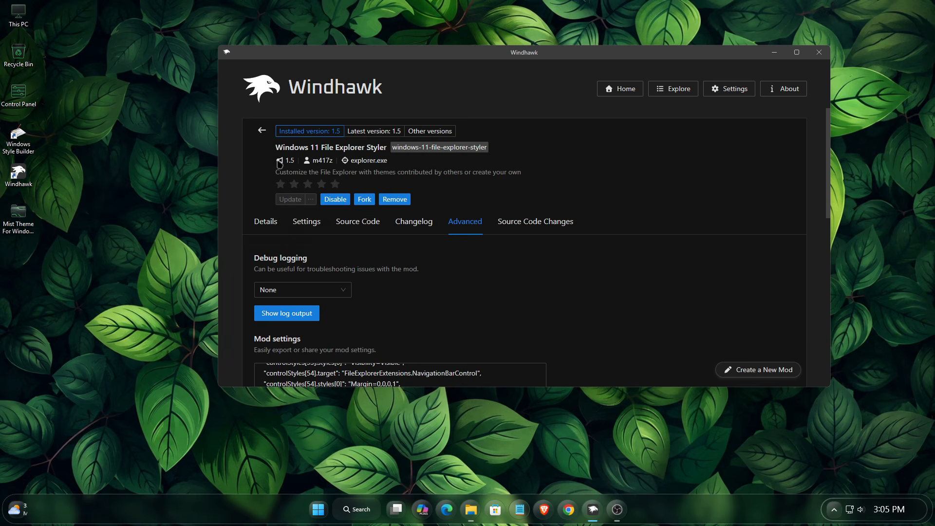
click(260, 131)
text(tra)
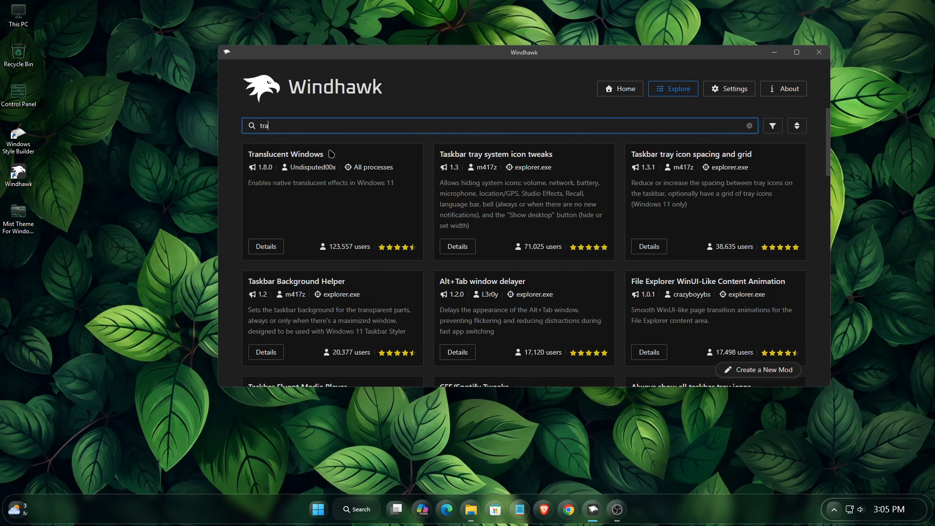
Install the Translucent Windows mod, accepting the risk, then minimize Windhawk
drag(331, 154, 237, 160)
click(261, 249)
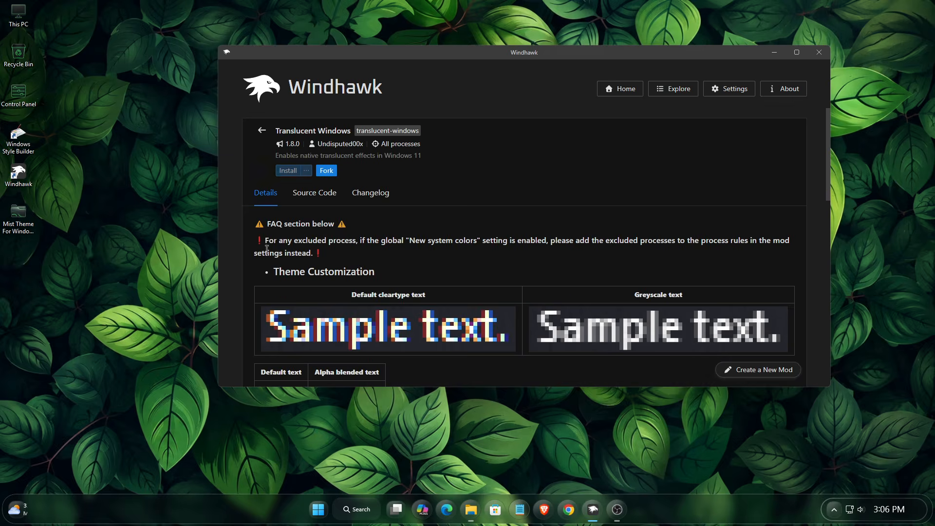
click(289, 174)
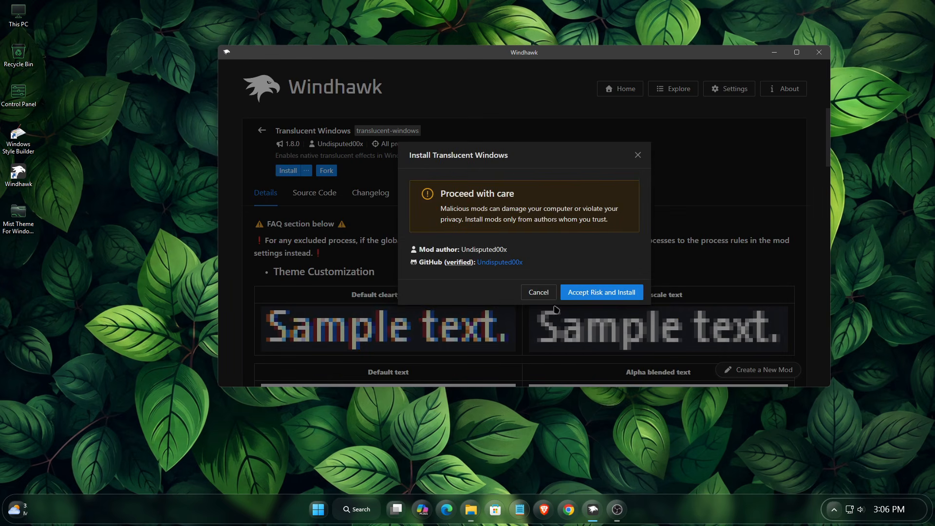
click(579, 297)
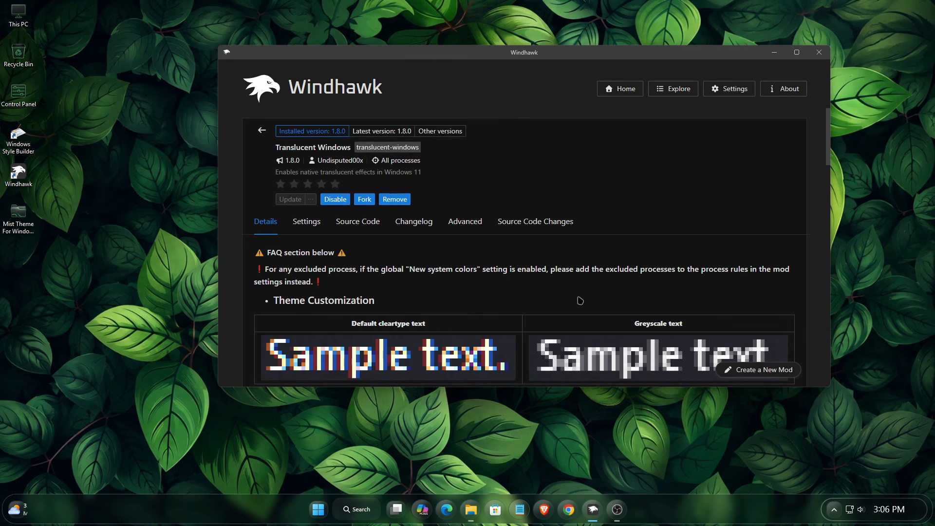
click(774, 56)
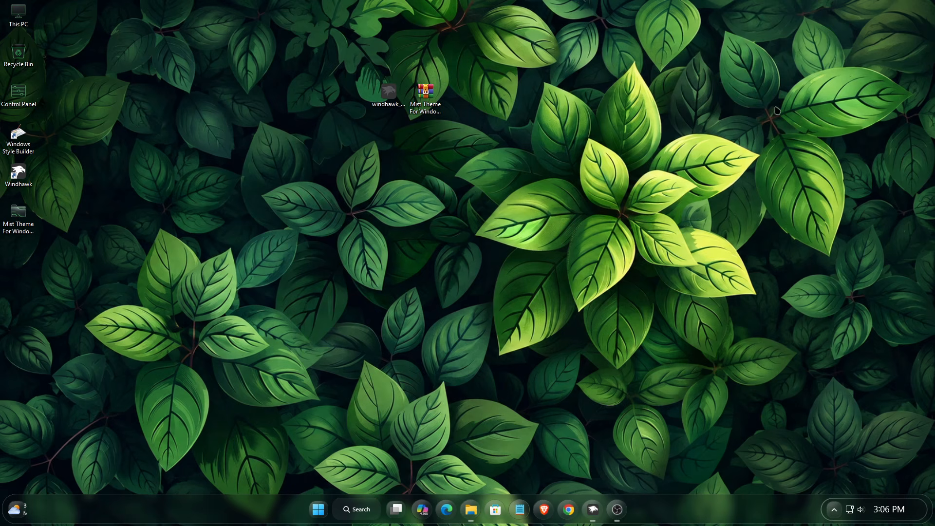
Close the old folder window and reopen the Mist Theme For Windows 11 desktop folder
click(472, 501)
drag(472, 74, 455, 86)
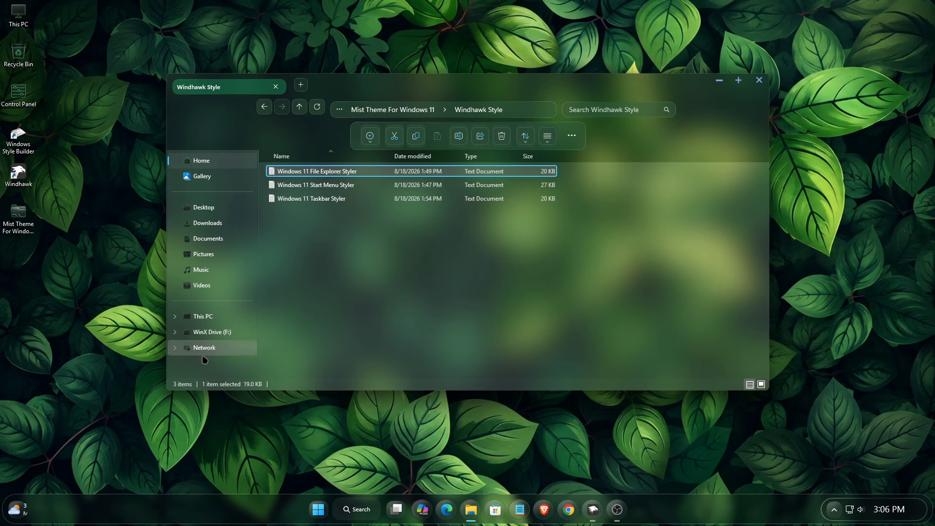
click(759, 80)
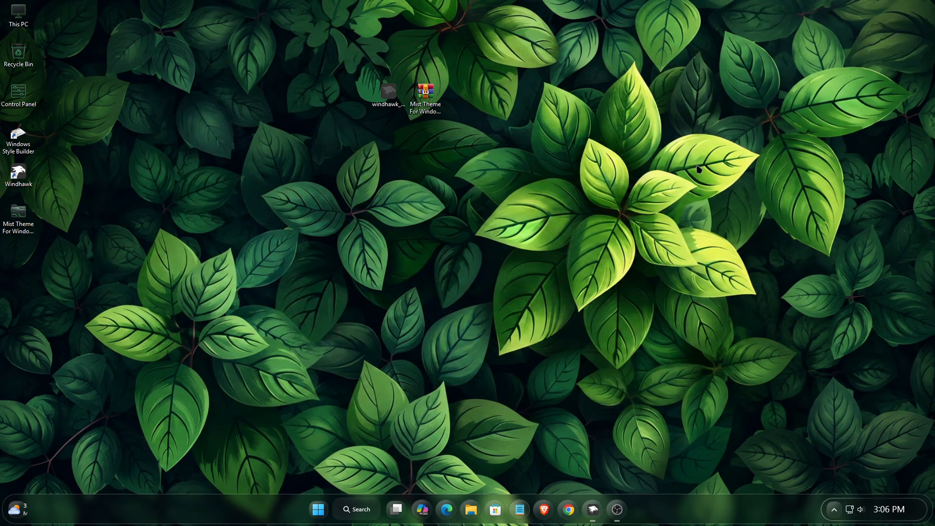
double_click(19, 214)
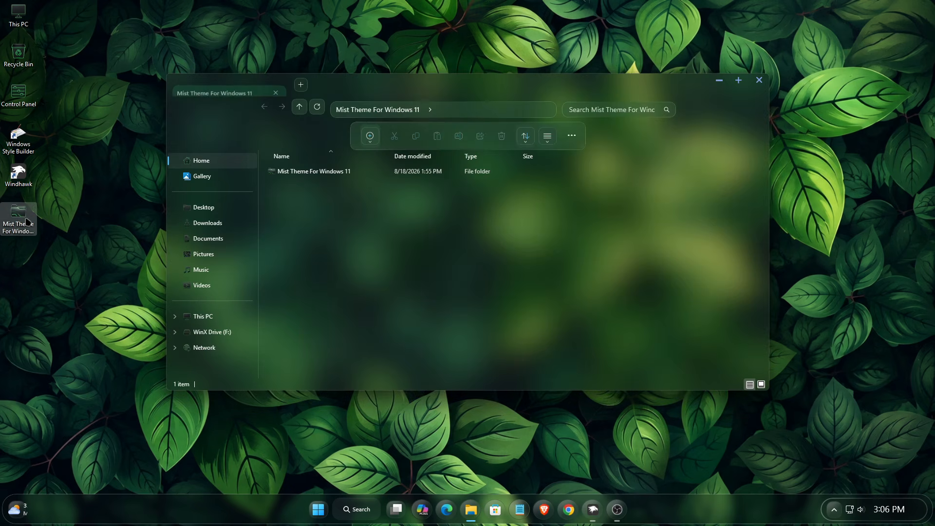
drag(446, 90, 418, 116)
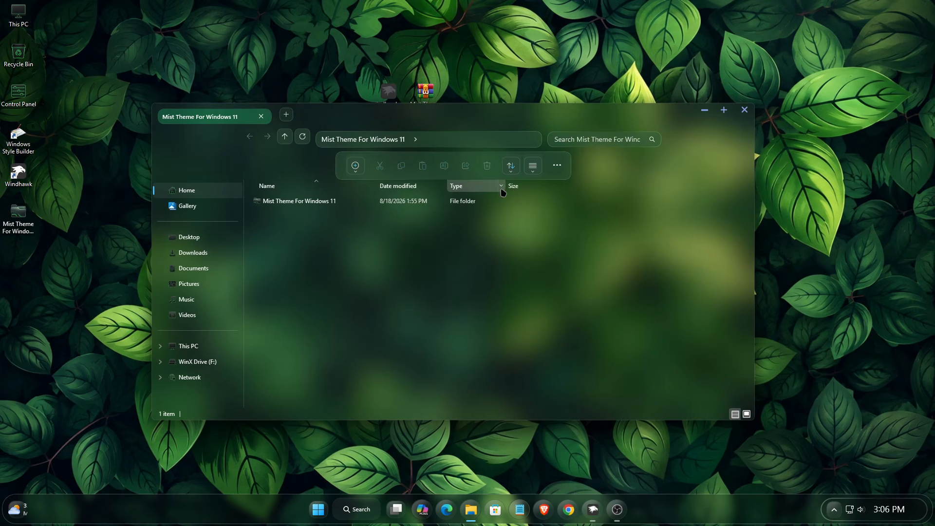
Open the inner Windhawk Style folder, minimize it, and return to Windhawk's mod explore list
double_click(334, 203)
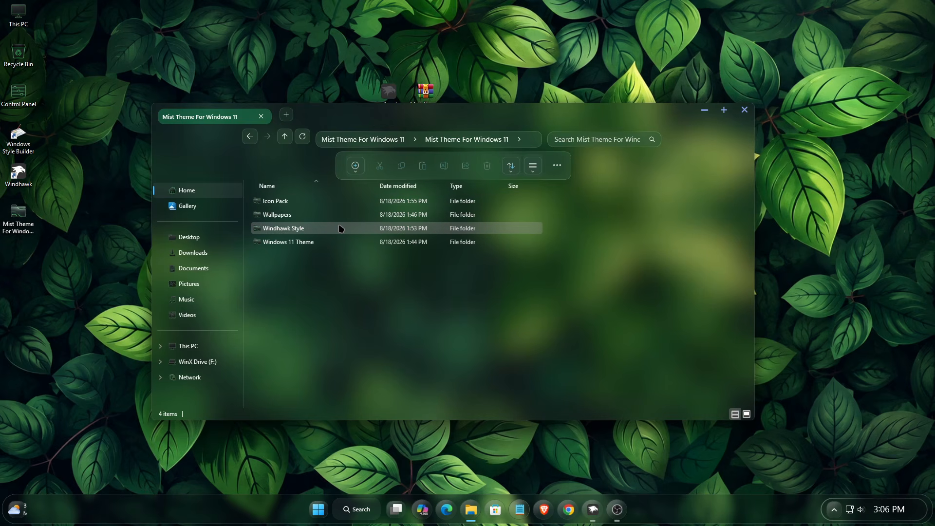
double_click(339, 228)
click(703, 110)
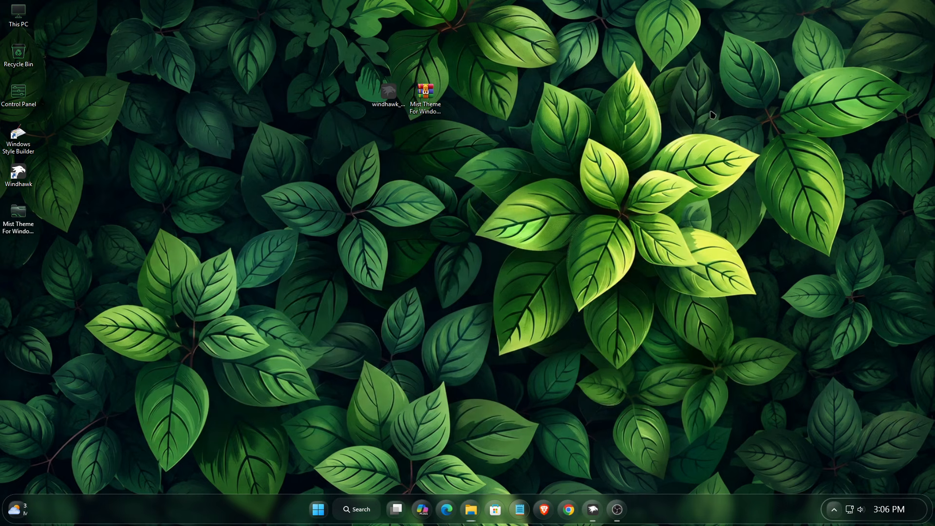
click(594, 507)
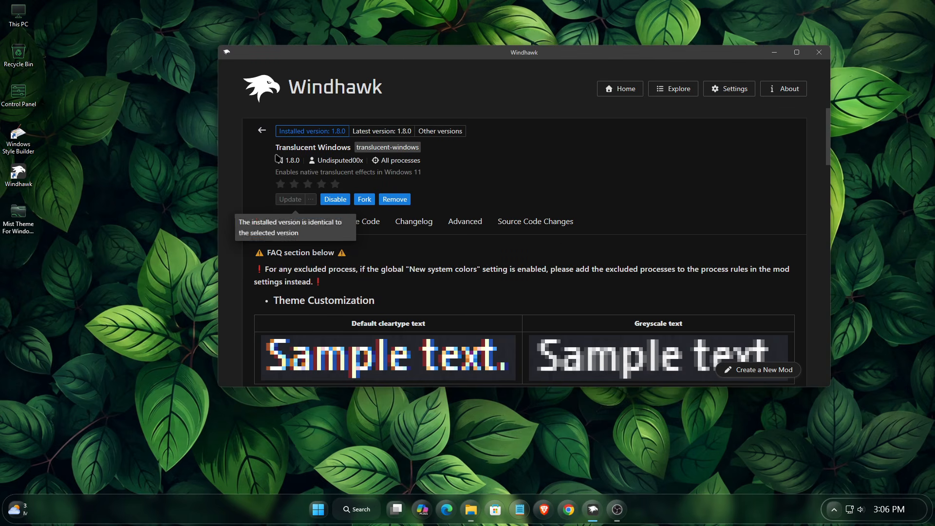
click(262, 130)
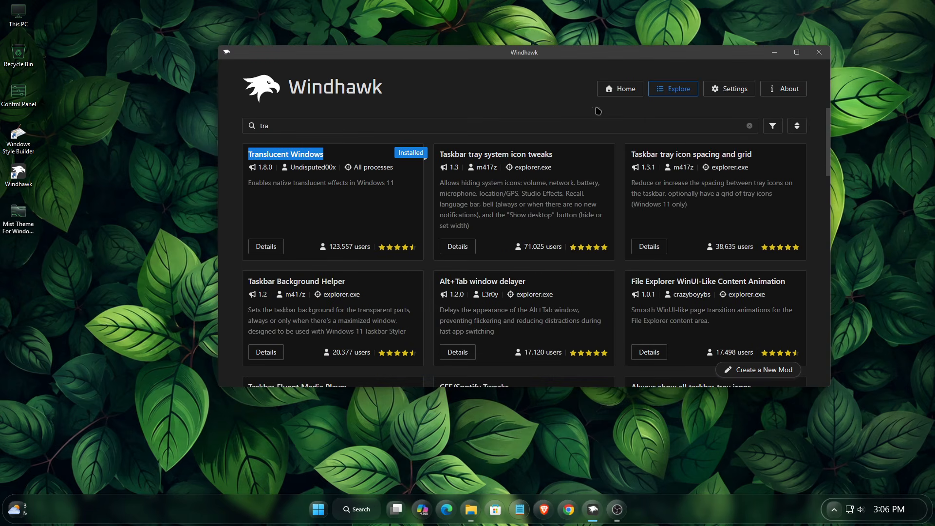
click(608, 90)
click(667, 90)
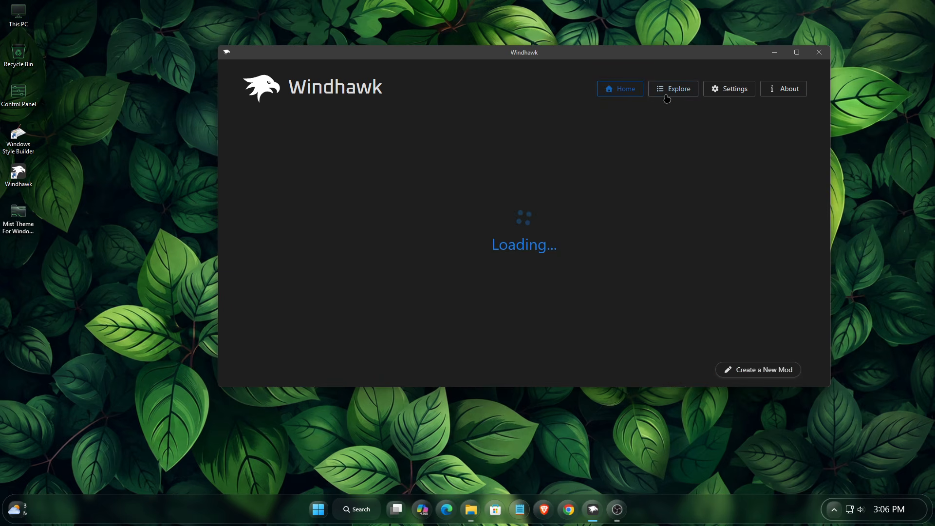
Install the Windows 11 Start Menu Styler mod and view its Advanced settings
key(super)
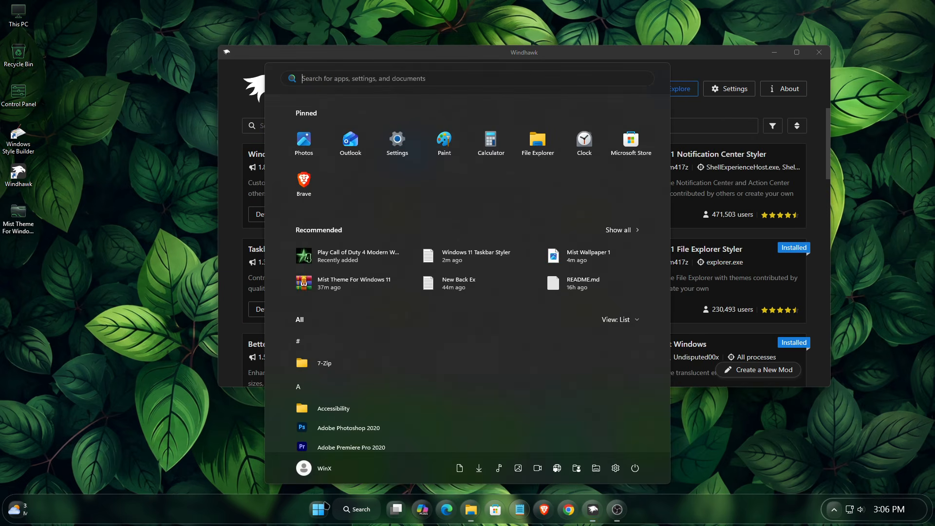
key(super)
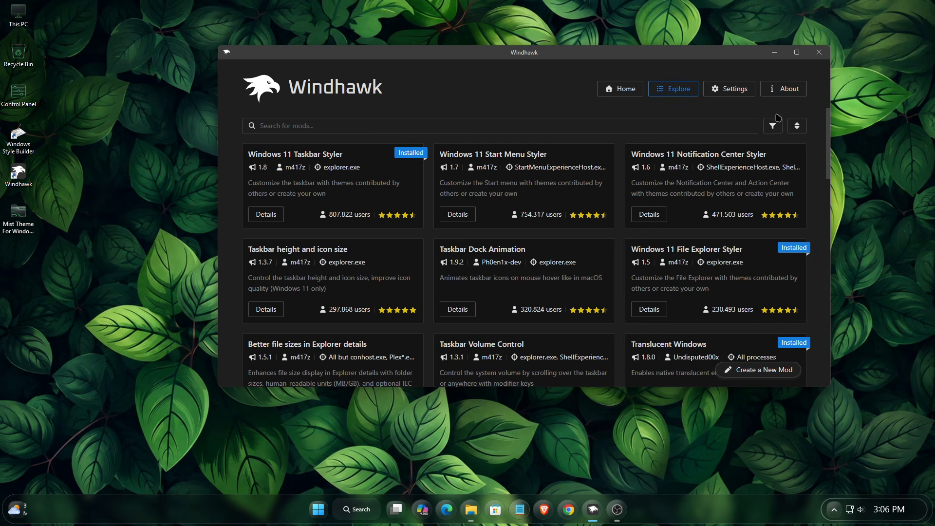
drag(564, 155, 437, 155)
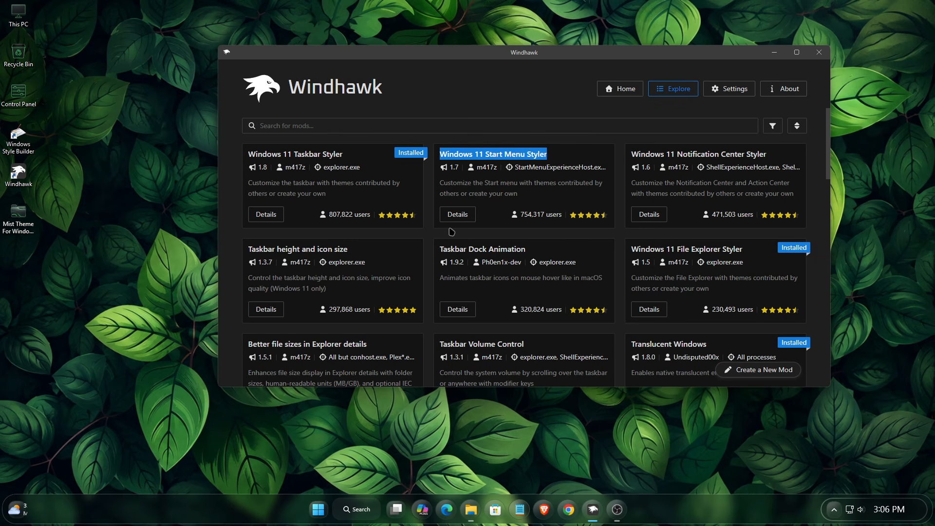
click(457, 214)
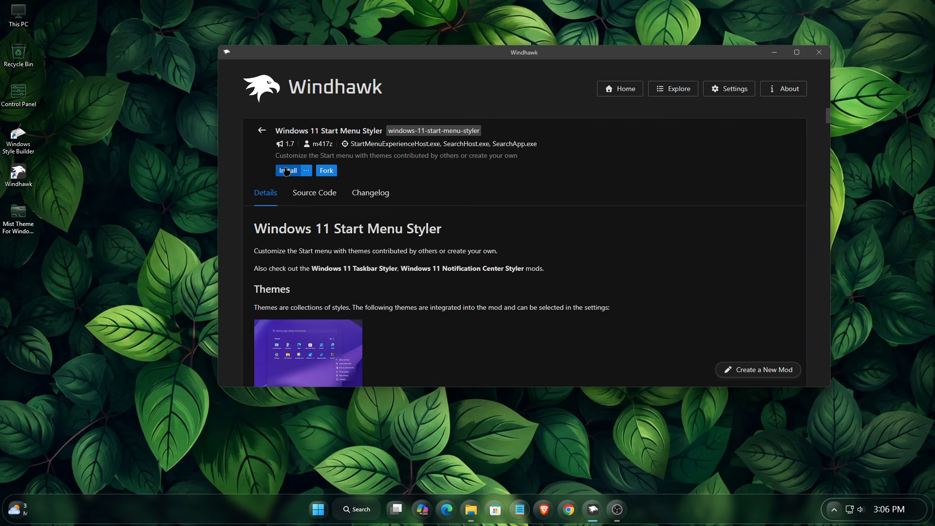
click(287, 171)
click(590, 301)
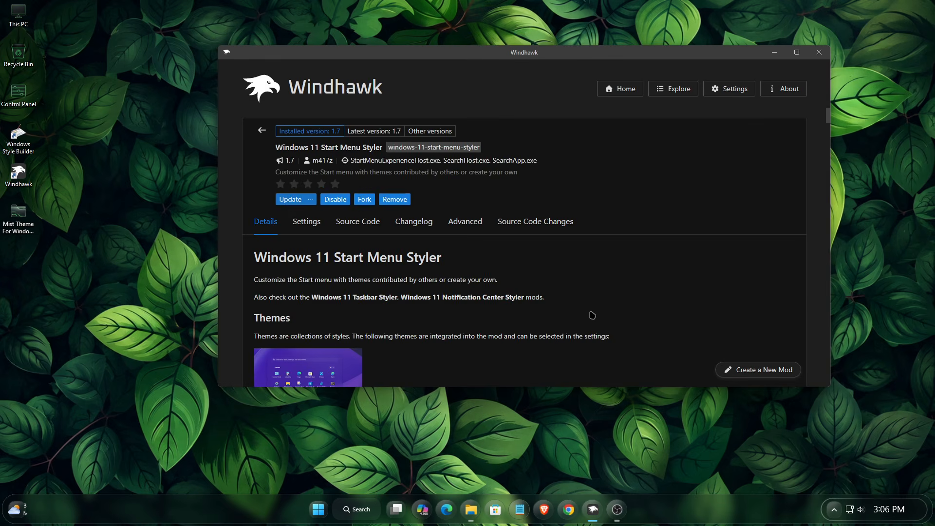
click(464, 222)
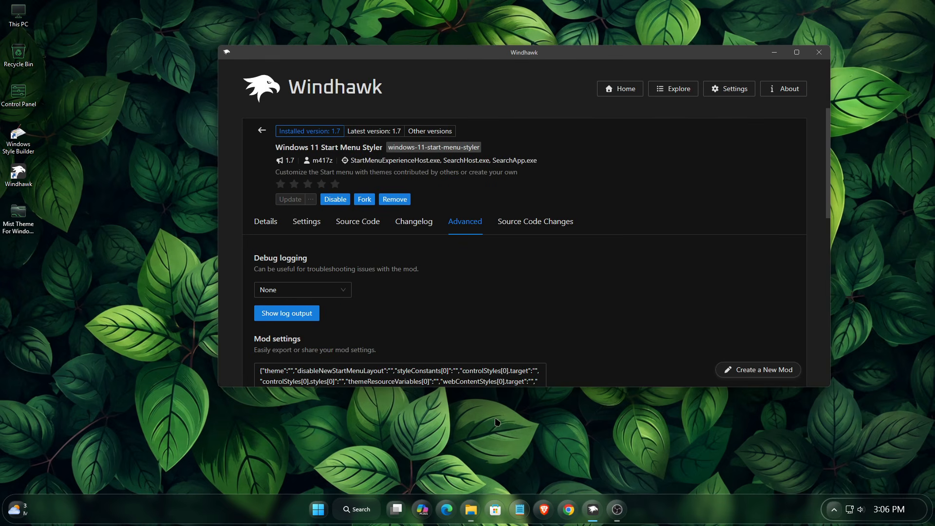
click(470, 506)
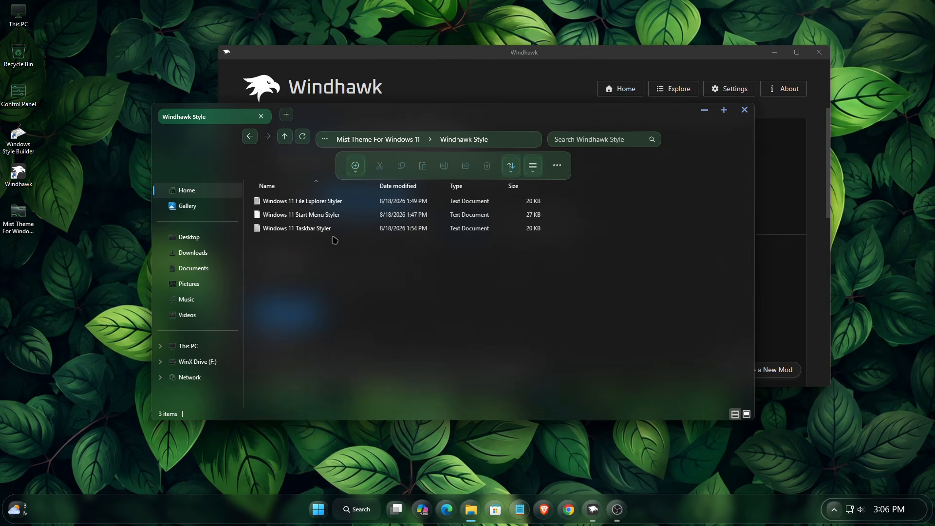
Copy all the text of Windows 11 Start Menu Styler.txt in Notepad, then close Notepad
right_click(324, 215)
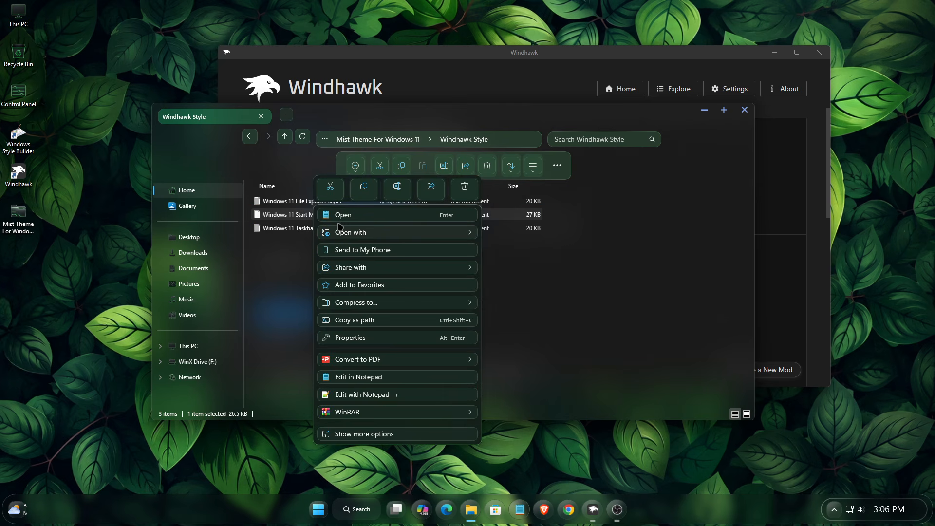
click(341, 215)
right_click(408, 139)
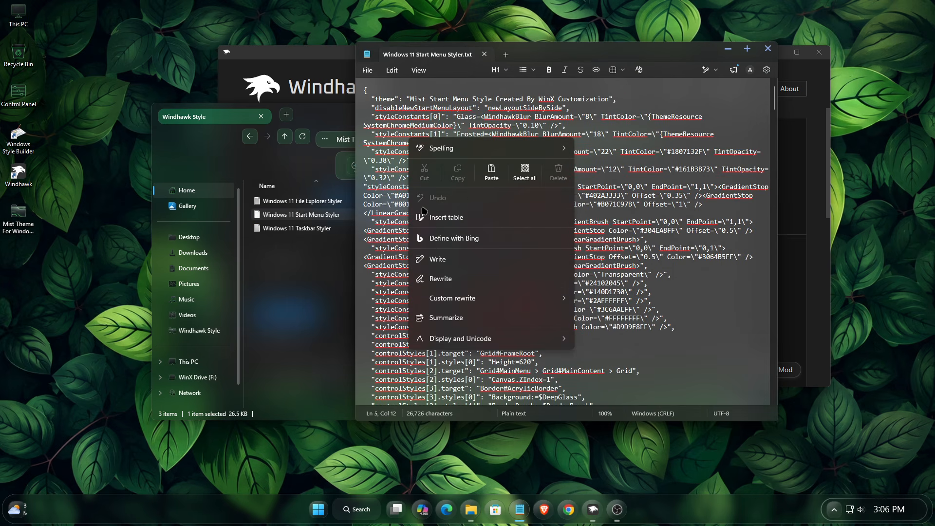
click(524, 170)
right_click(441, 188)
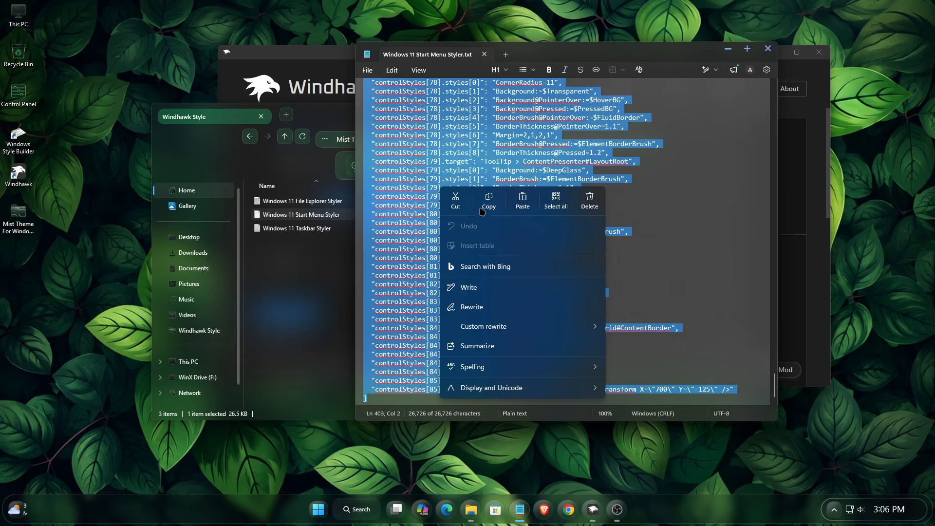
click(481, 210)
click(768, 48)
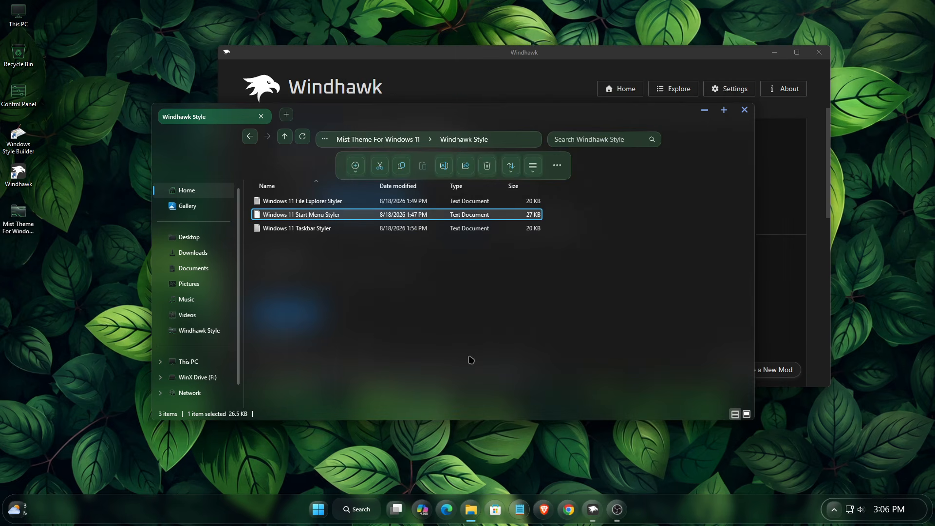
Remove Windhawk Style from Quick access and close File Explorer
right_click(214, 332)
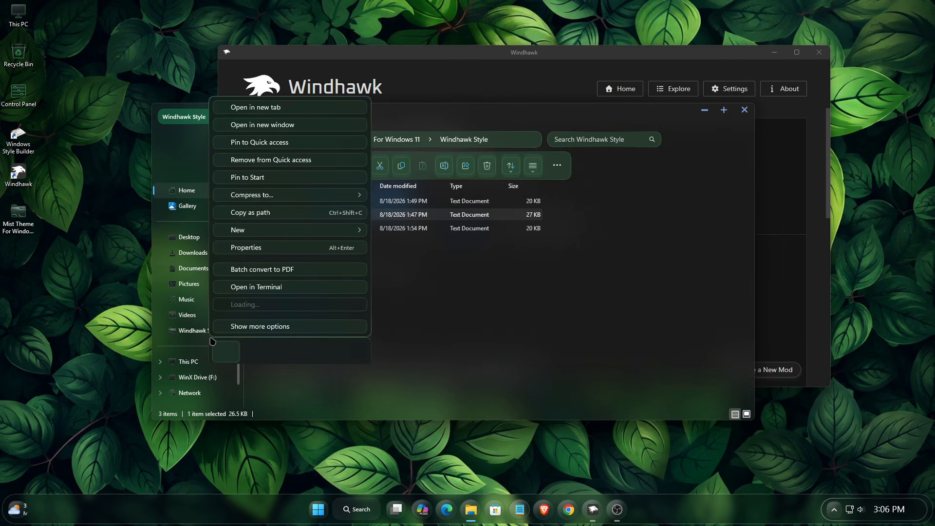
click(323, 165)
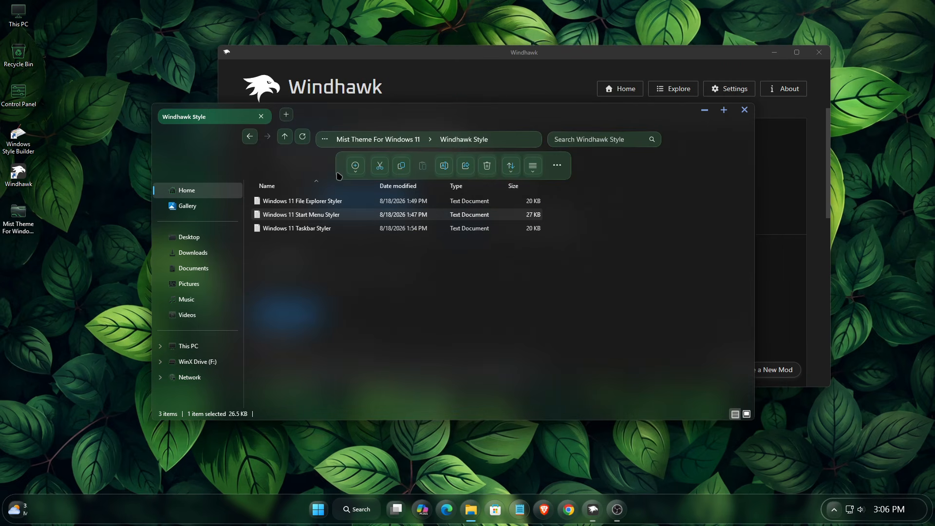
click(743, 109)
Replace the Start Menu Styler's mod settings text with the copied Mist styling JSON
scroll(659, 297, down, 4)
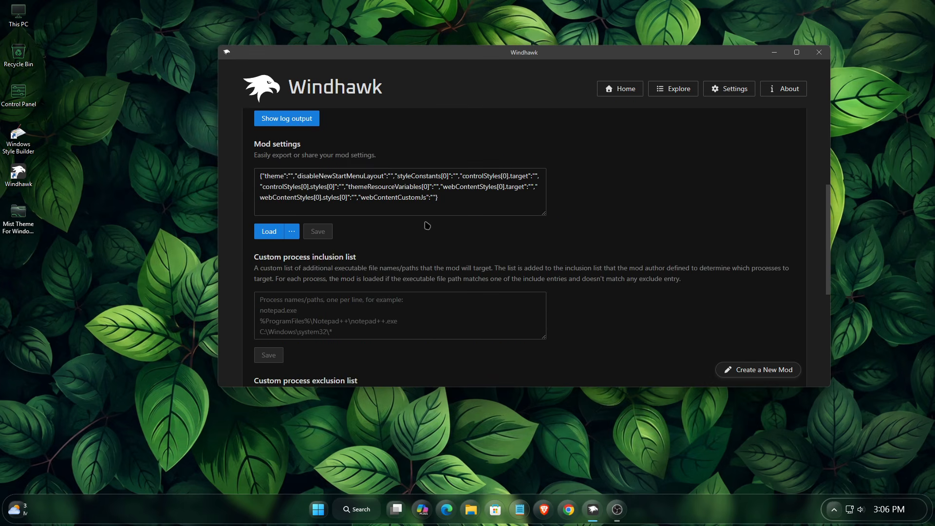
triple_click(433, 197)
right_click(298, 196)
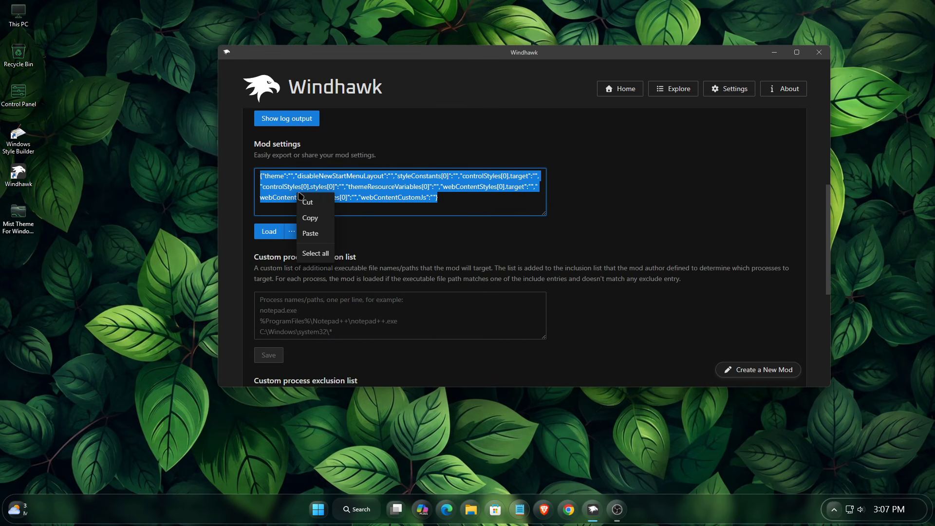
click(310, 233)
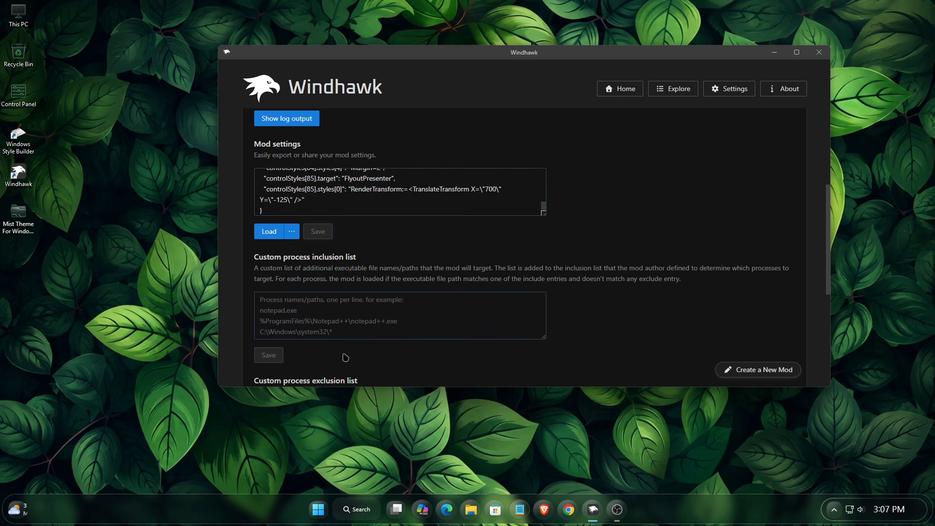
Check the restyled Start menu, then close Windhawk
click(321, 504)
click(323, 506)
click(818, 52)
Turn off Show desktop icons from the desktop's View menu
right_click(543, 199)
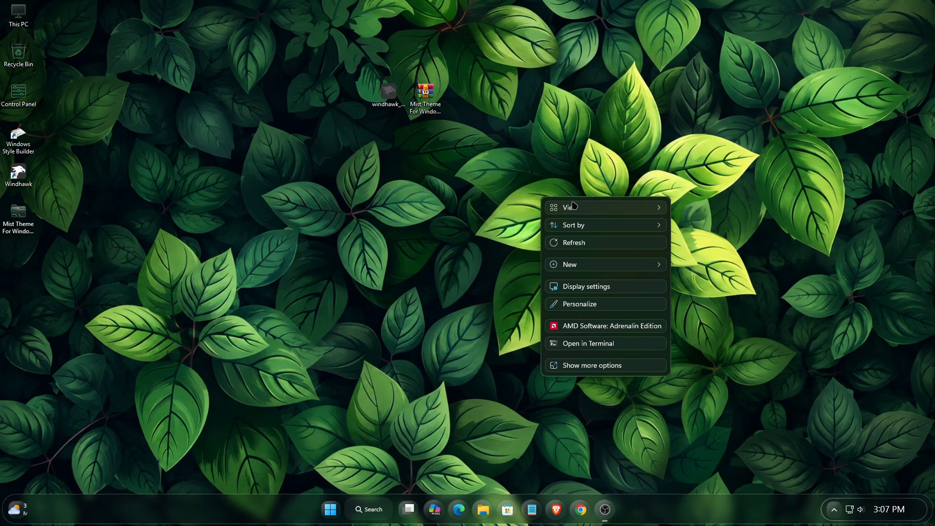
mouse_move(584, 209)
click(703, 291)
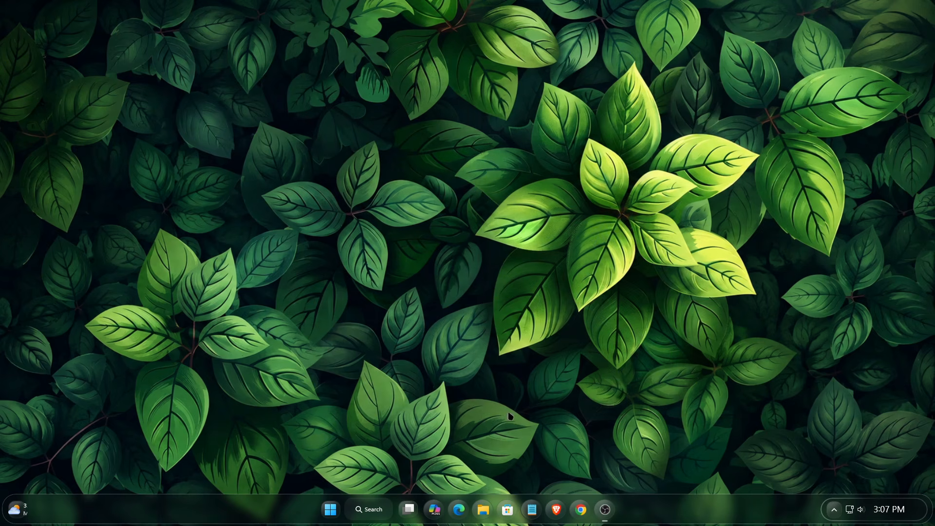
Look up the Windhawk processes in Task Manager by searching 'windh', then close it
right_click(268, 510)
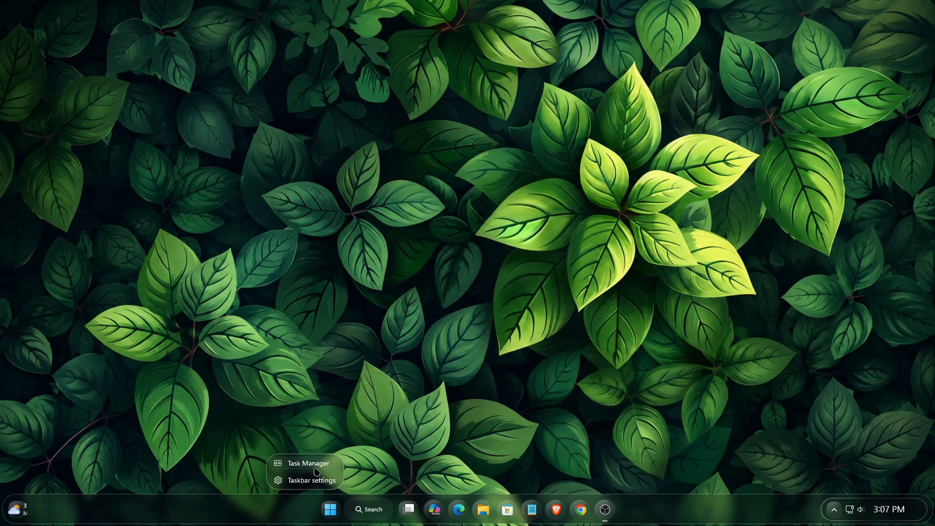
click(335, 460)
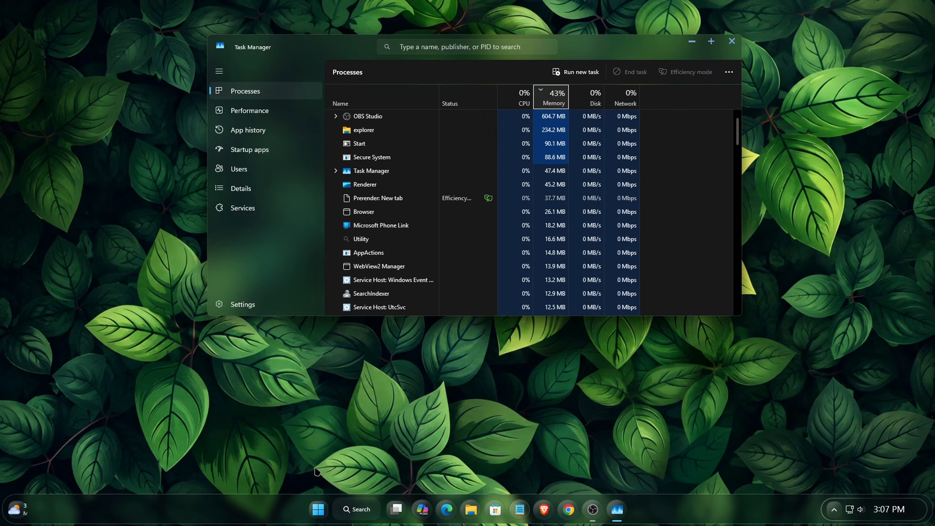
click(463, 49)
text(wi)
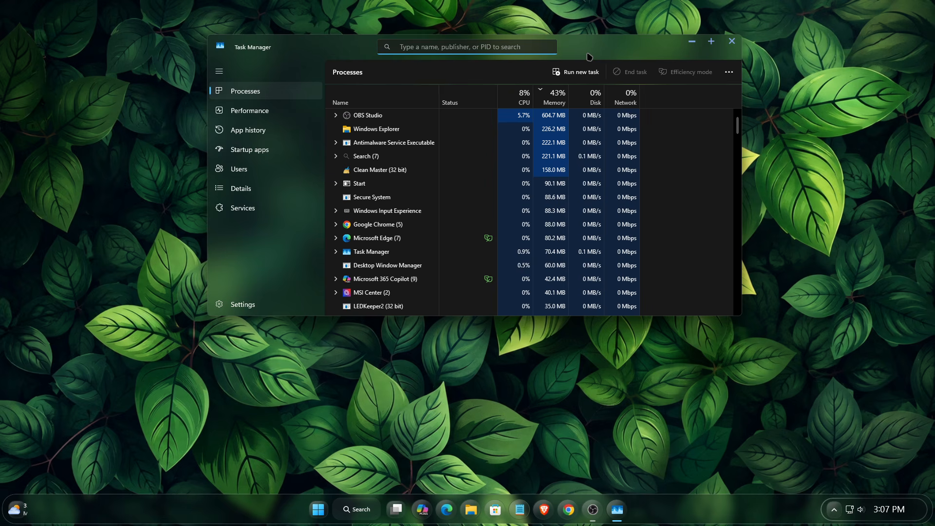
text(ndh)
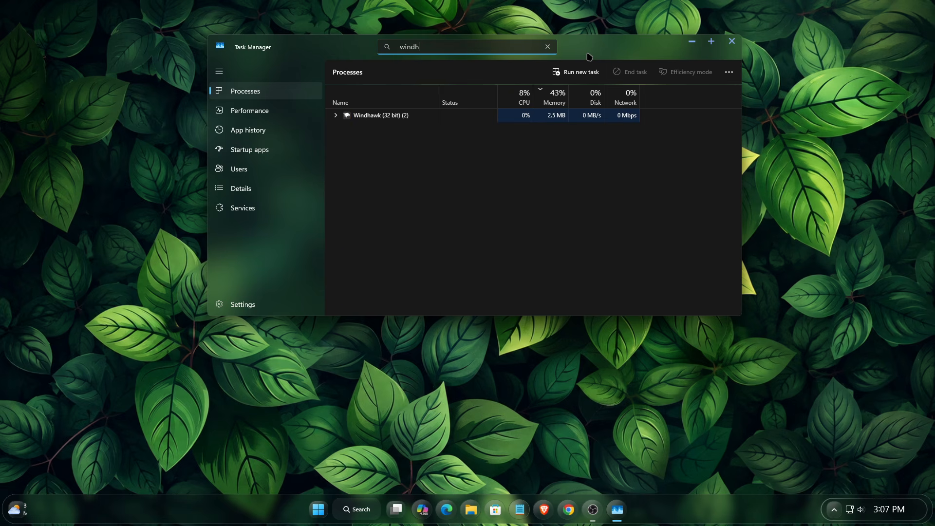
click(335, 115)
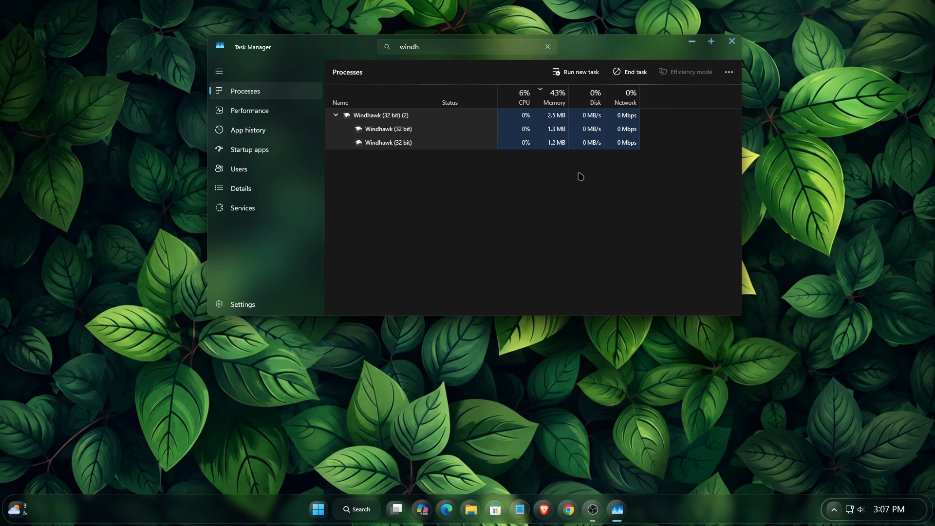
click(731, 42)
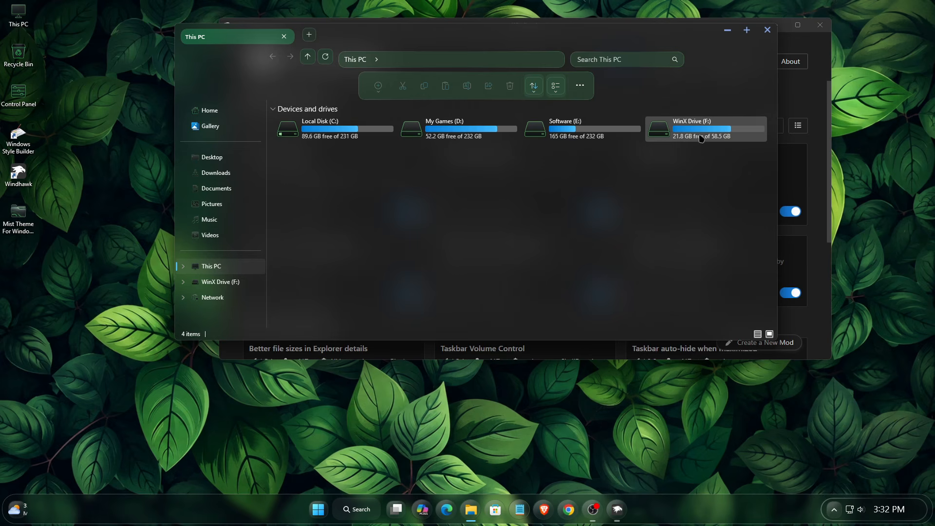
Switch off Windows theme custom rendering in the Translucent Windows mod settings and save
click(766, 30)
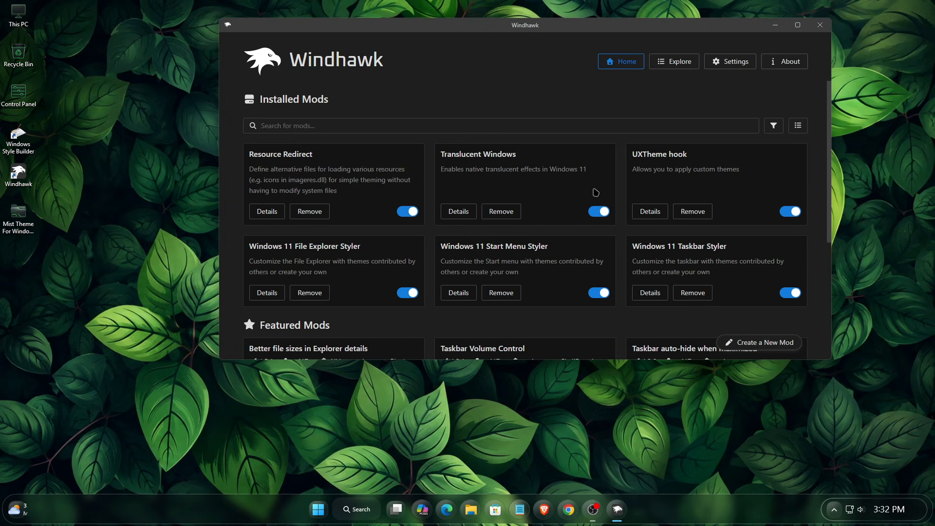
click(451, 214)
click(302, 180)
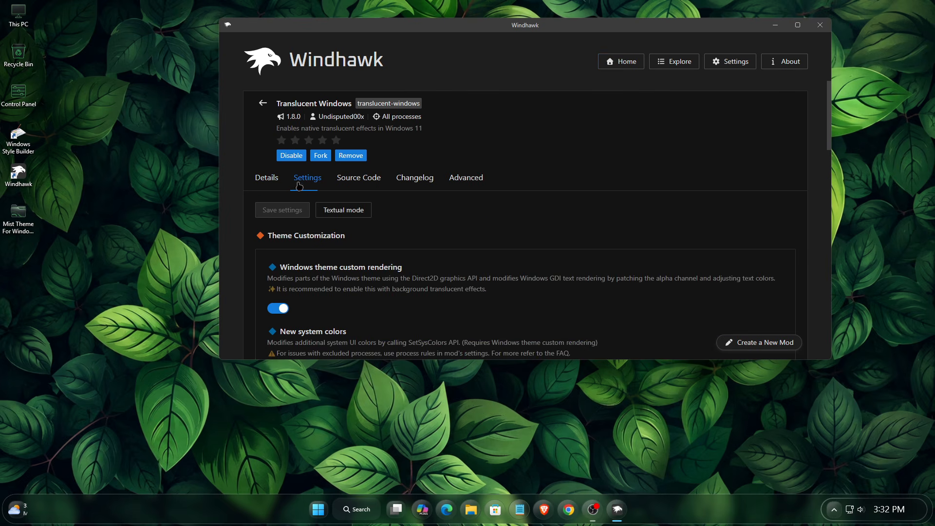
click(279, 308)
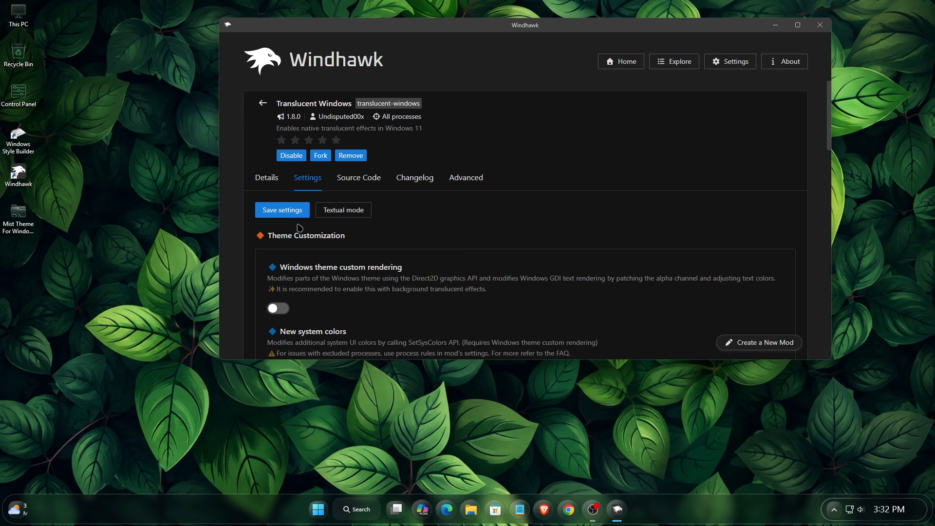
click(284, 210)
Open This PC to check the look, then close it and Windhawk
double_click(18, 15)
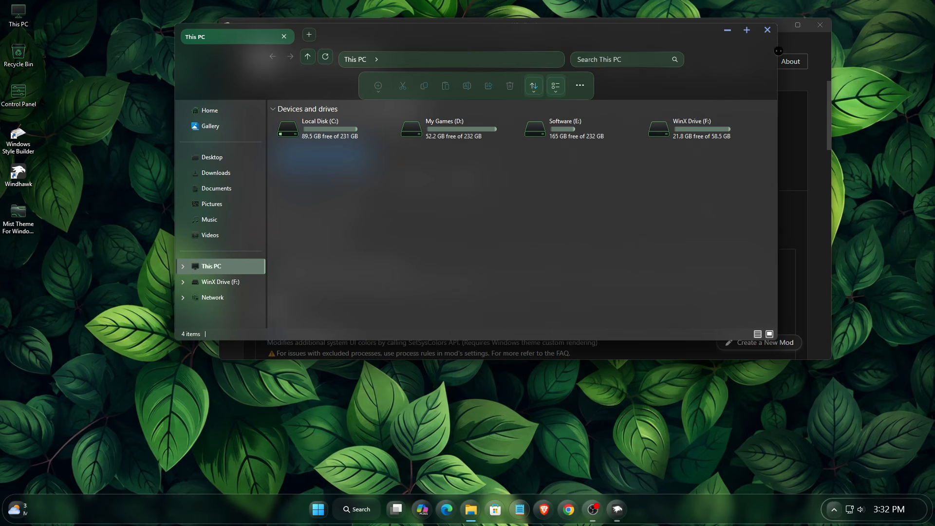
click(766, 30)
click(820, 25)
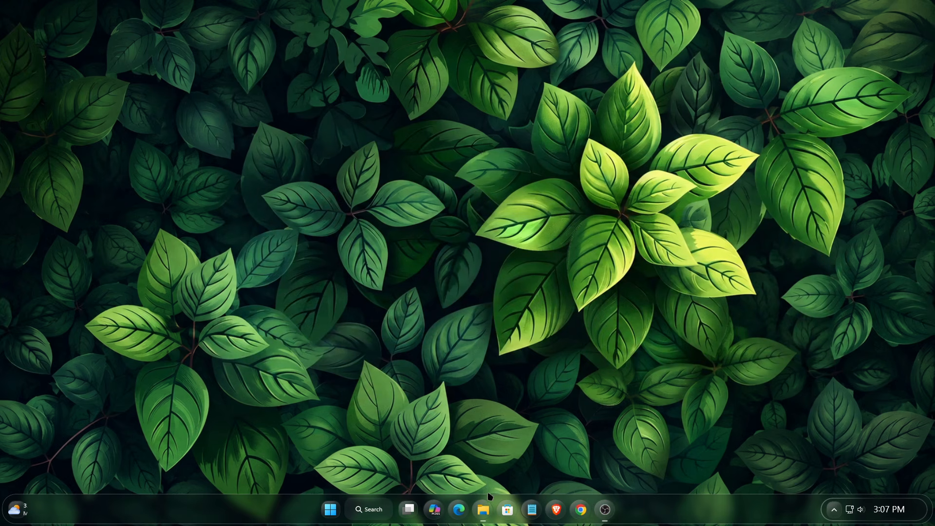
Open File Explorer on Home, nudge it up-right, and briefly show the Mist Start menu
click(485, 506)
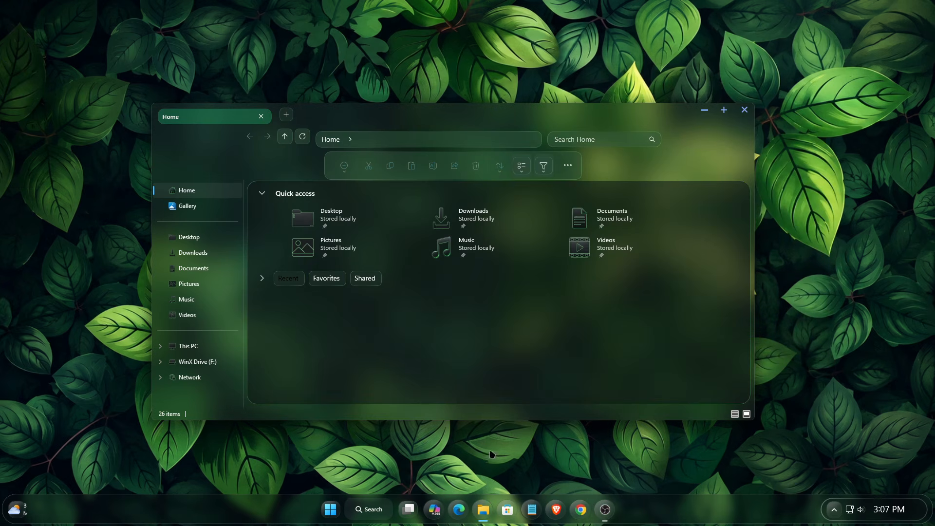
drag(460, 112, 481, 105)
click(327, 512)
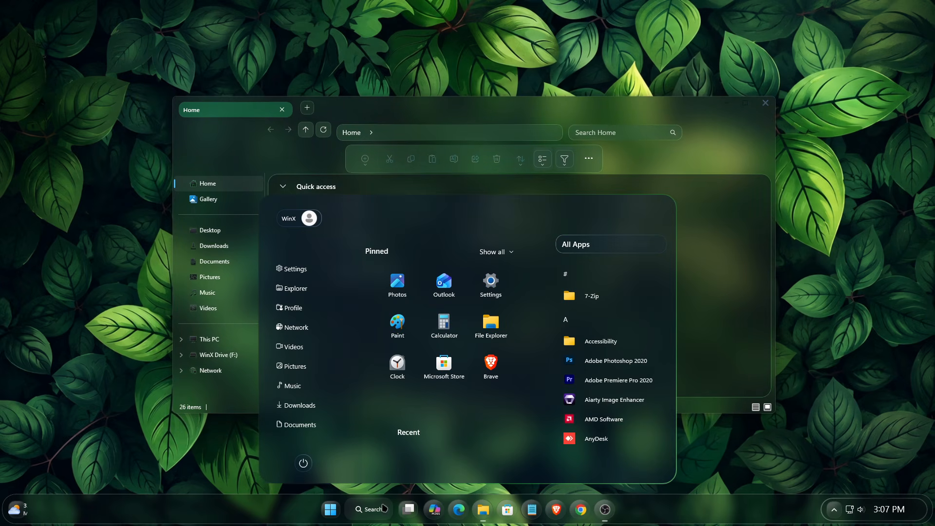
click(329, 504)
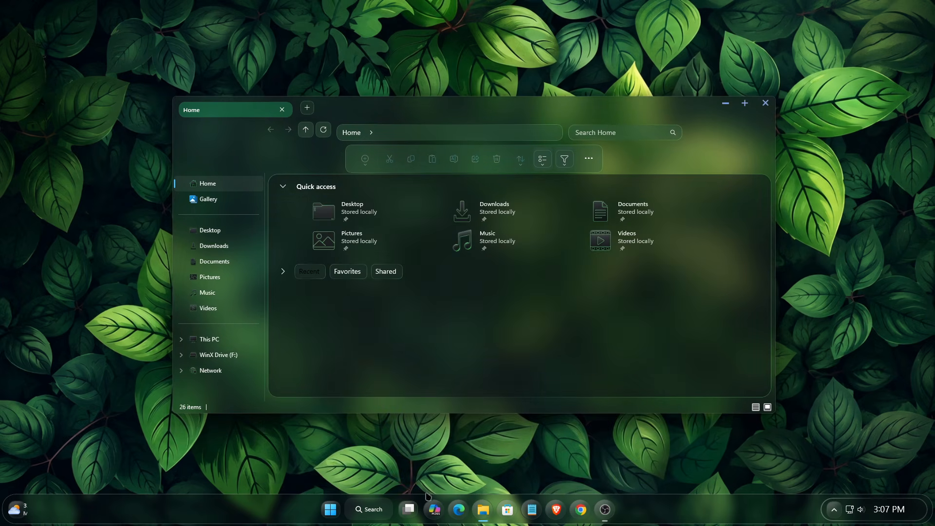